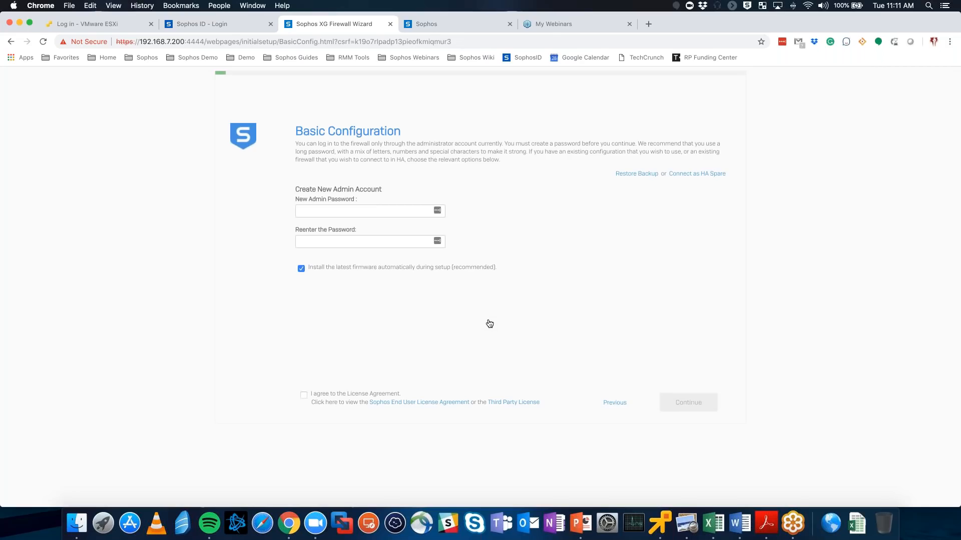
Enter and re-enter the new admin password, accept the license agreement, and continue.
click(317, 211)
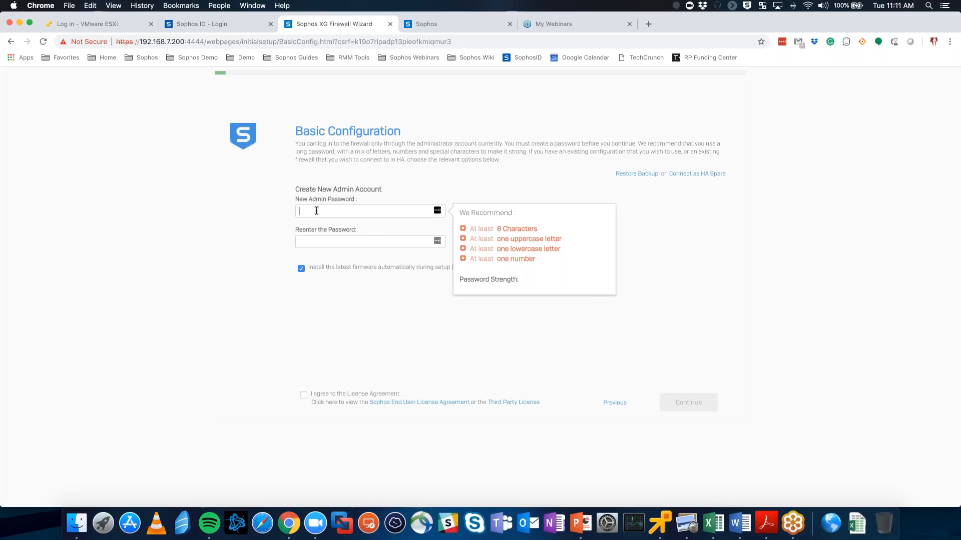
text(********)
key(Tab)
text(********)
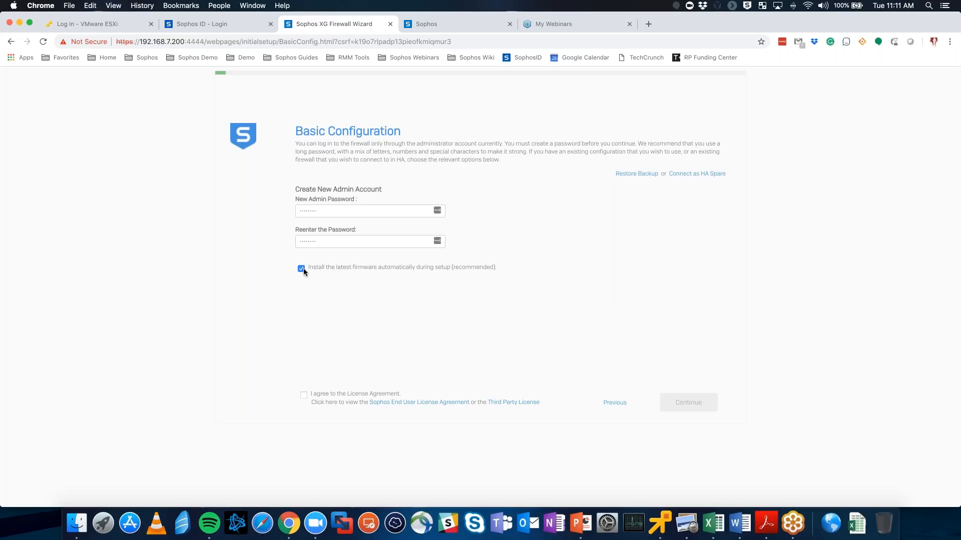
click(303, 395)
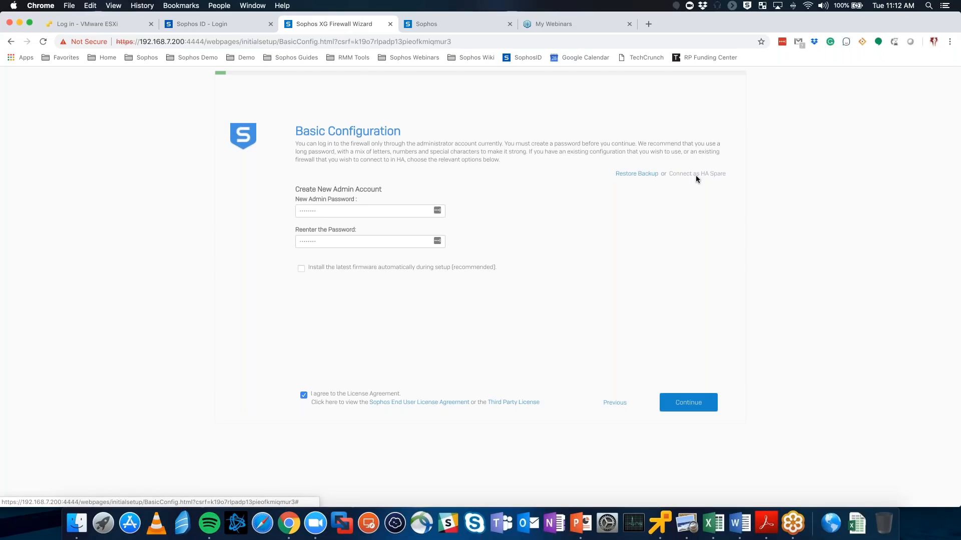
click(674, 396)
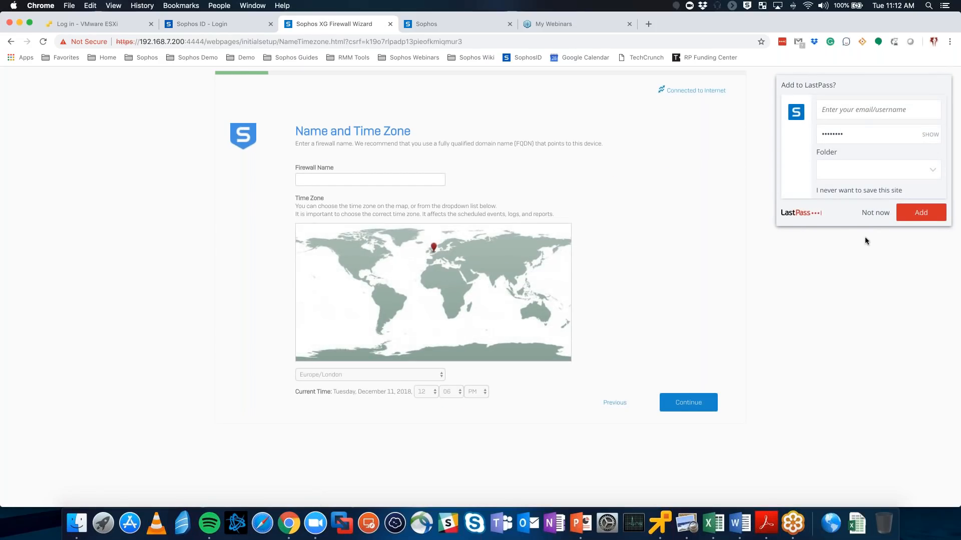
Name the firewall Demo1, set time zone to New York and time to 11:13, then continue.
click(871, 215)
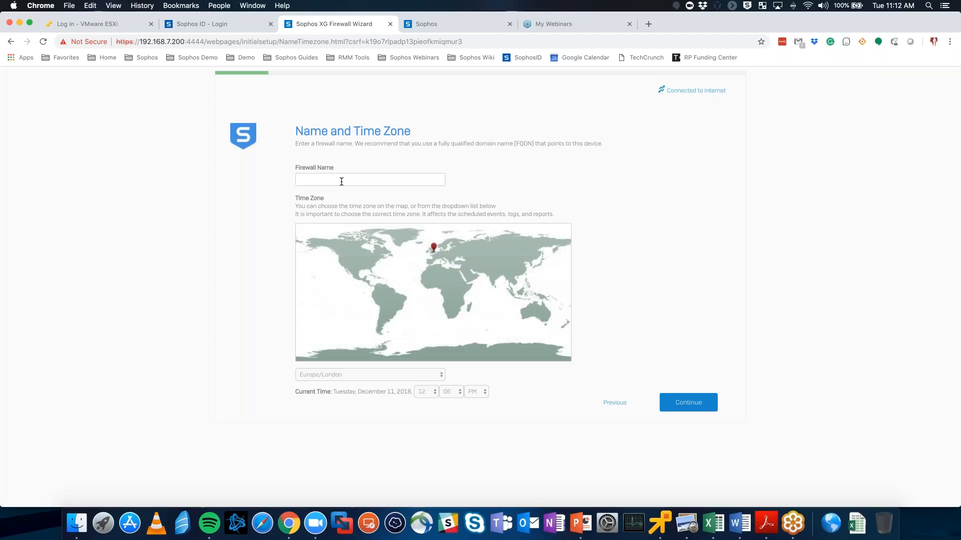
text(Demo1)
click(372, 265)
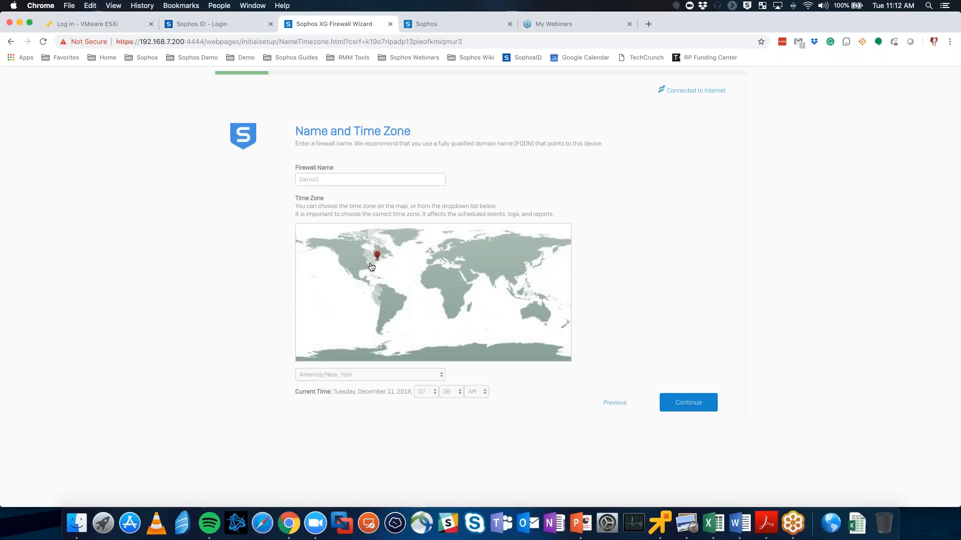
click(428, 391)
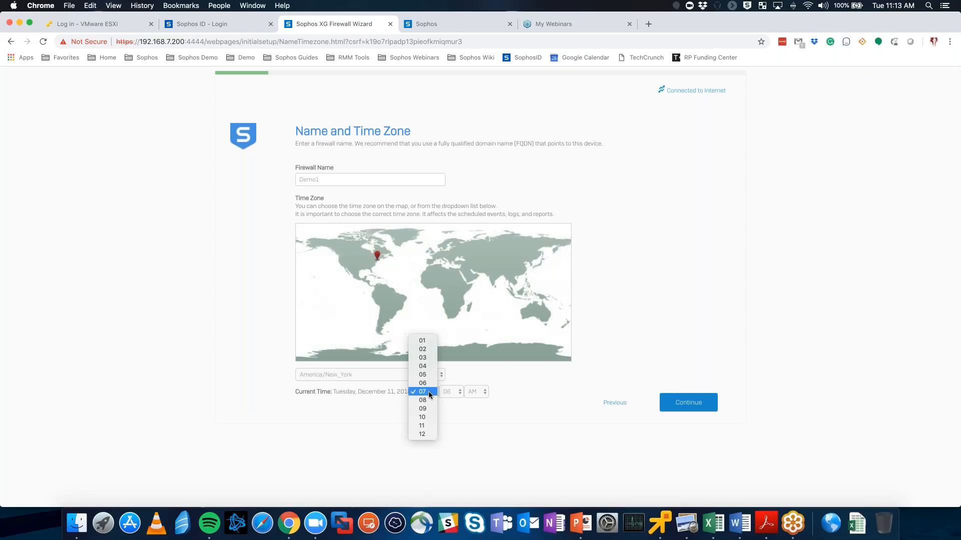
click(422, 426)
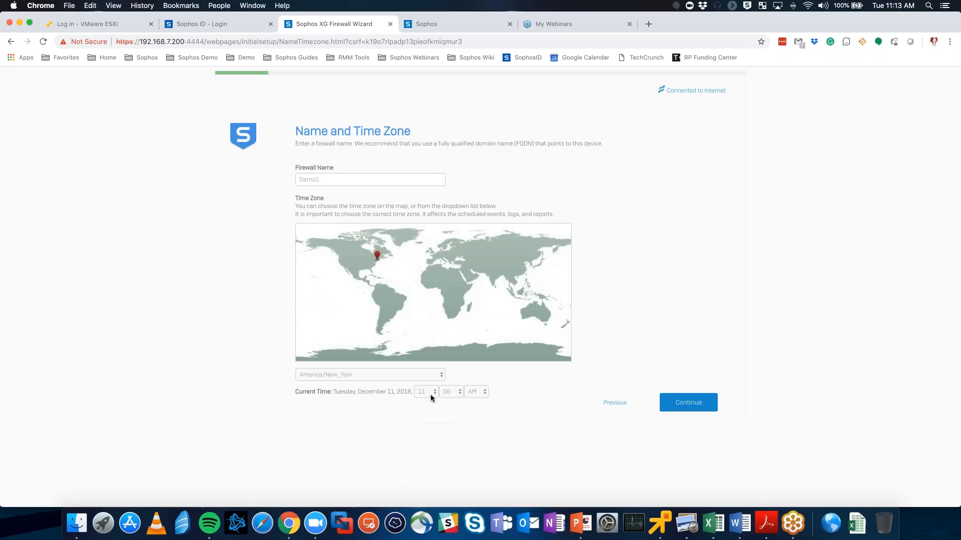
click(446, 394)
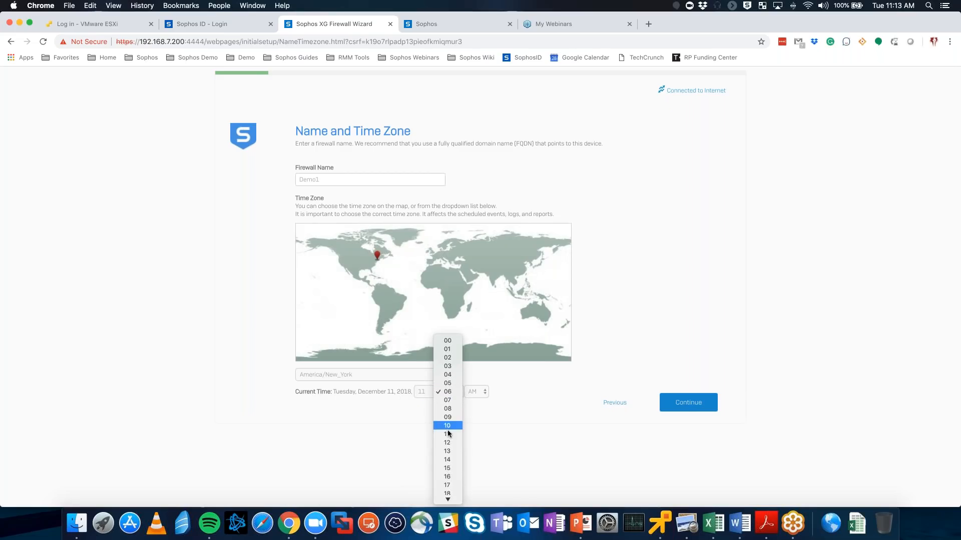
click(448, 452)
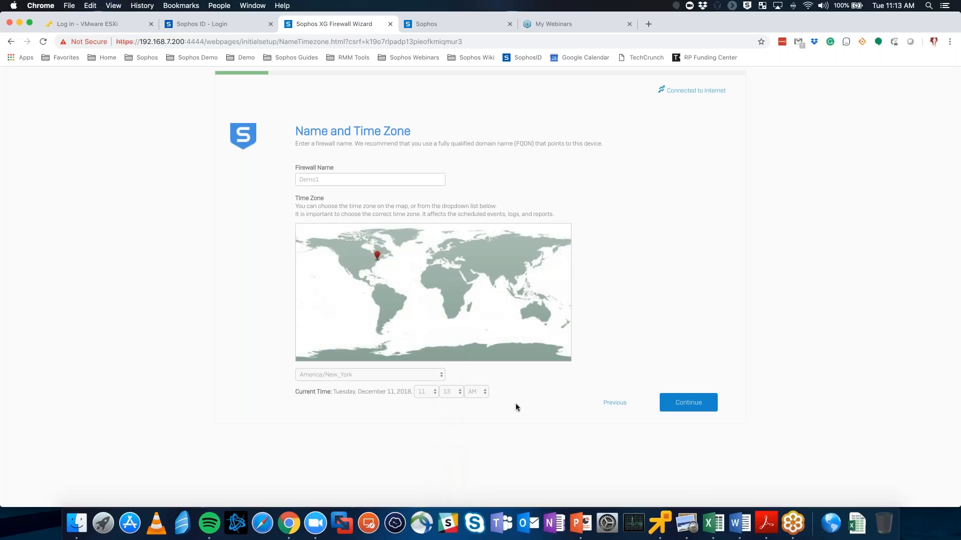
click(688, 402)
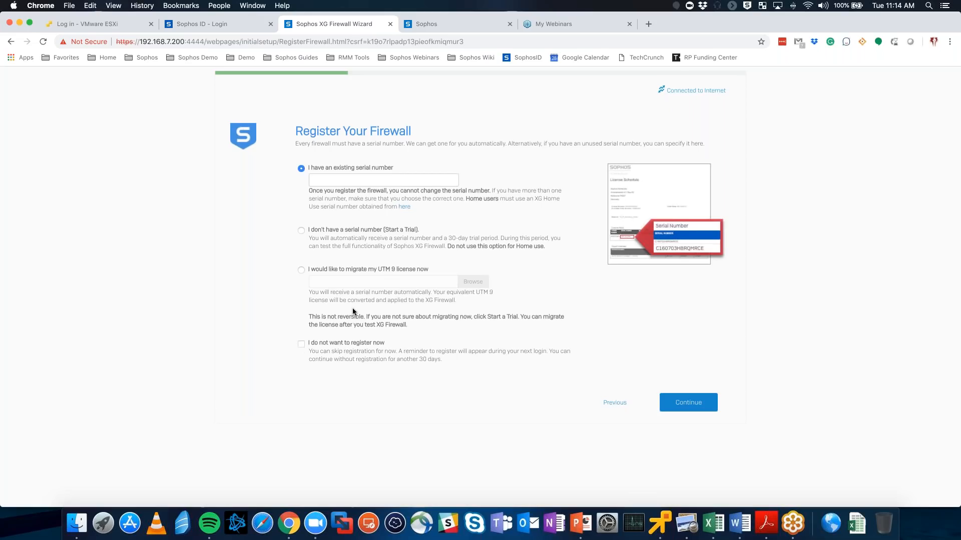
Copy the first appliance serial number from the license schedule PDF and return to Chrome.
key(ctrl+Left)
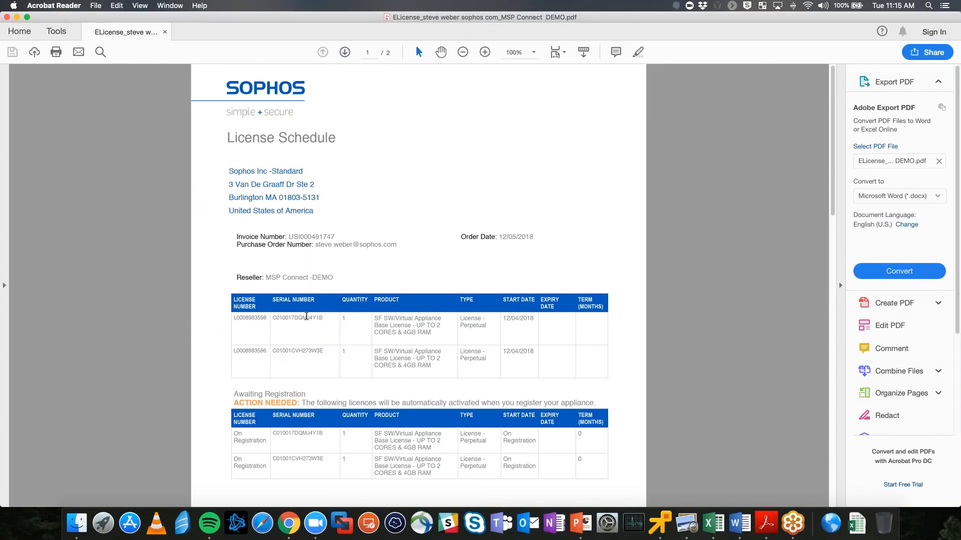
double_click(319, 316)
key(super+c)
key(ctrl+Right)
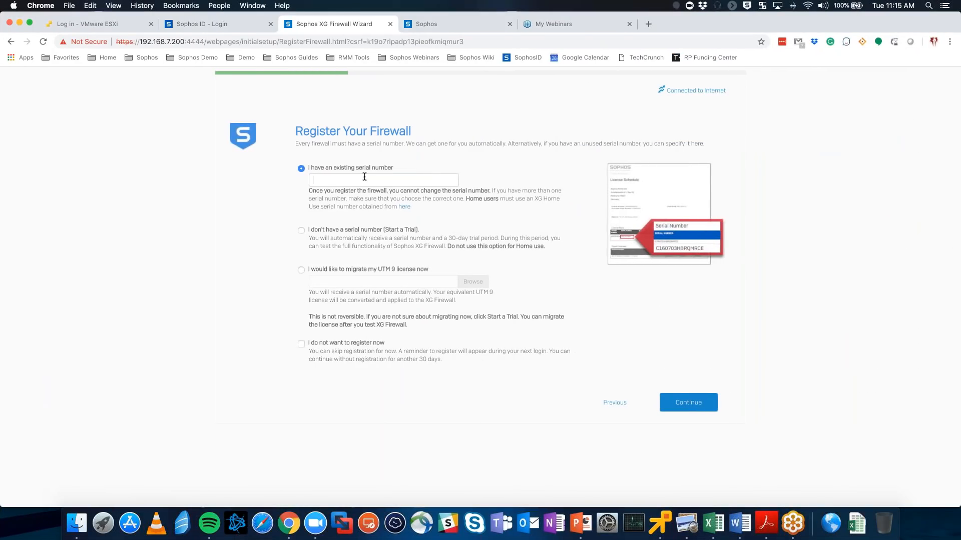
Paste the serial number into the existing serial number field and continue.
key(super+v)
click(689, 408)
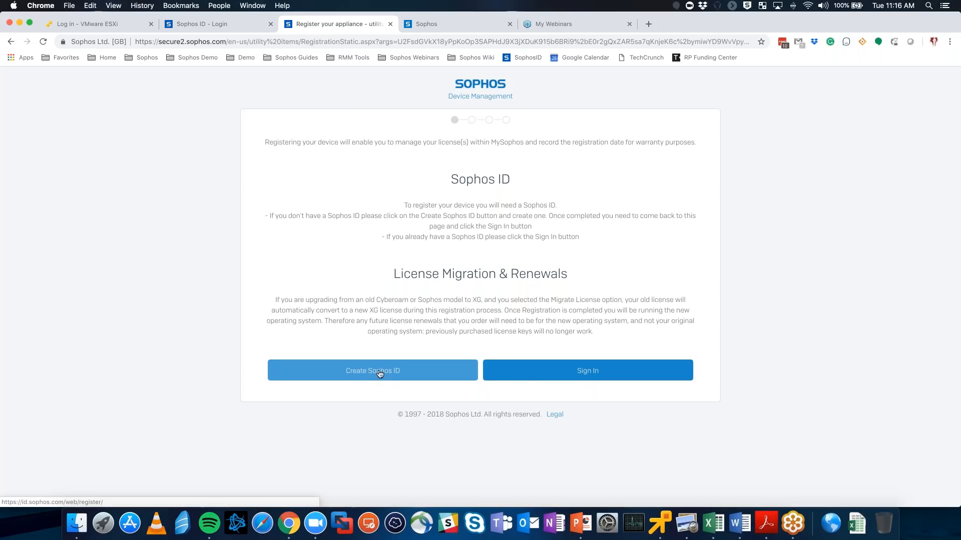
Sign in to Sophos ID using the saved SE account credentials from LastPass.
click(554, 373)
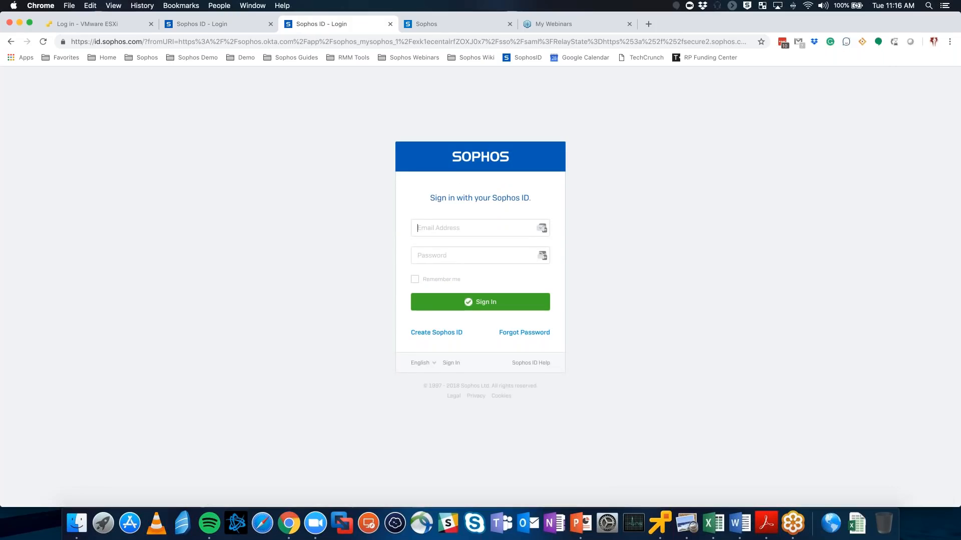
click(543, 228)
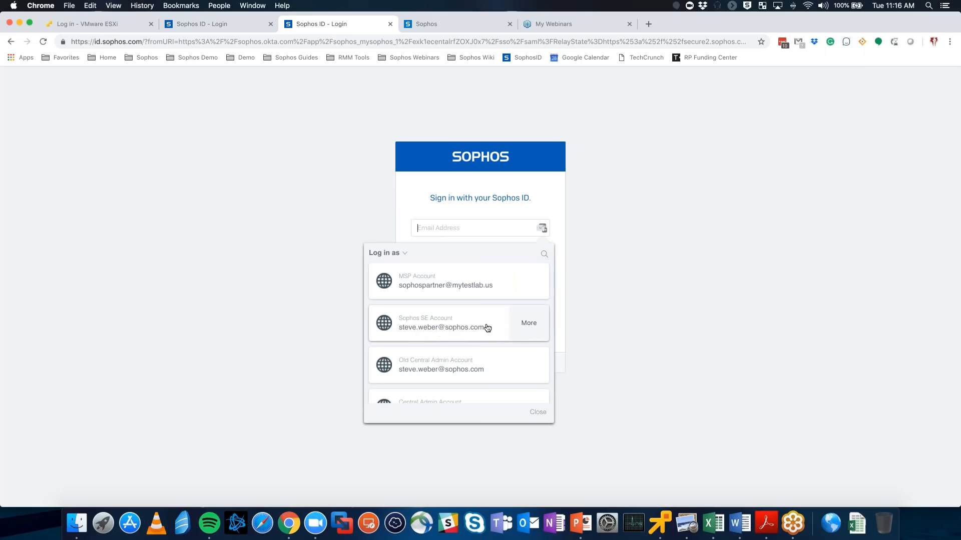
click(440, 323)
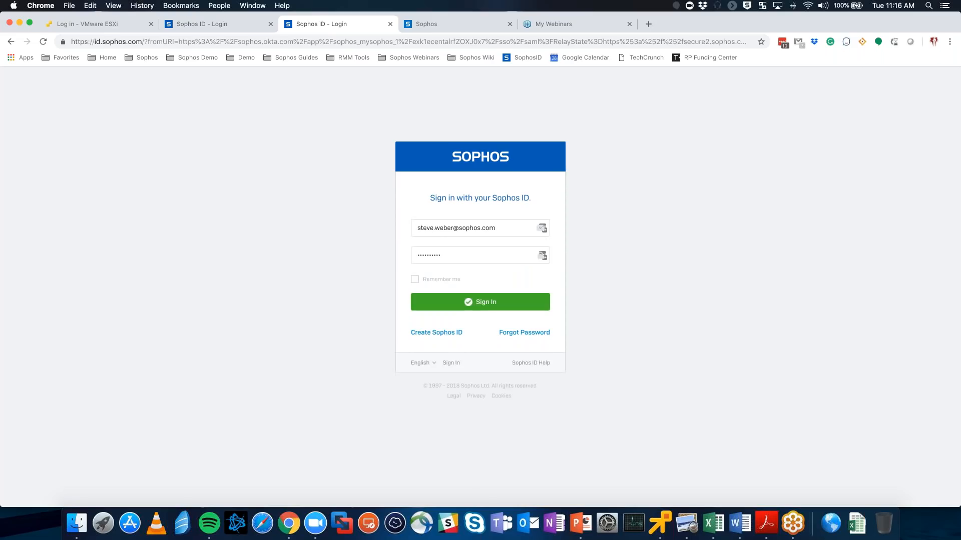
click(493, 307)
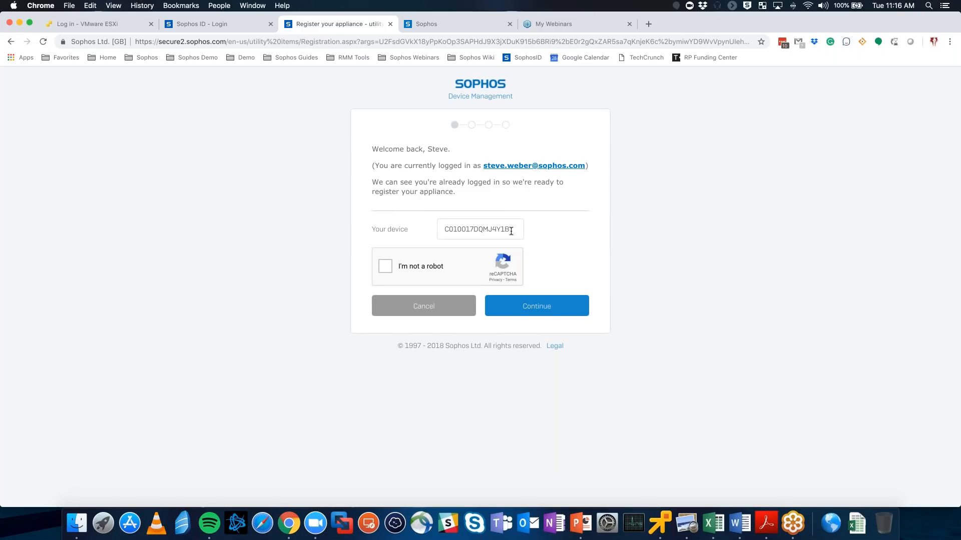
click(385, 267)
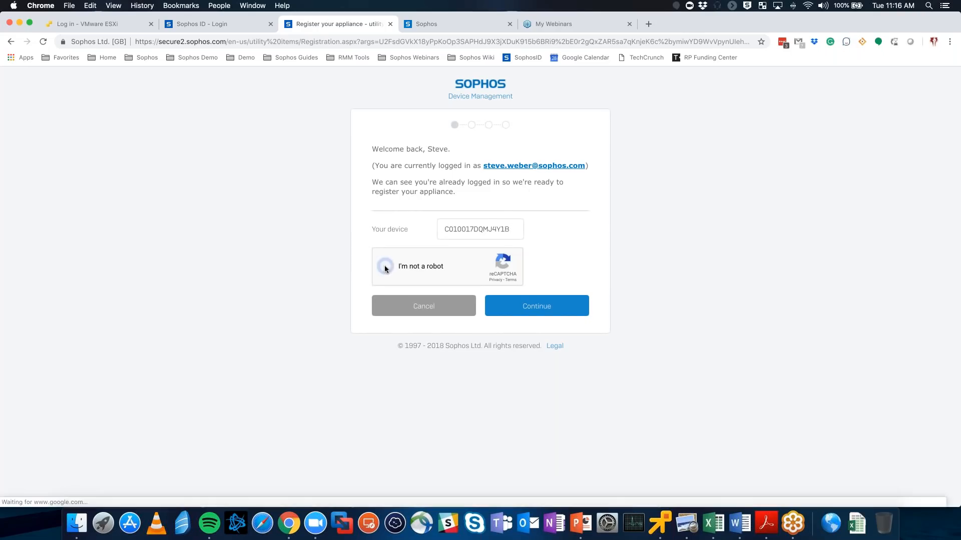
Pass the reCAPTCHA check and confirm the device registration.
click(536, 309)
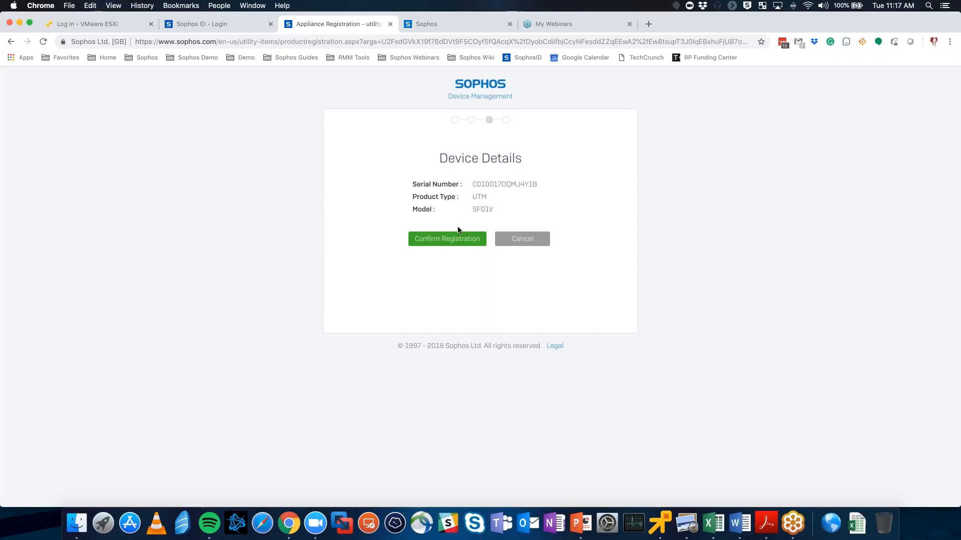
click(448, 244)
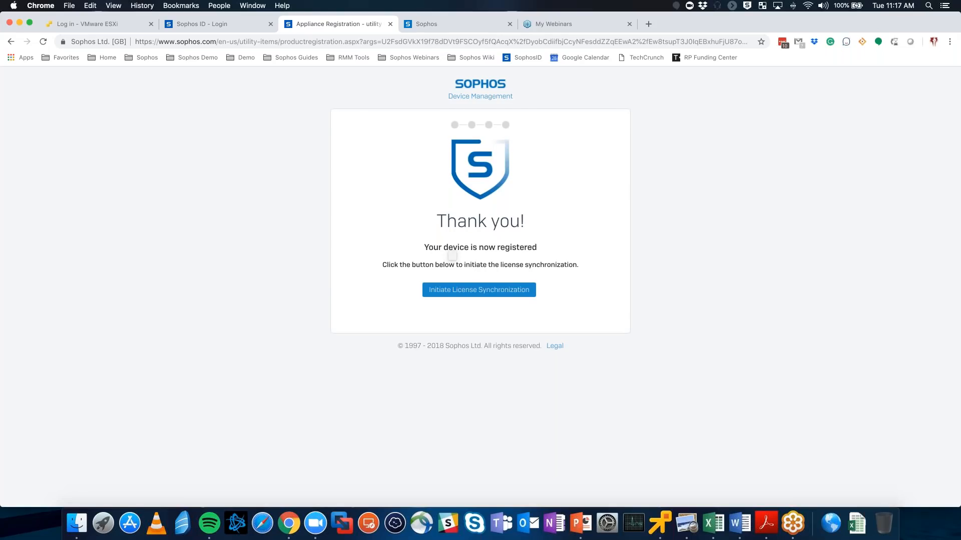
Initiate license synchronization from the Thank you page.
click(483, 290)
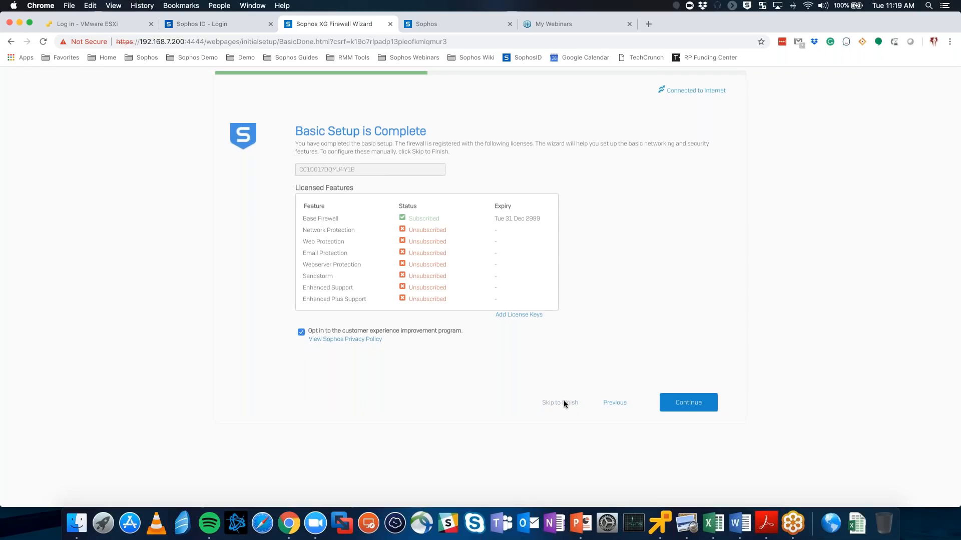
On the LAN configuration page, disable DHCP for the internal network after reviewing the lease range.
click(689, 404)
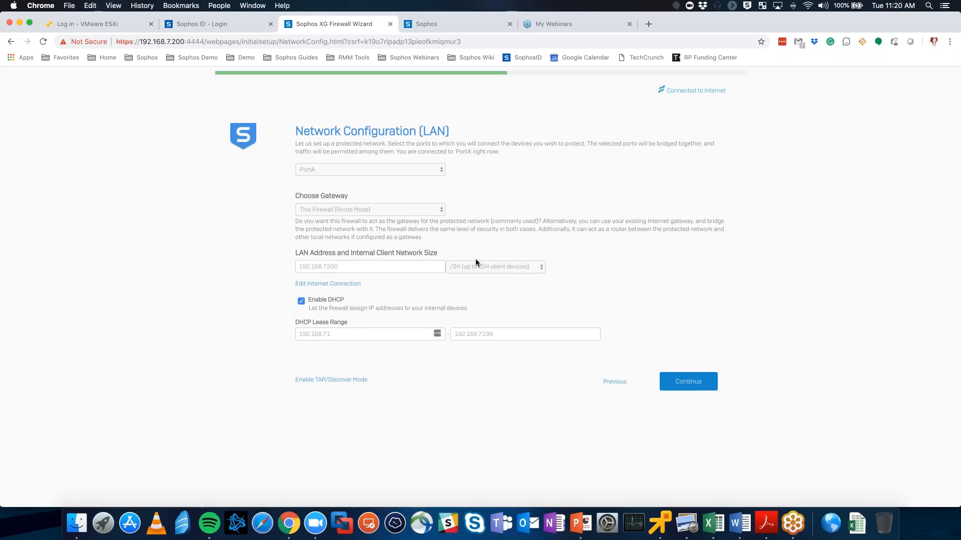
click(300, 301)
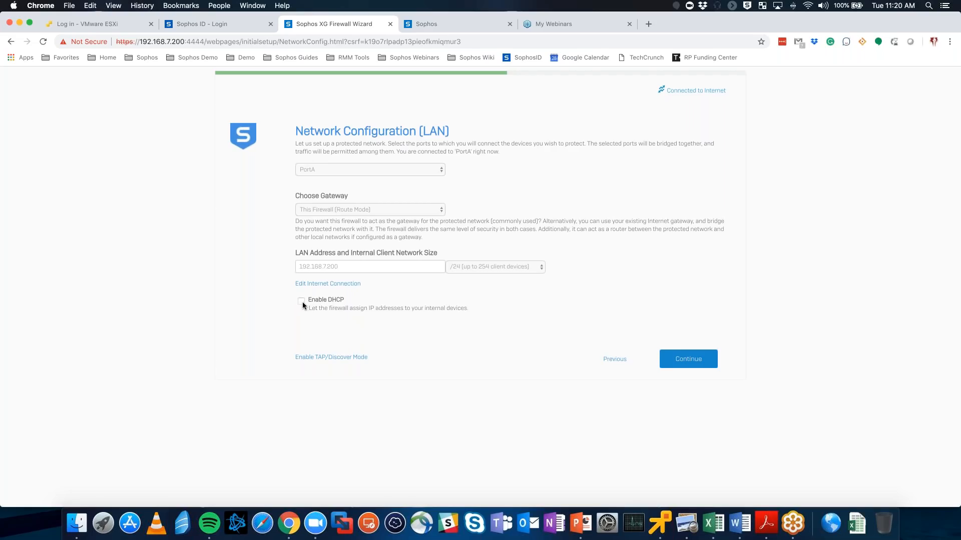
click(301, 301)
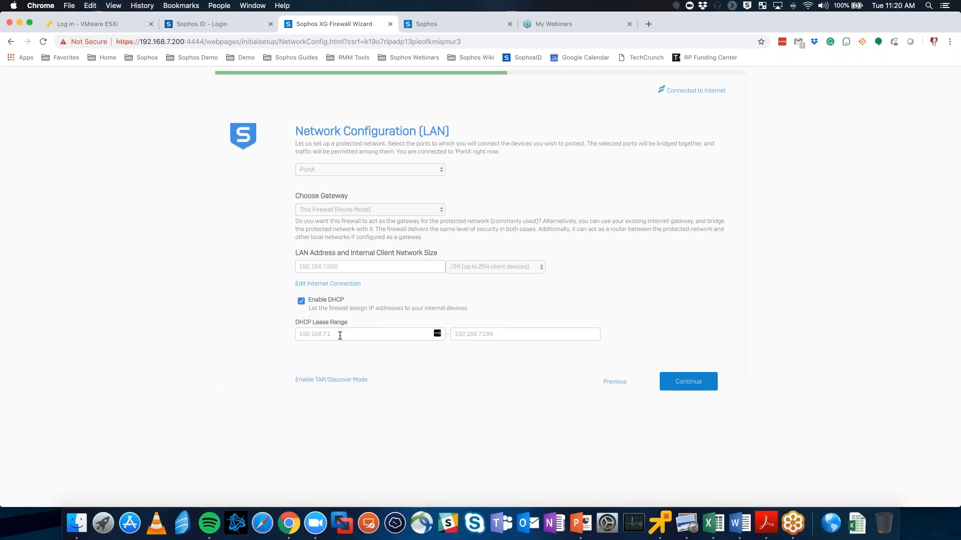
click(515, 336)
click(301, 301)
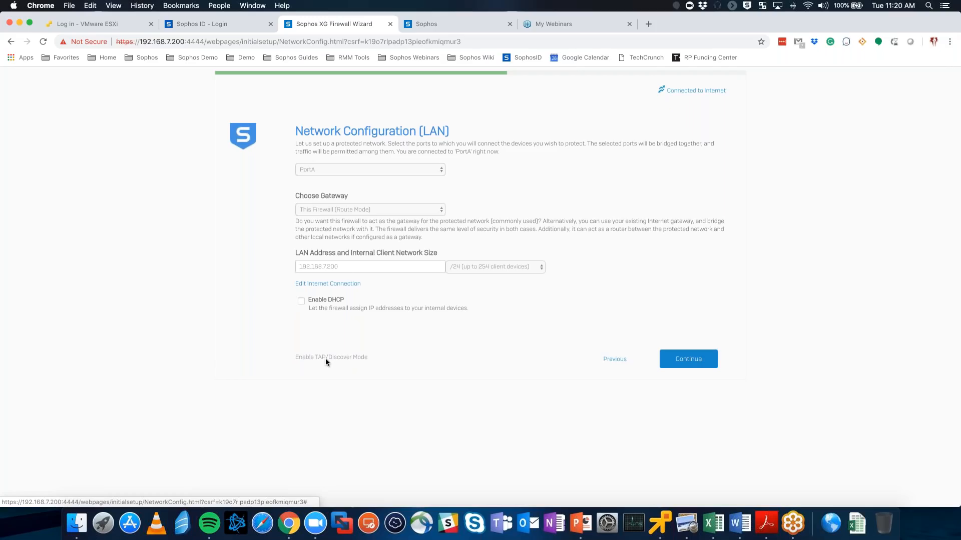
click(688, 359)
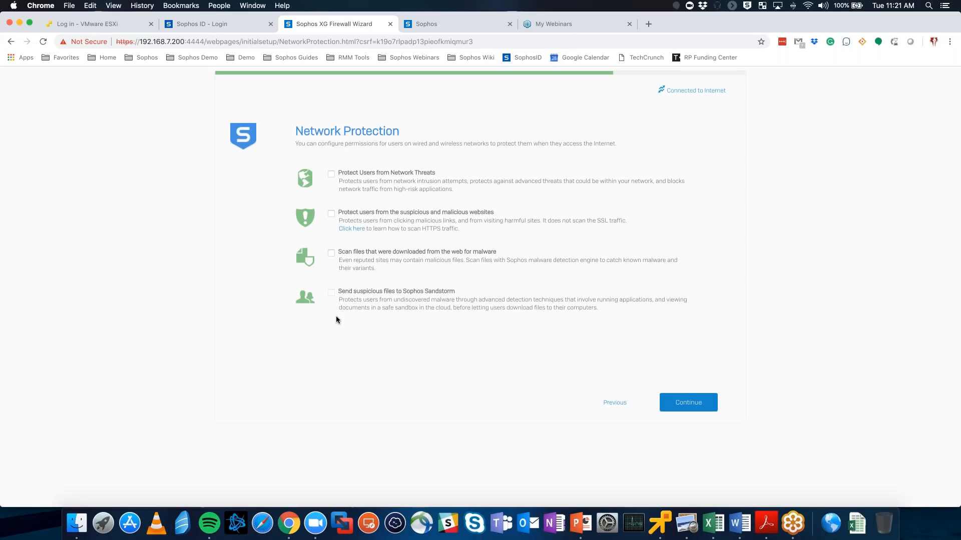
Leave all four Network Protection options unchecked and continue.
click(688, 403)
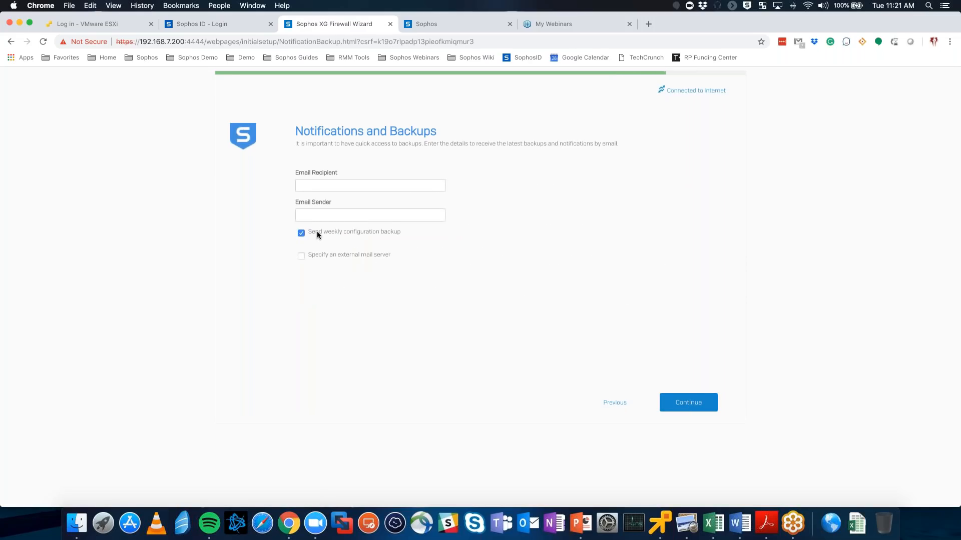
Enter the backup recipient and sender e-mail addresses, keeping the built-in mail server.
click(330, 185)
click(329, 219)
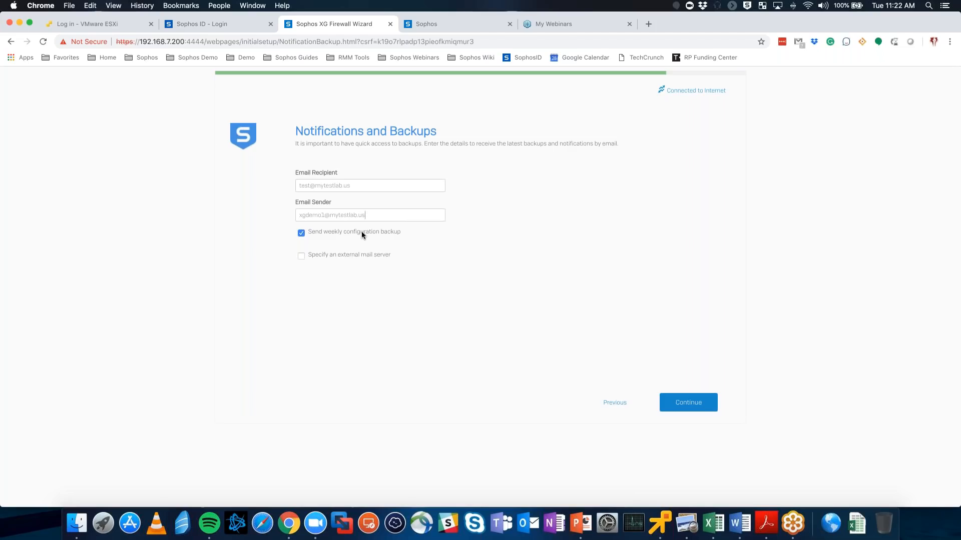
click(301, 257)
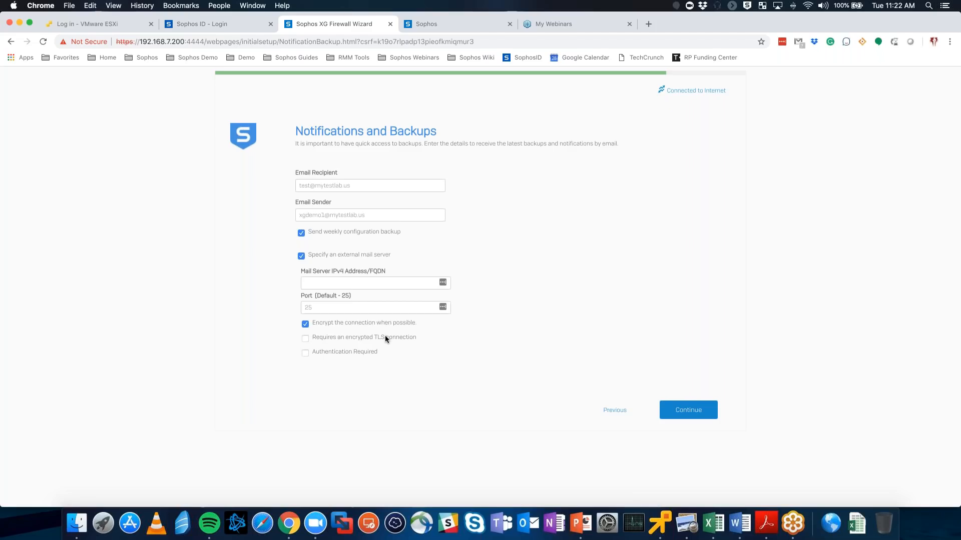
click(301, 256)
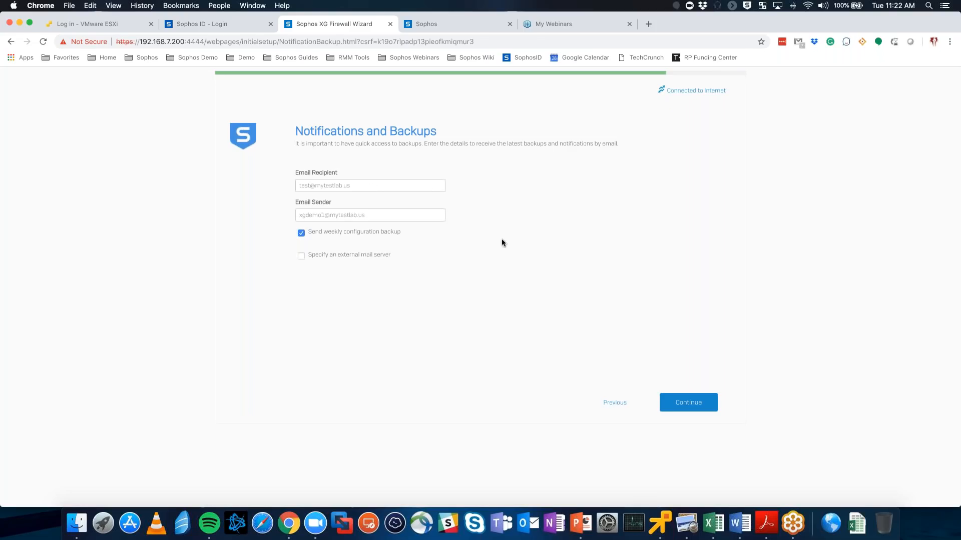
click(688, 403)
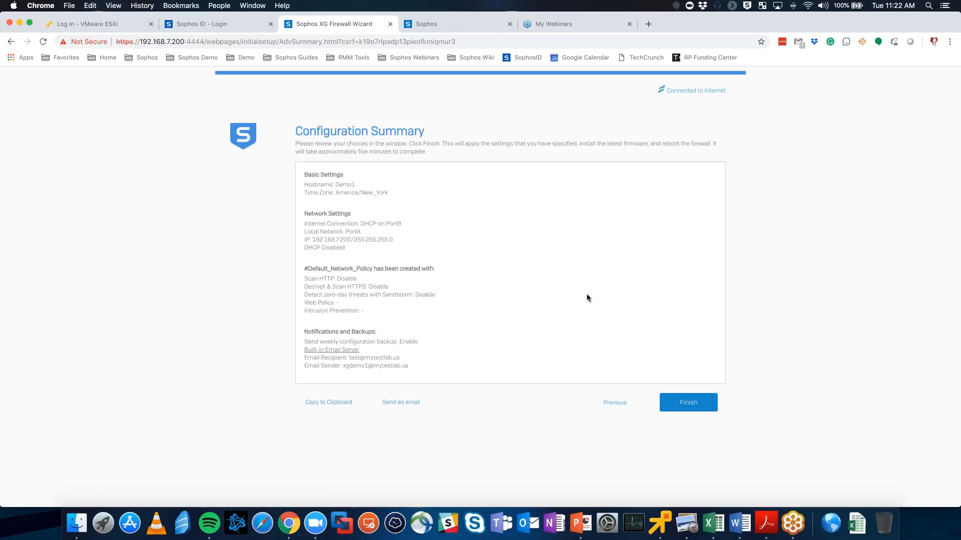
Finish the setup so the firewall applies the configuration and reboots, then go to its admin login page.
click(688, 403)
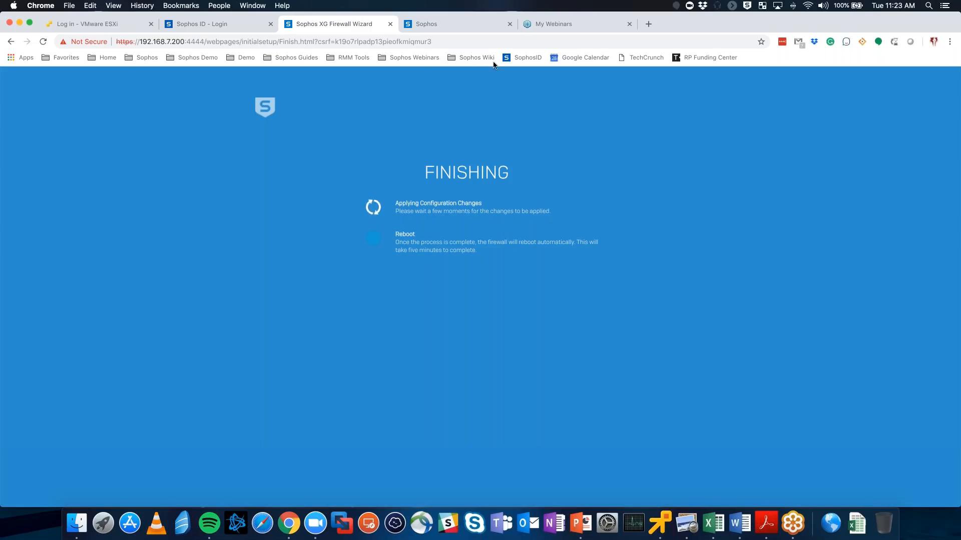
click(440, 24)
Log in to the Control Center as admin, select the device serial number, and go to Sophos ID sign-in.
click(321, 285)
text(admin)
key(Tab)
text(********)
key(Return)
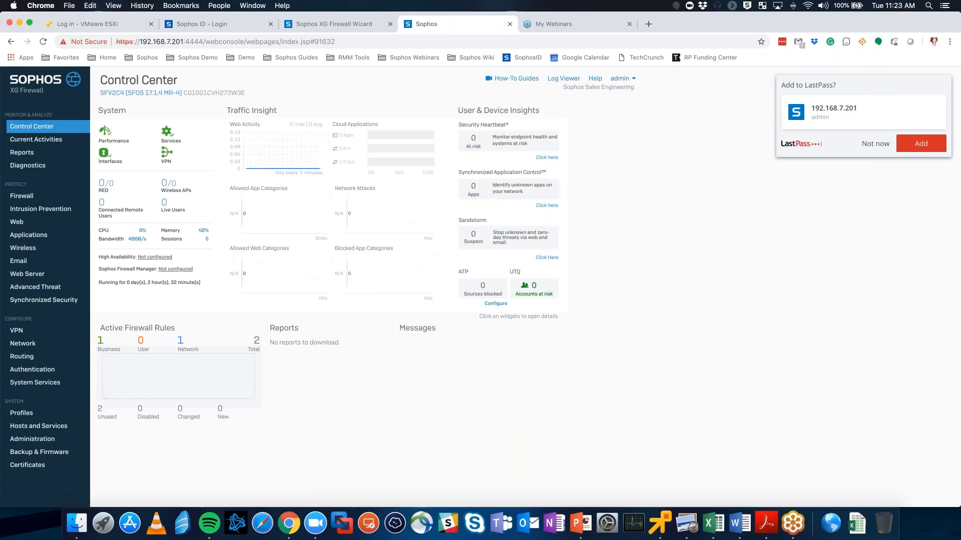
click(874, 144)
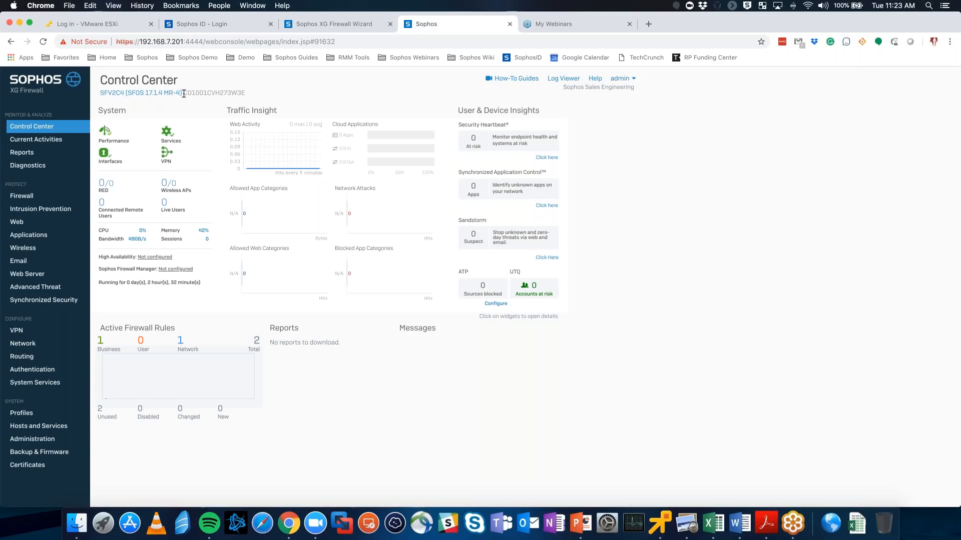
drag(184, 94, 248, 96)
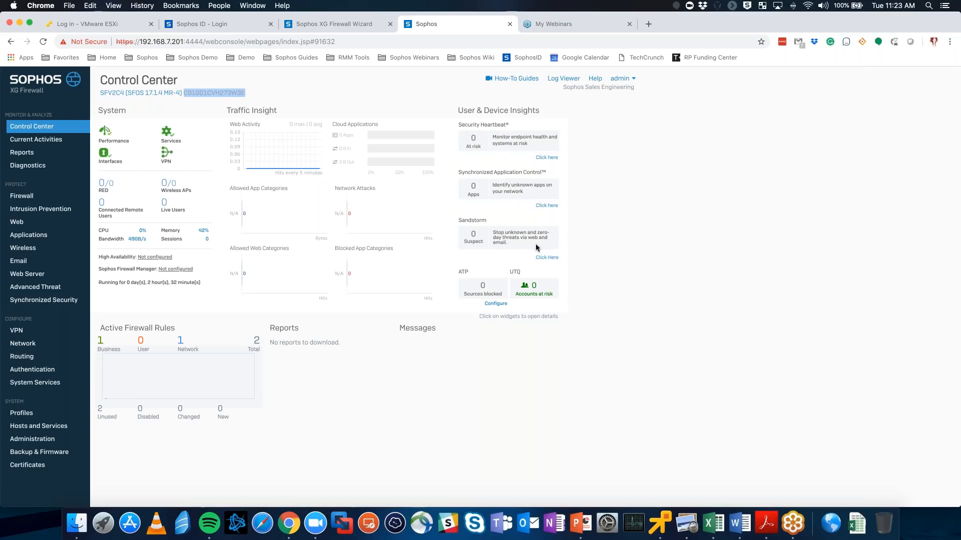
click(222, 23)
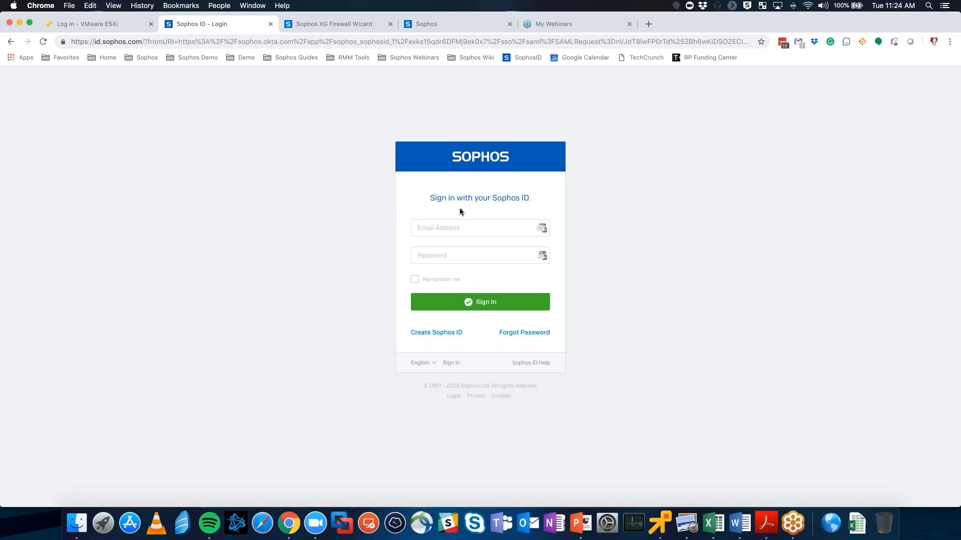
Sign in to Sophos ID with the account saved in the password manager.
click(545, 232)
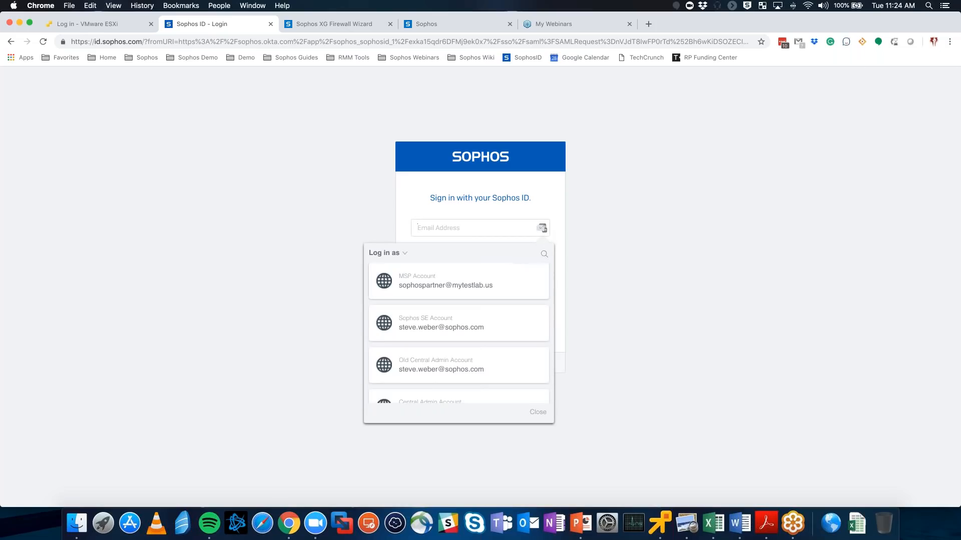
click(454, 324)
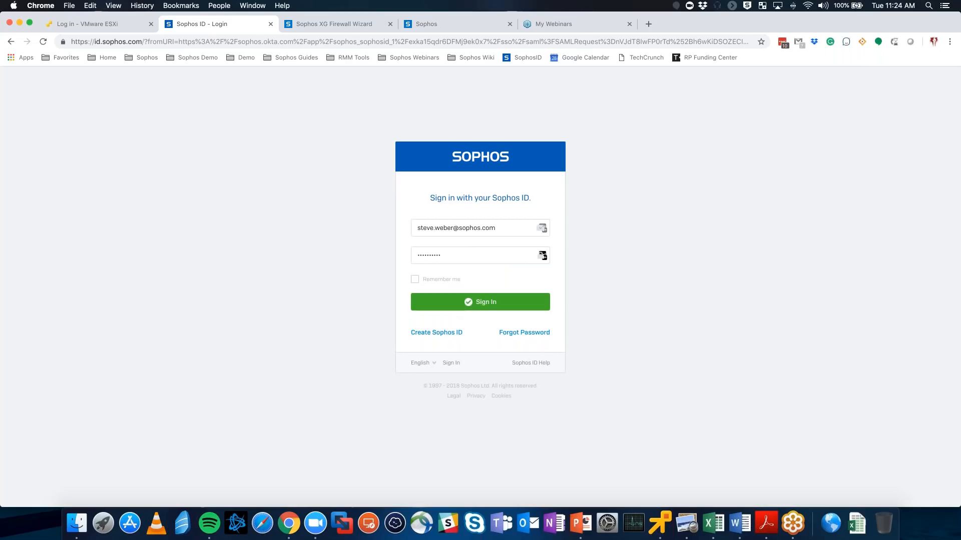
click(483, 306)
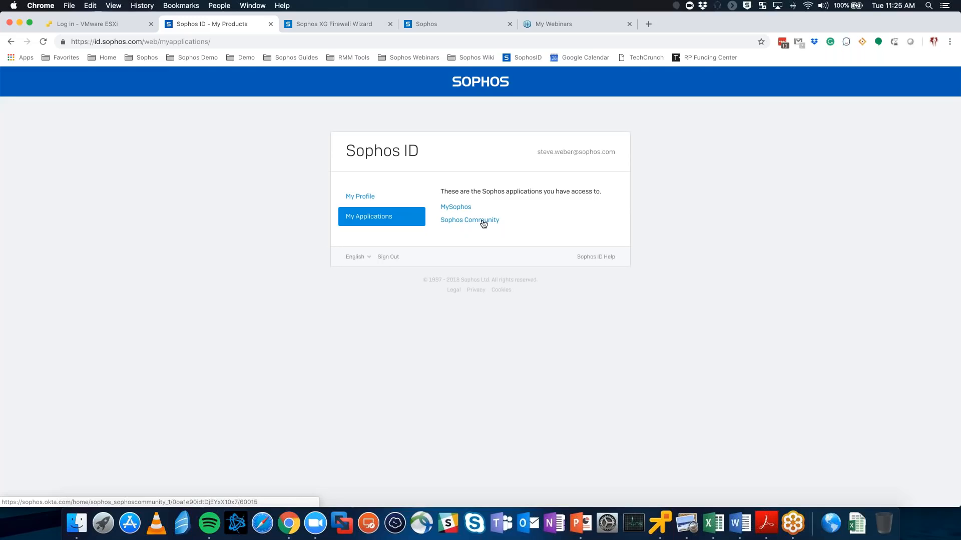
View MySophos Network Protection Contact Information, then return to the firewall's licensing details.
click(456, 207)
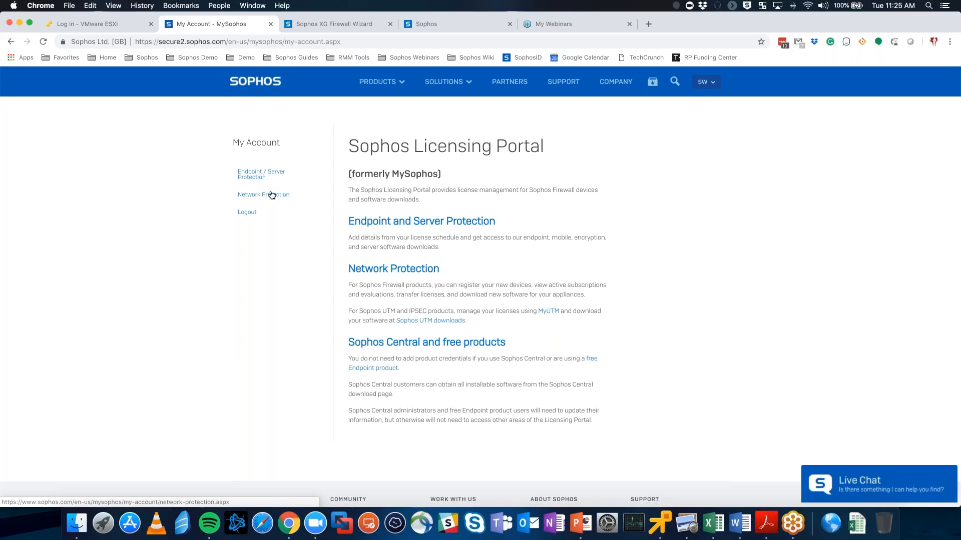
click(268, 195)
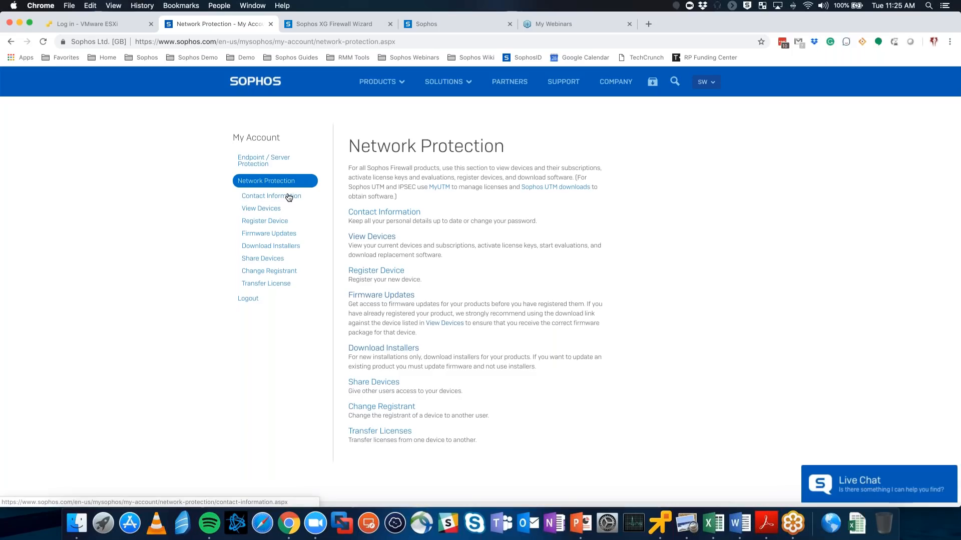
click(289, 197)
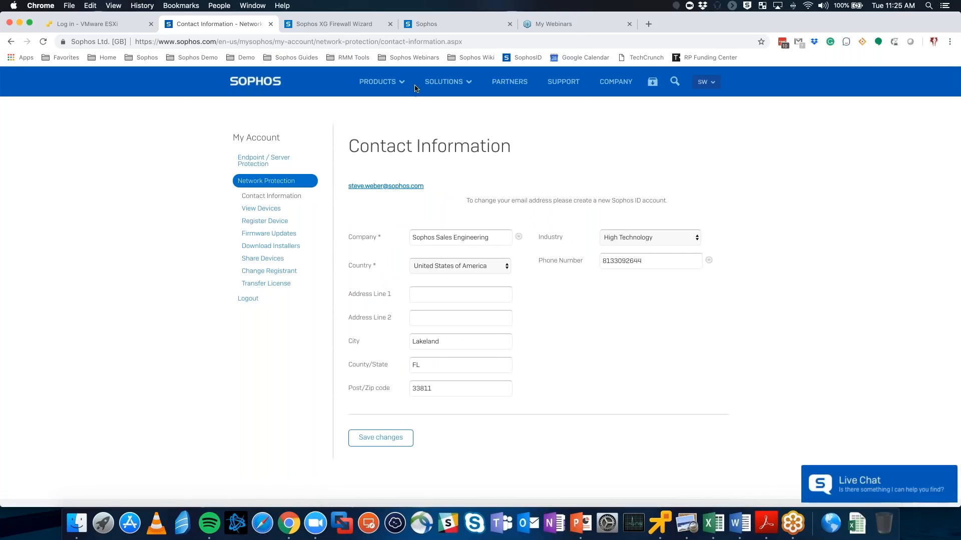
click(445, 20)
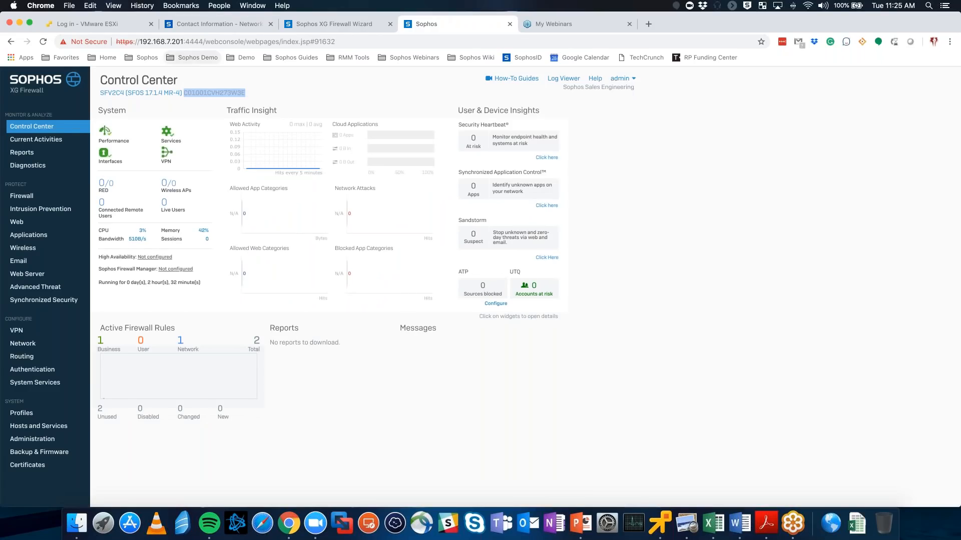
click(38, 440)
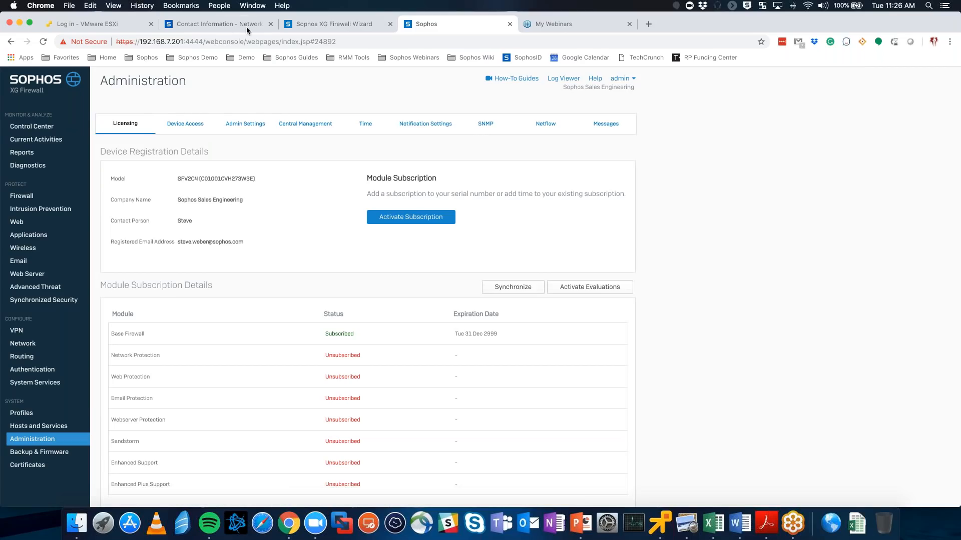
Compare the firewall's registered company name, Sophos Sales Engineering, against the portal's contact information.
click(229, 25)
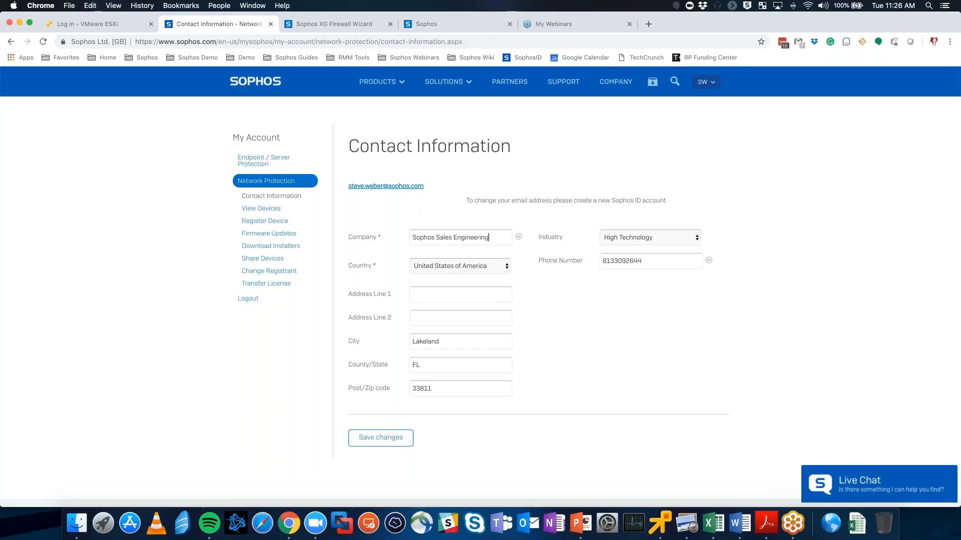
click(445, 25)
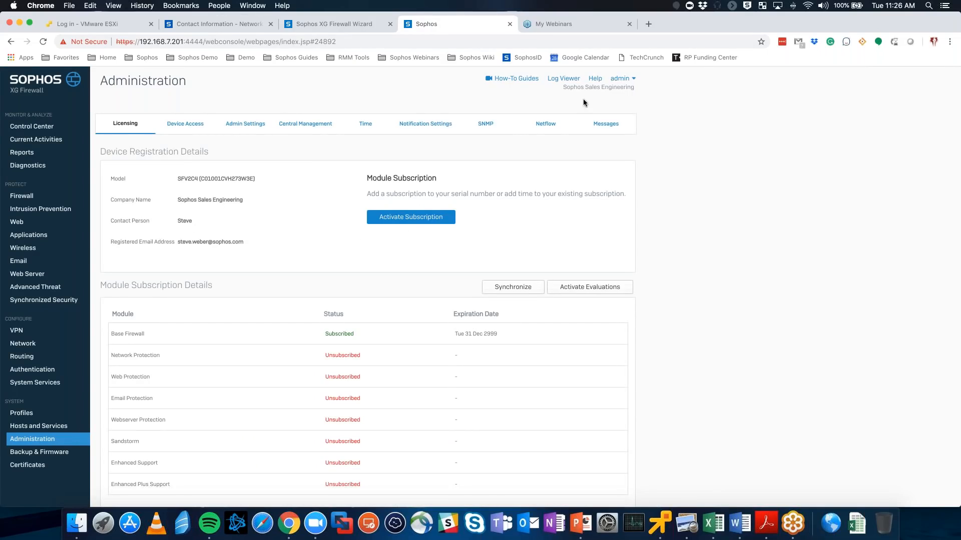
drag(563, 88, 599, 91)
click(601, 101)
drag(564, 88, 635, 90)
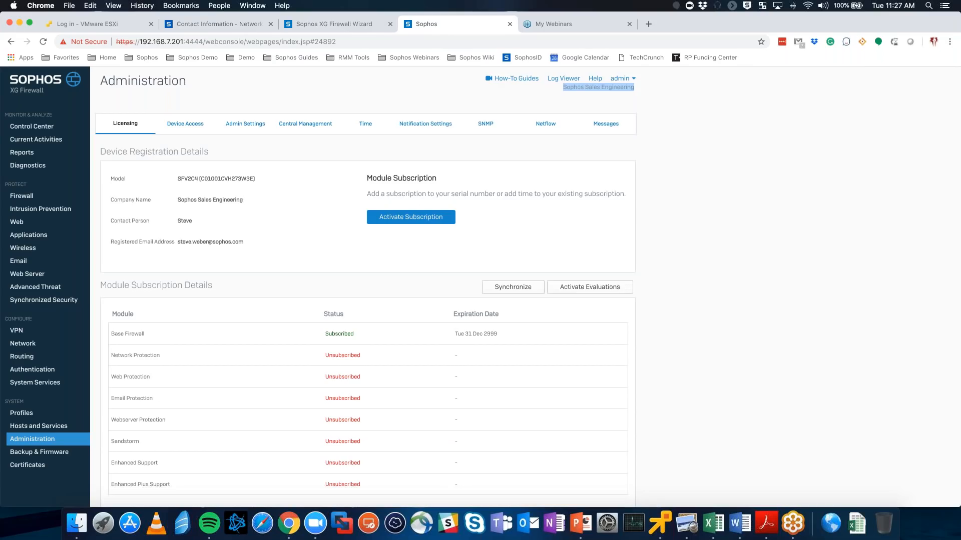
click(181, 24)
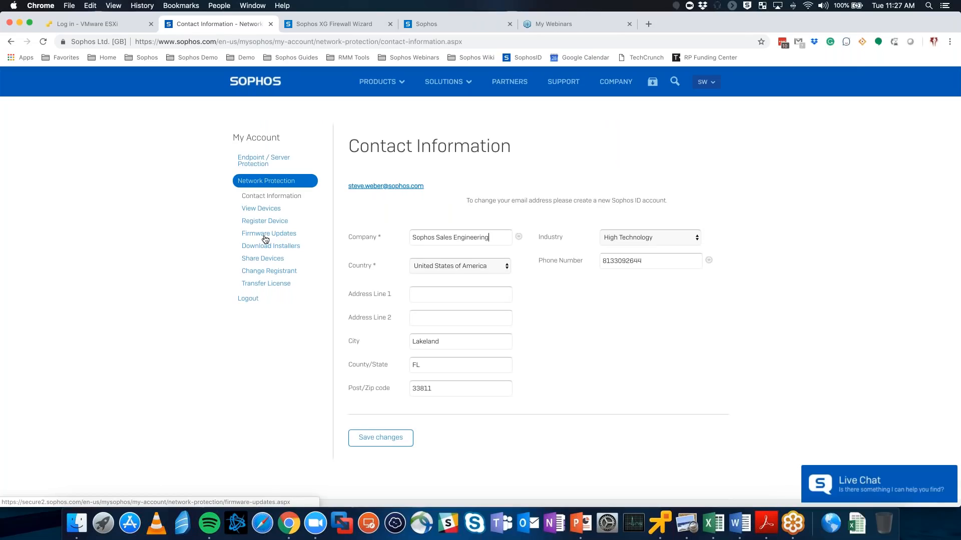
Start a Change Registrant request and choose the VM Lab device for transfer.
click(281, 274)
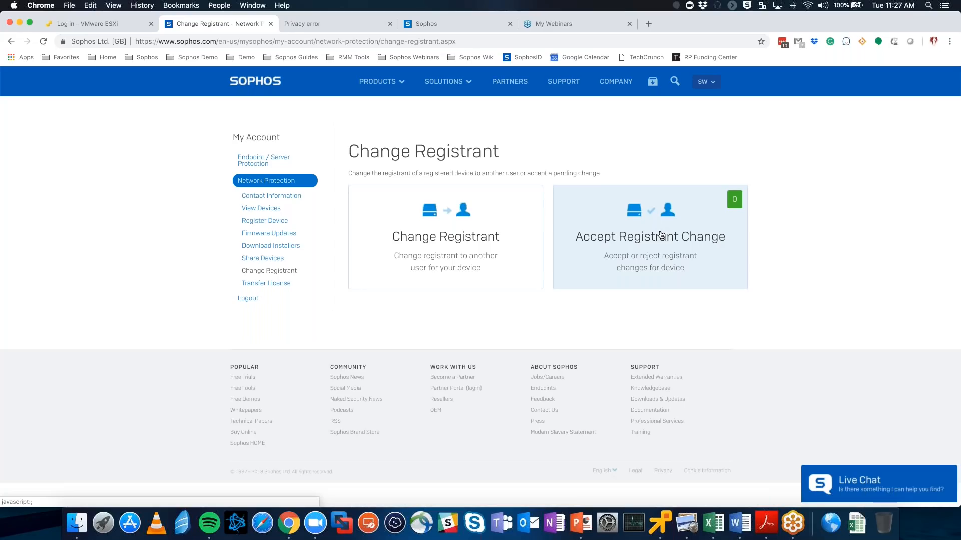
click(470, 238)
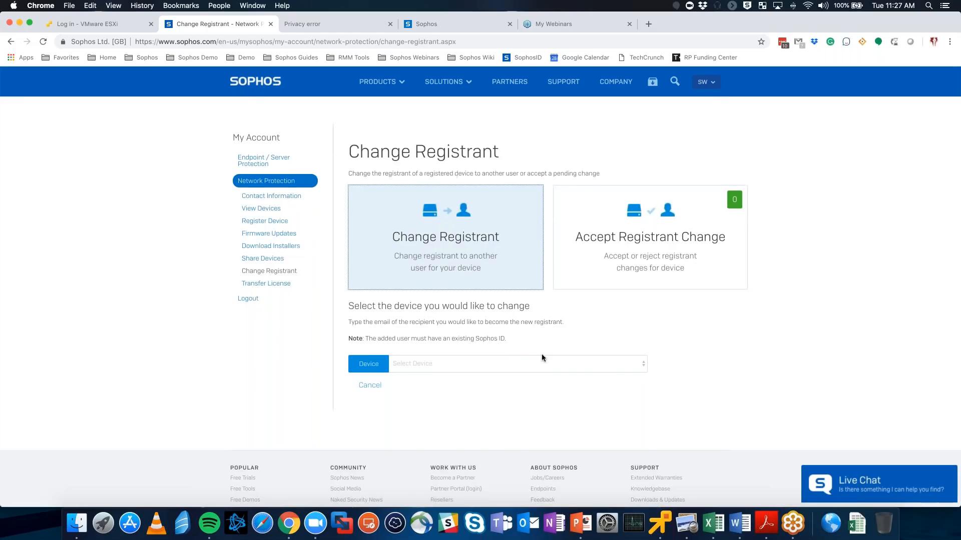
click(630, 363)
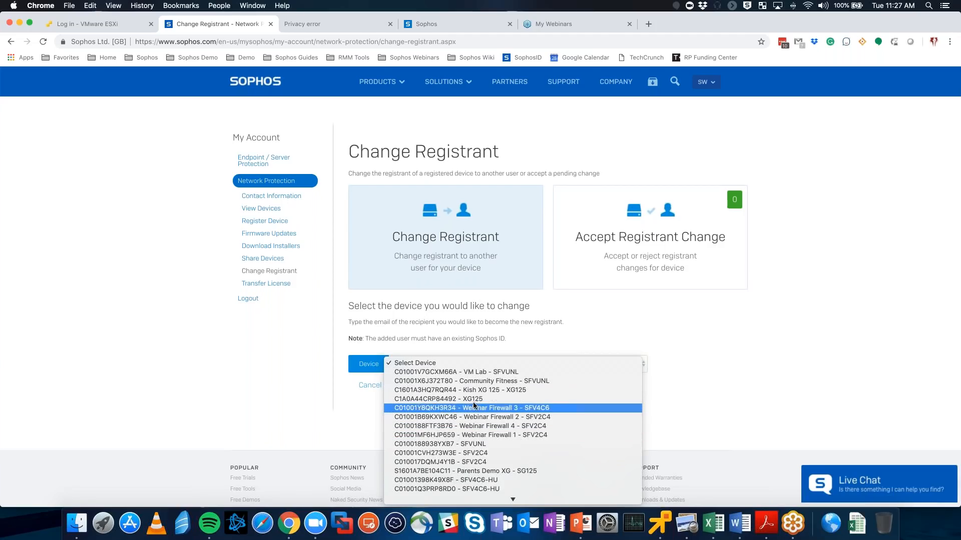
click(650, 309)
click(417, 364)
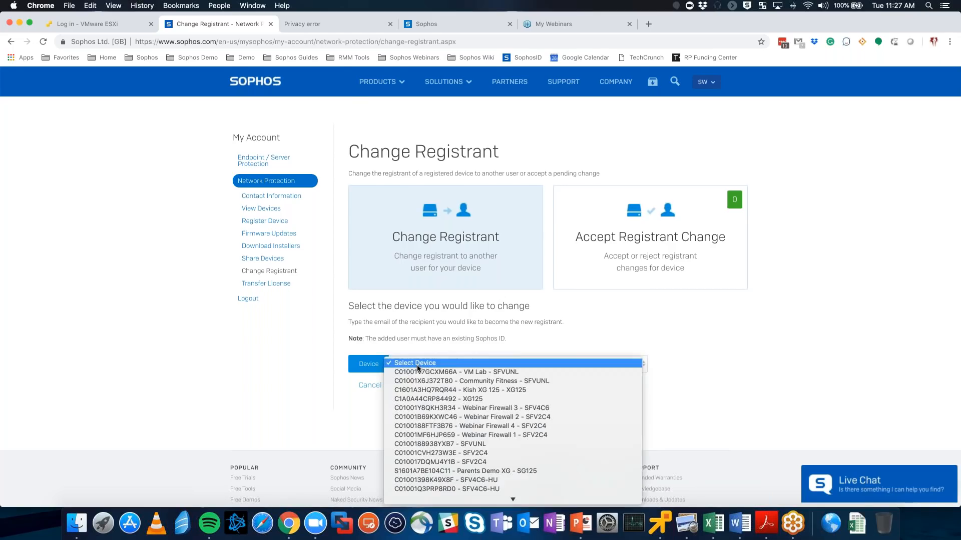
click(420, 373)
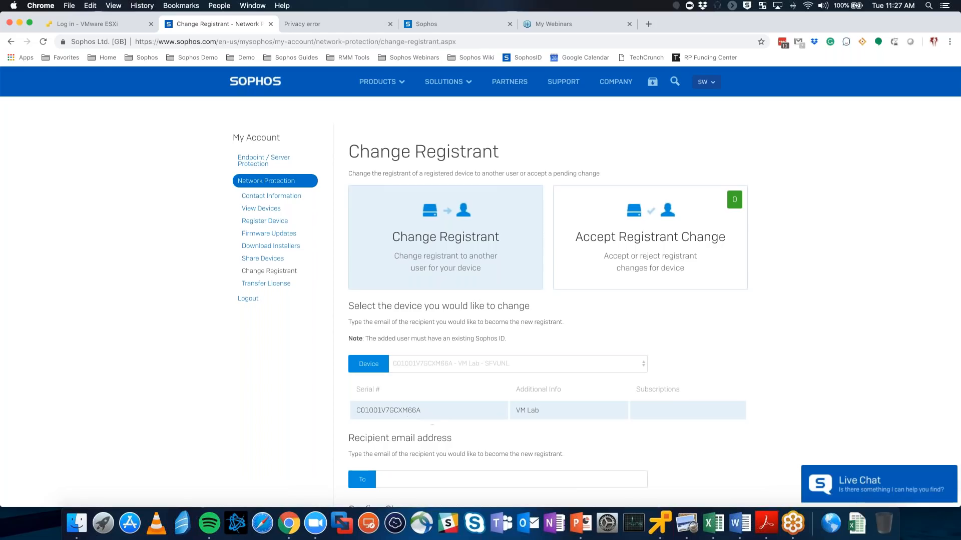
scroll(710, 441, down, 3)
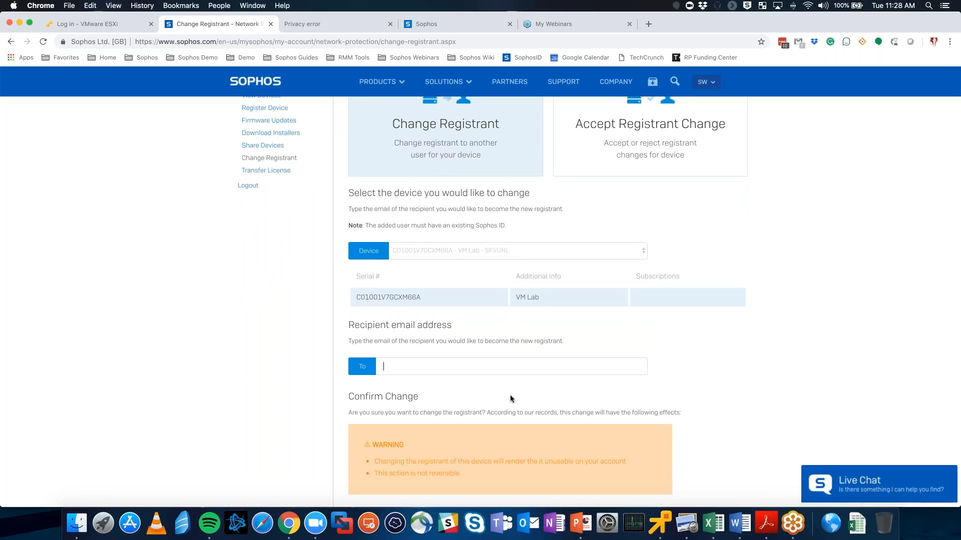
scroll(288, 274, up, 3)
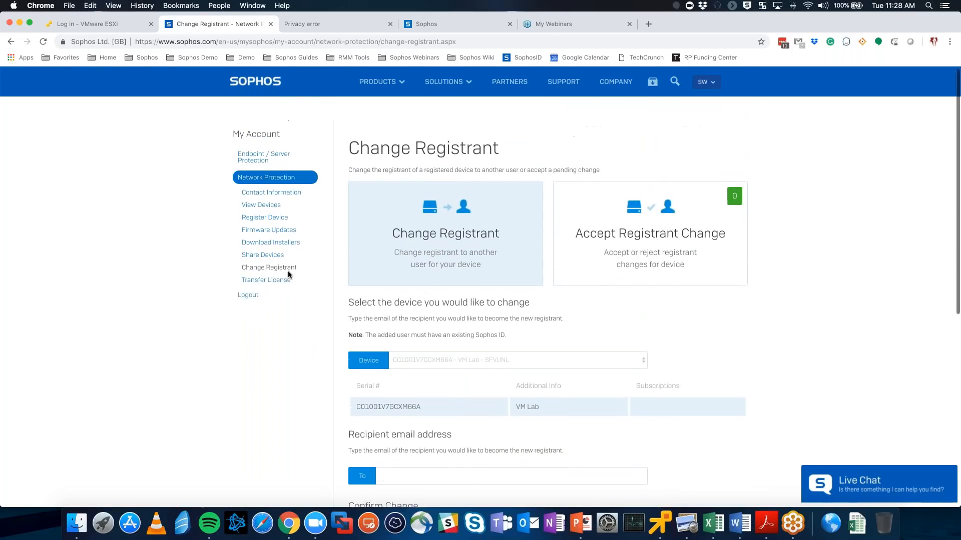
Copy the firewall's serial number from its licensing page and search View Devices for it.
click(265, 210)
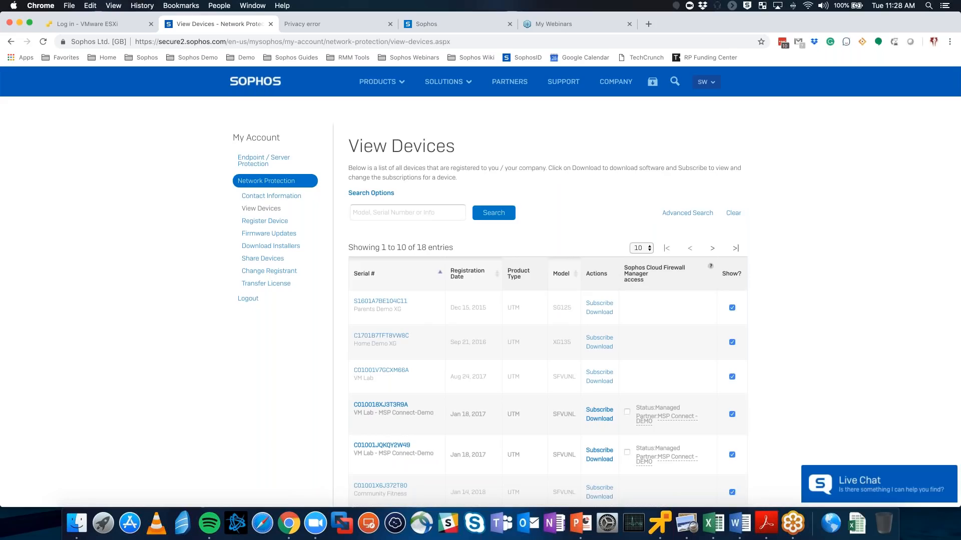
click(440, 27)
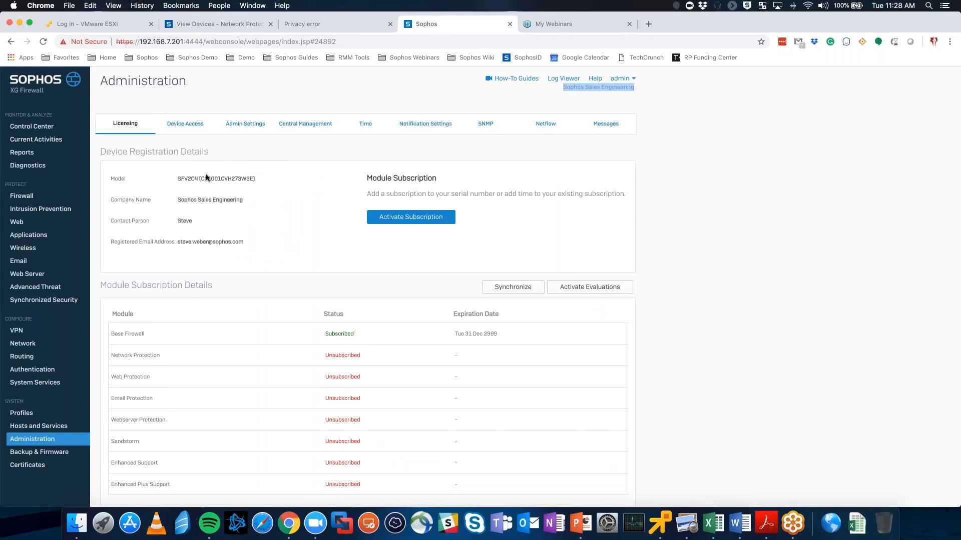
drag(201, 177, 246, 177)
right_click(246, 177)
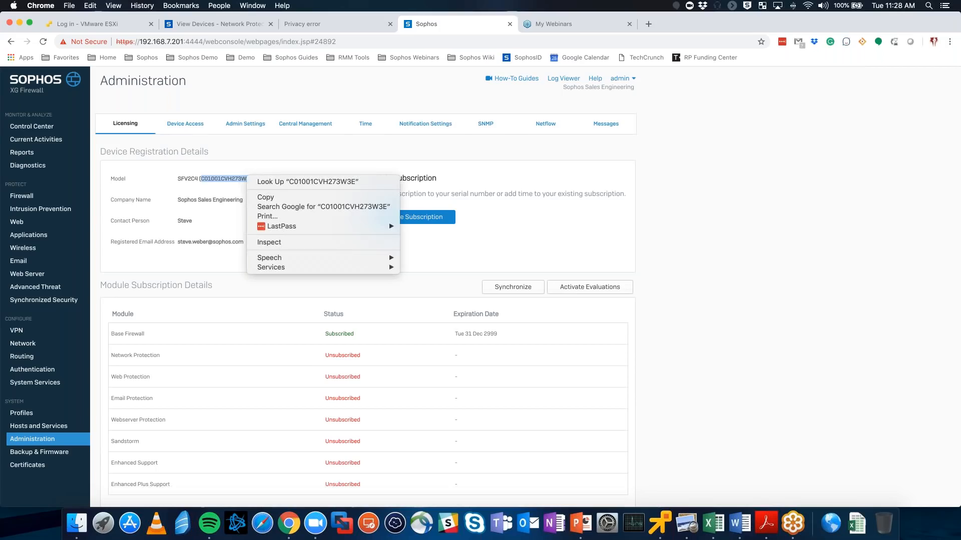
click(262, 198)
click(303, 23)
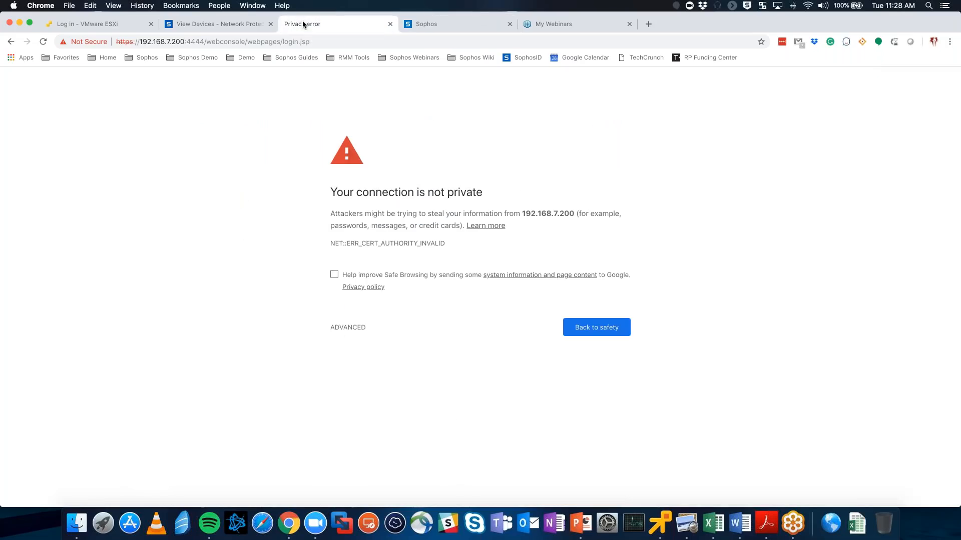
click(244, 23)
key(super+v)
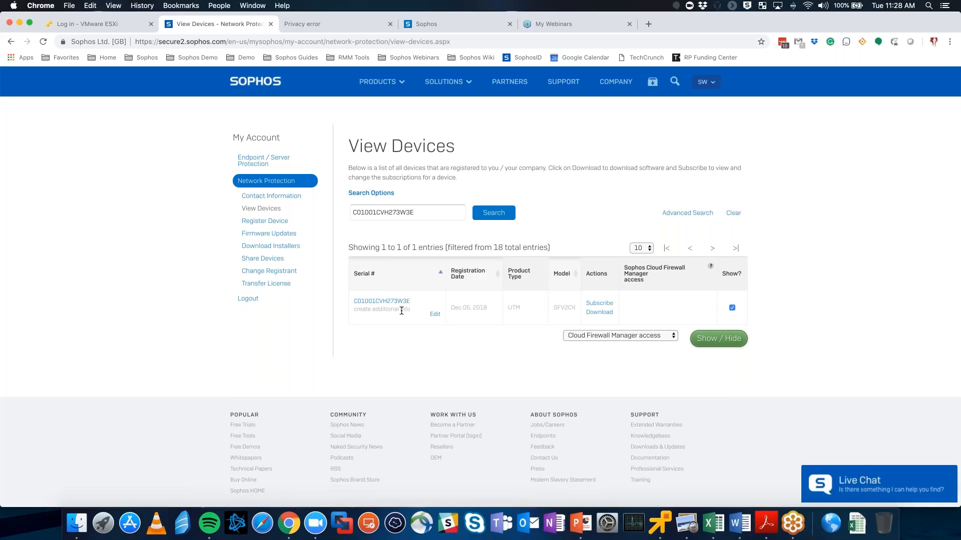
Set the device's Additional Information to 'Demo 2' and update it.
click(435, 315)
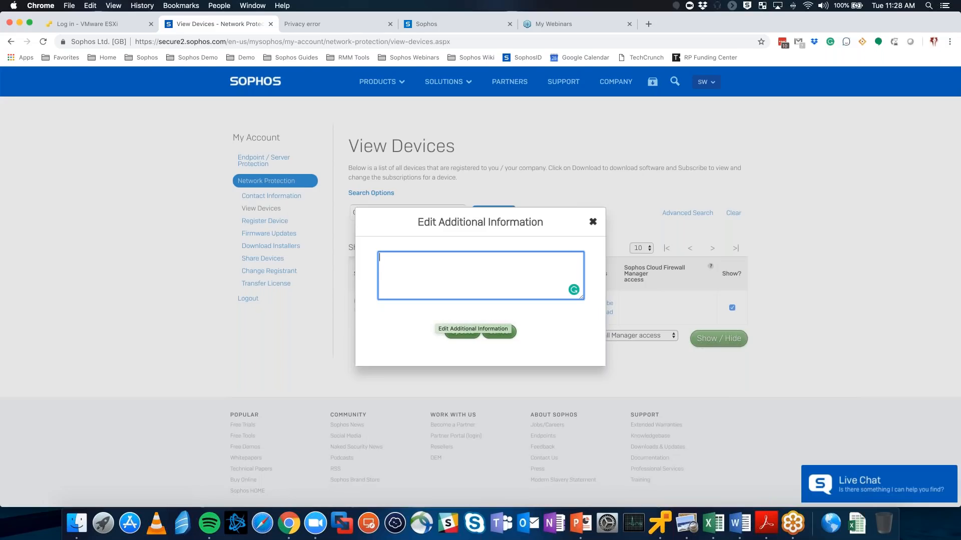
text(Demo 2)
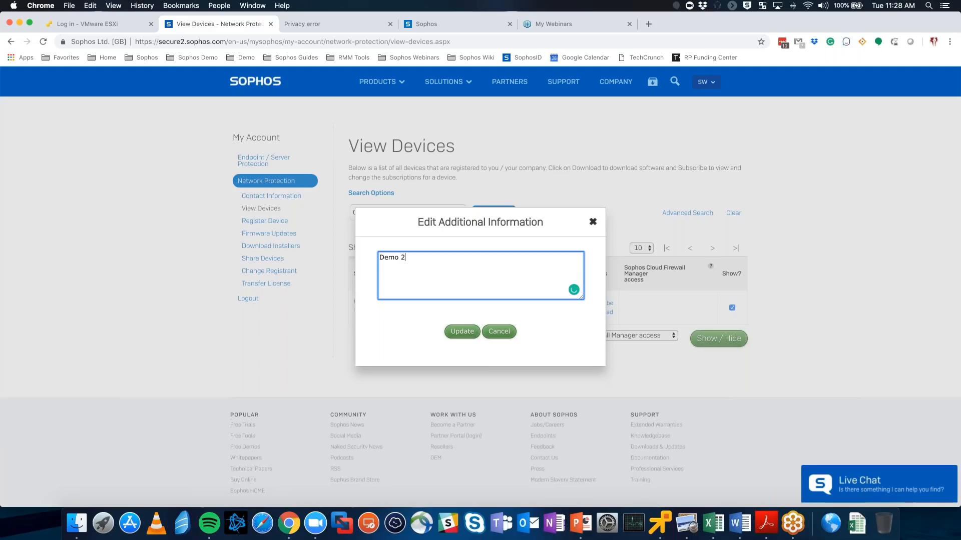
click(459, 332)
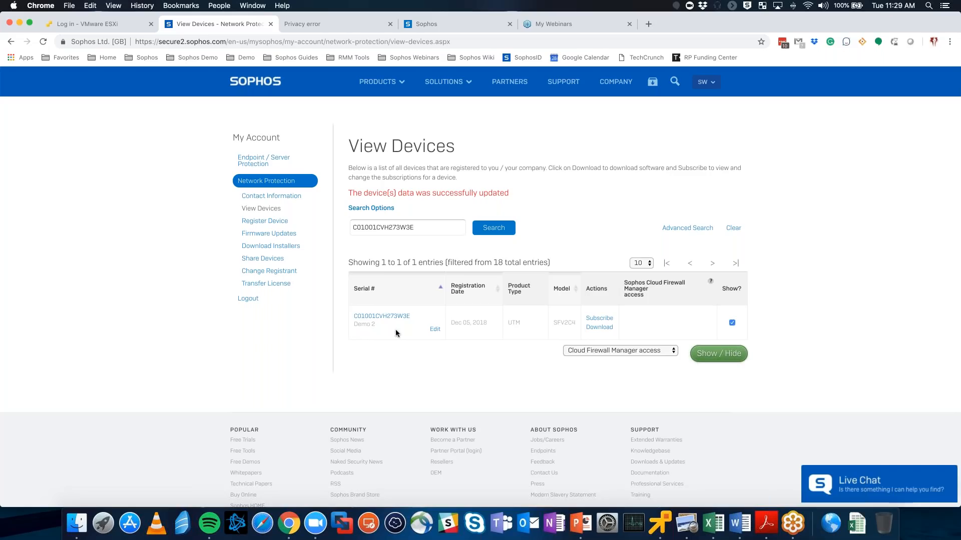
Show the device's firmware downloads and pick out the SFOS 17.5.0-321 version.
click(596, 328)
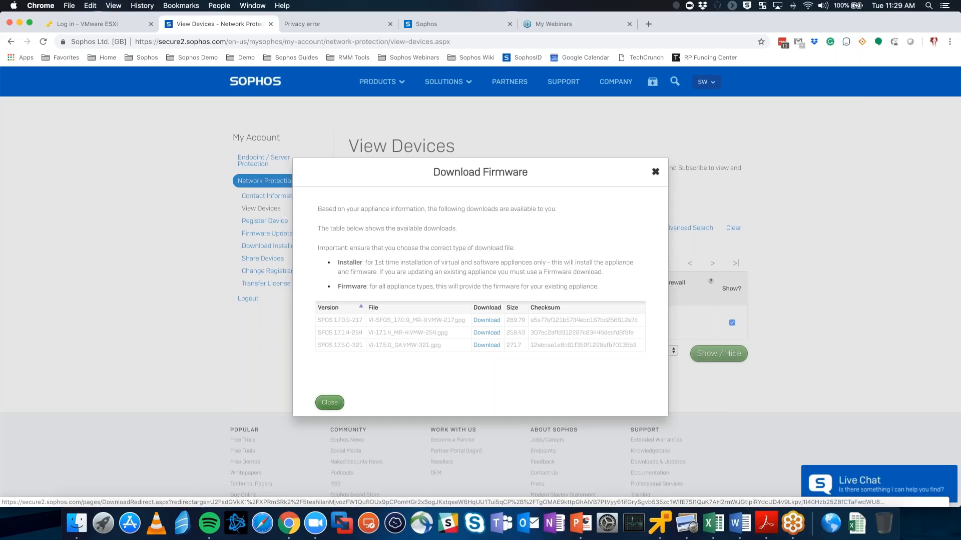
scroll(431, 345, down, 1)
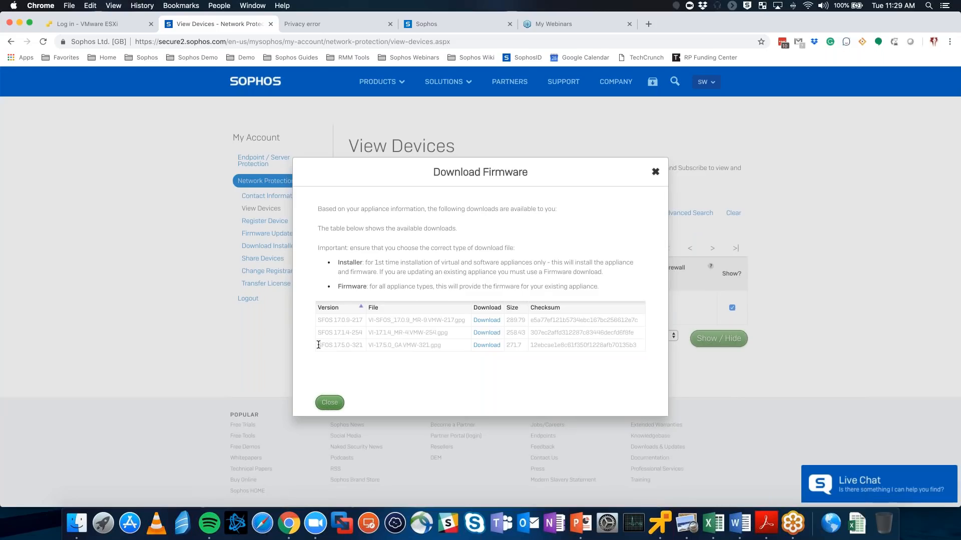
drag(318, 344, 364, 347)
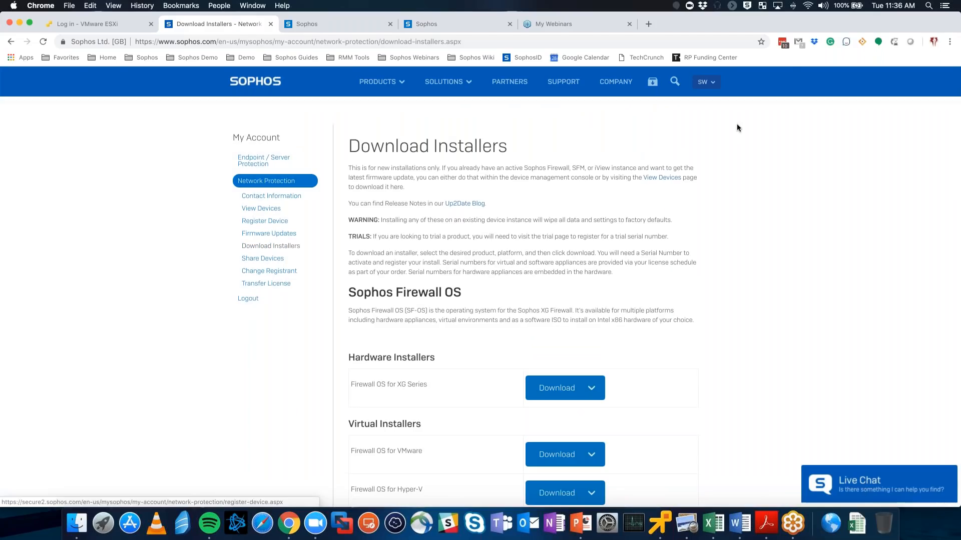
Sign out of the Sophos account, glance at both firewall consoles, and return to the signed-out page.
click(713, 85)
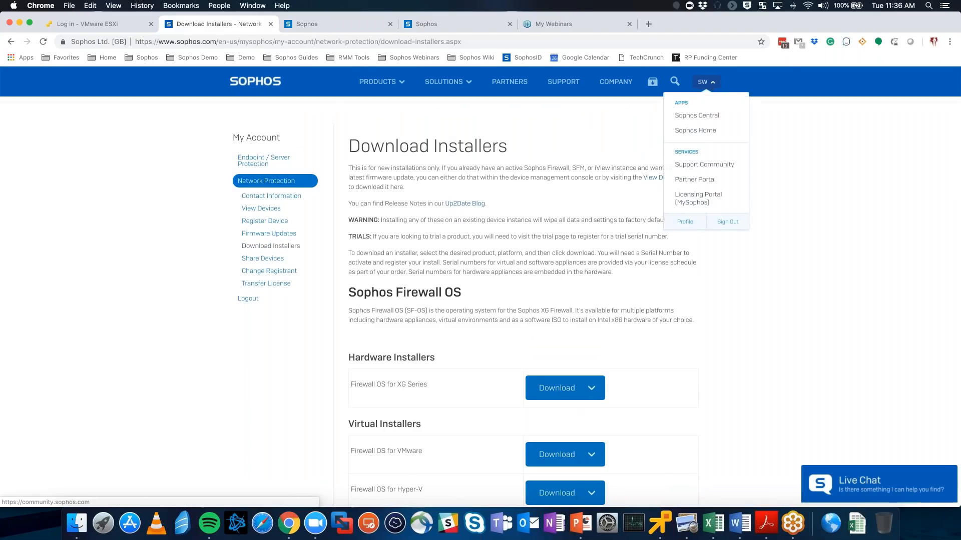
click(728, 223)
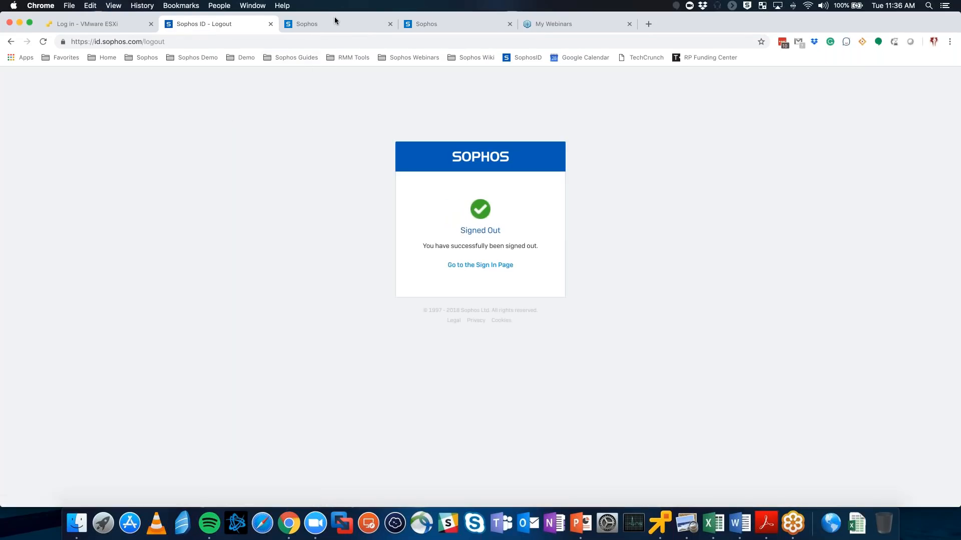
click(331, 24)
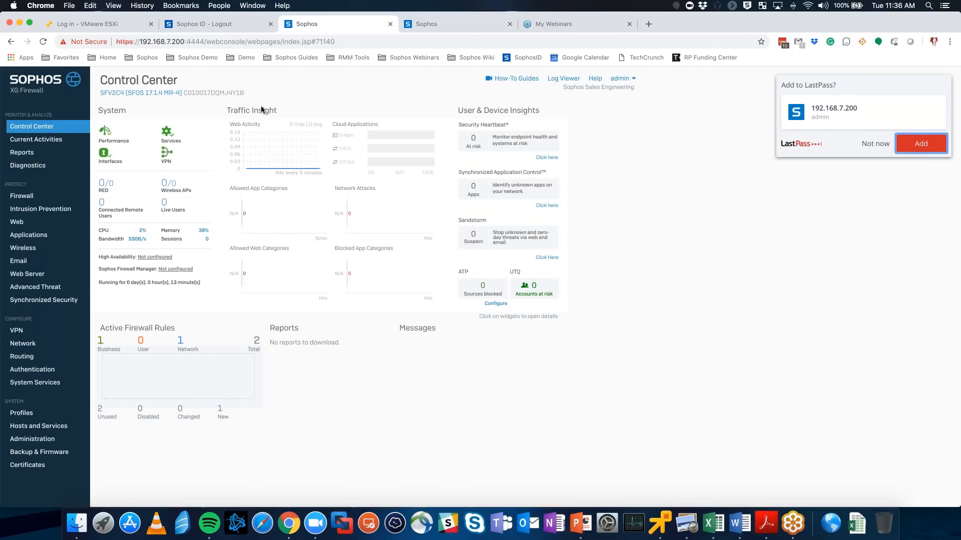
click(439, 25)
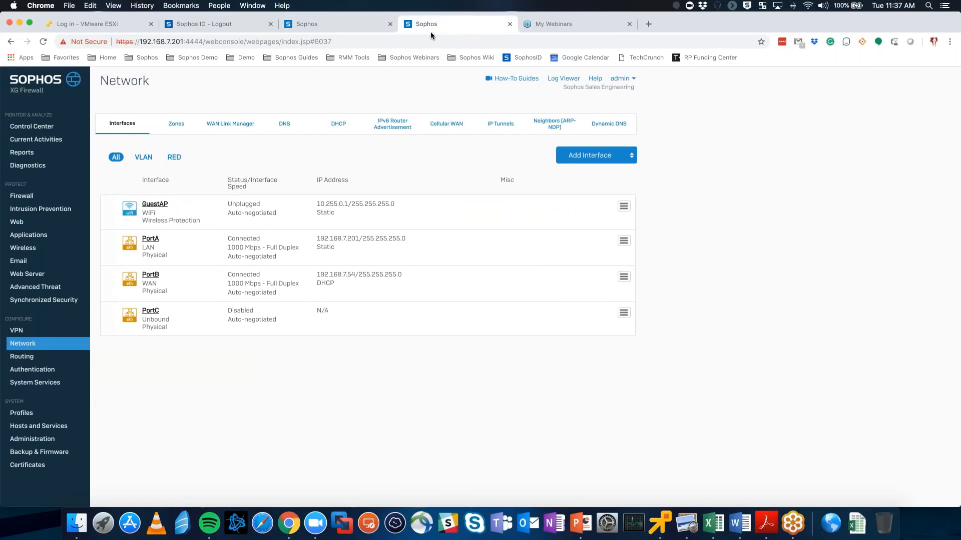
click(238, 26)
Sign back in to Sophos ID using the MSP account's login saved in LastPass.
click(479, 266)
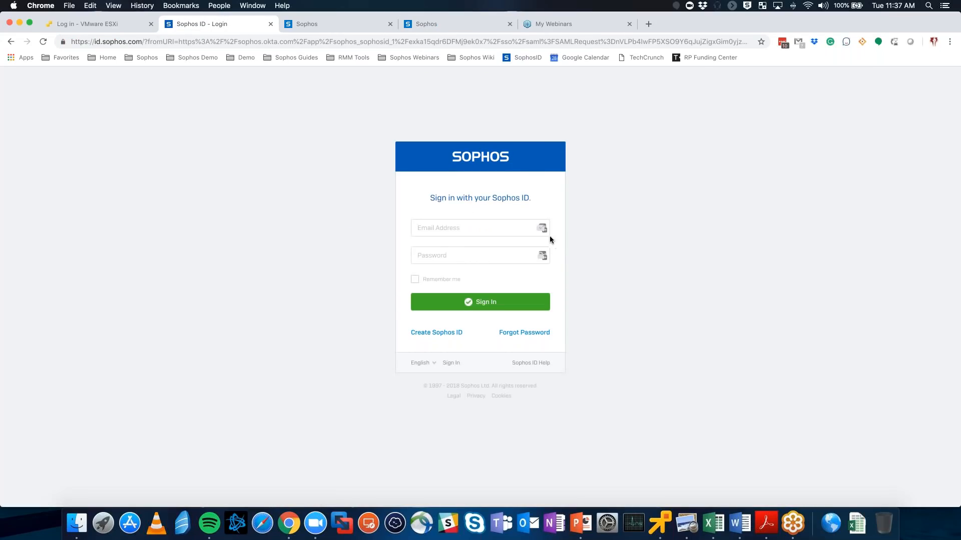
click(547, 234)
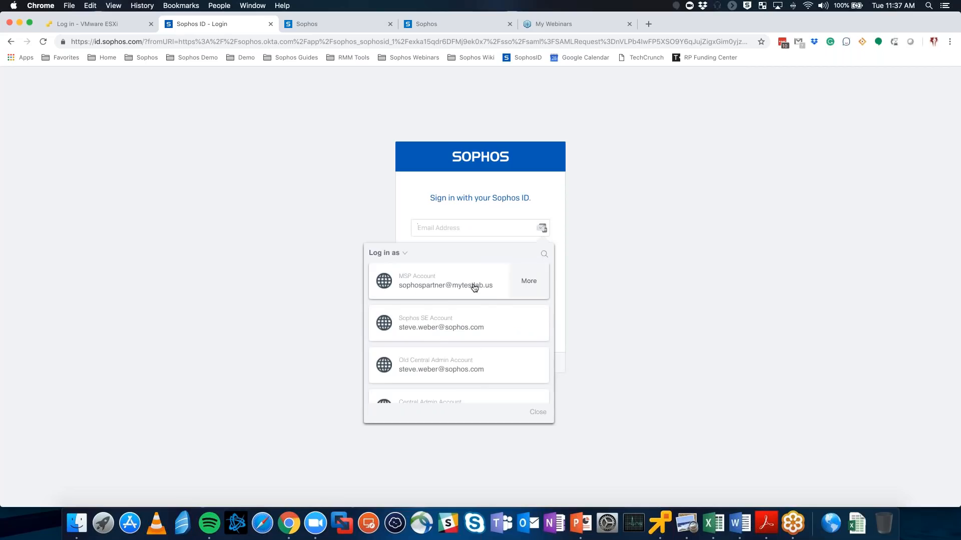
click(445, 287)
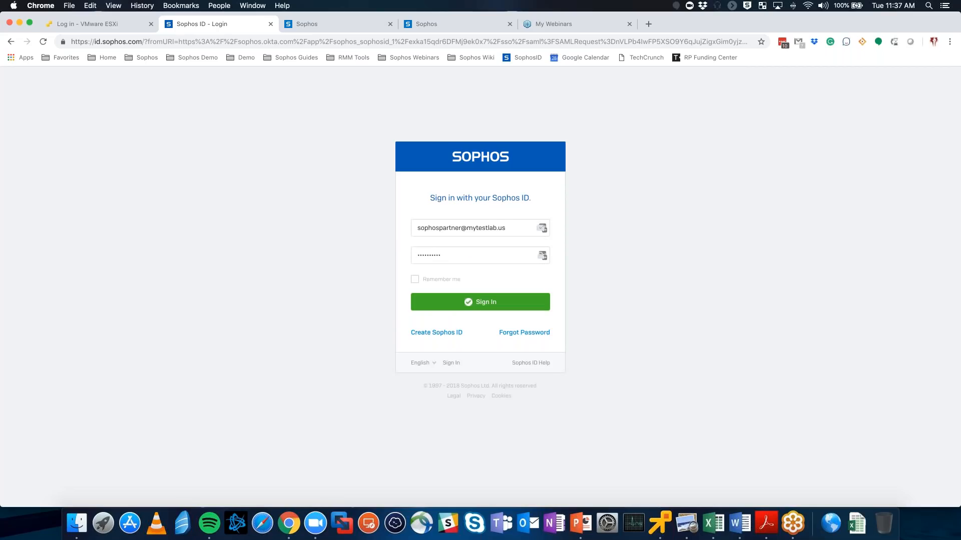
click(476, 300)
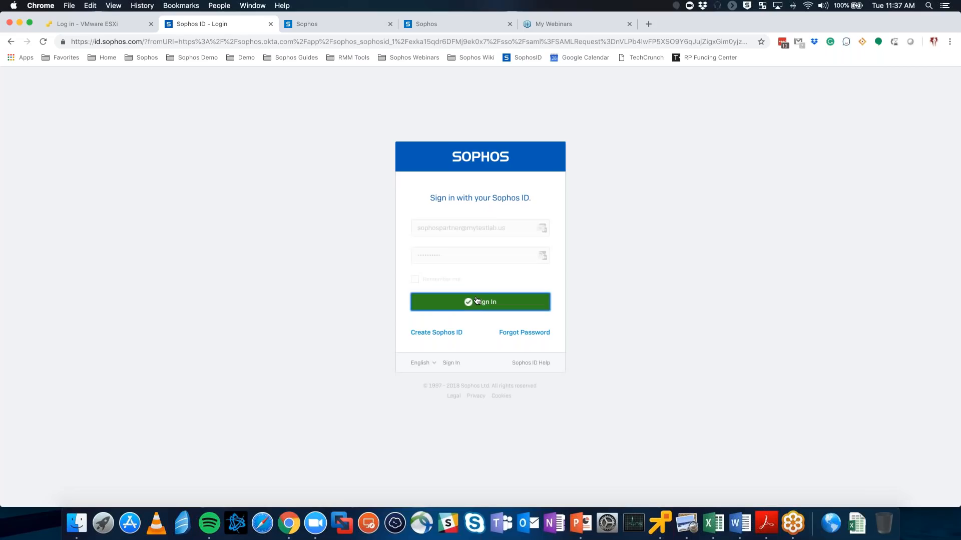
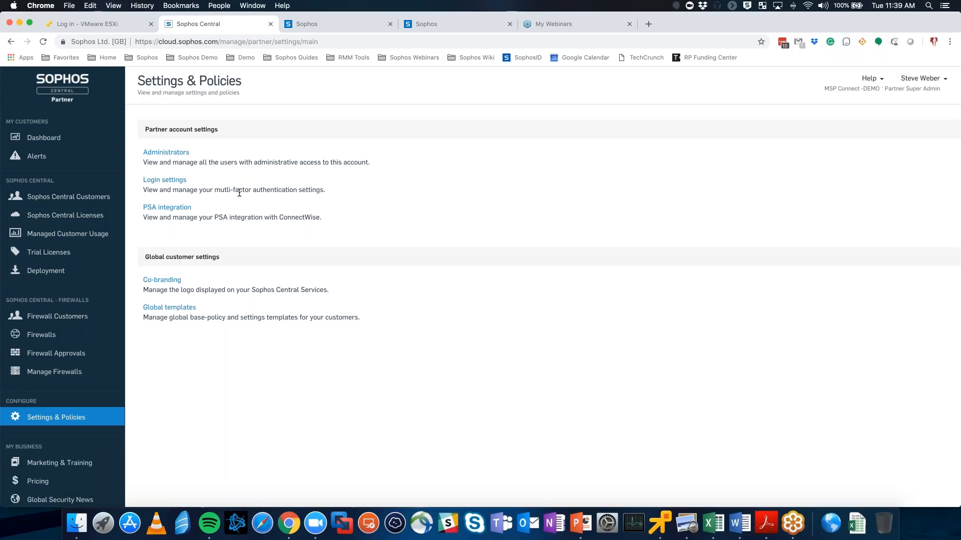
click(67, 353)
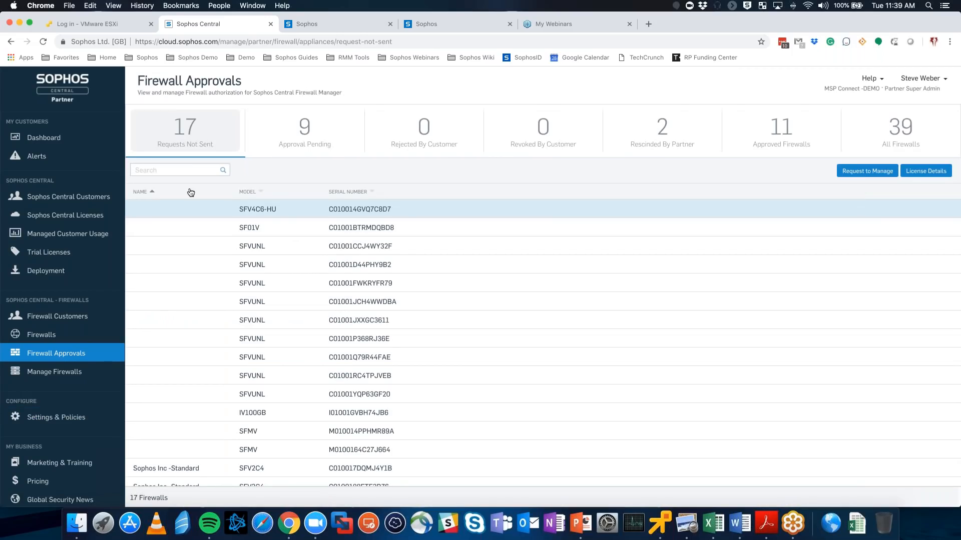
click(327, 25)
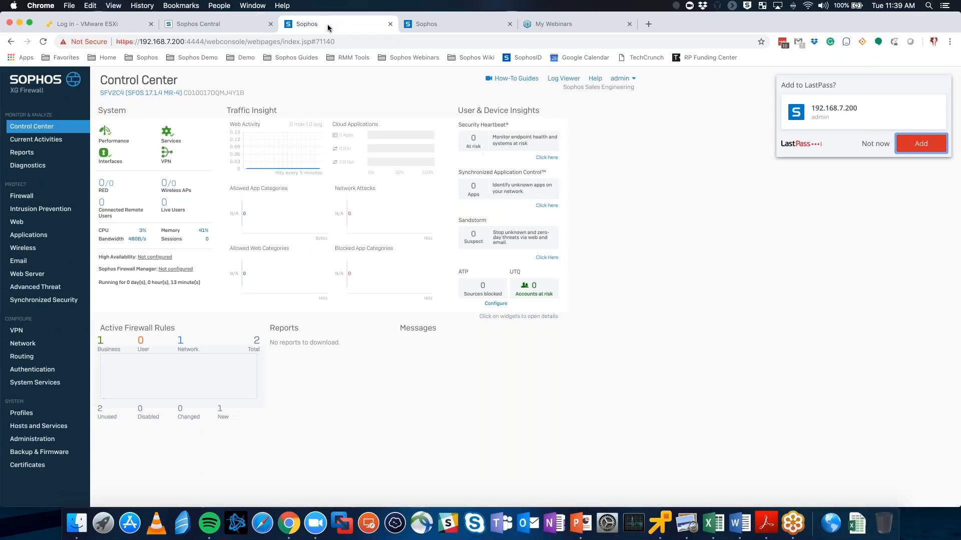
double_click(200, 92)
key(super+c)
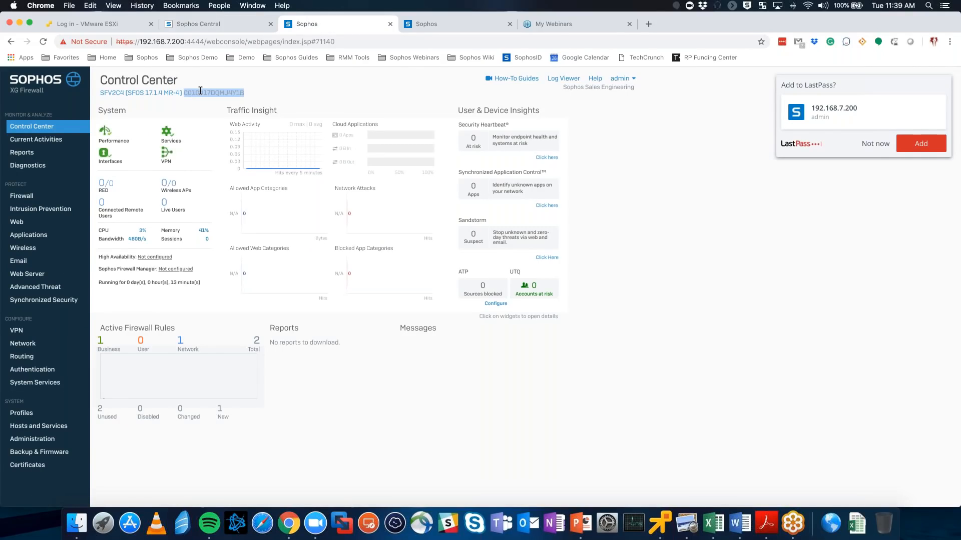
click(192, 22)
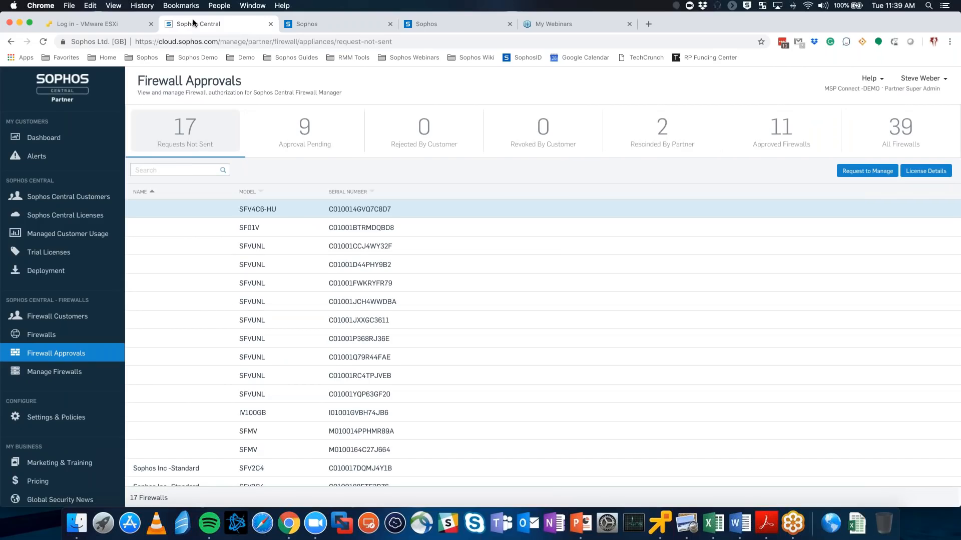
click(167, 170)
key(super+v)
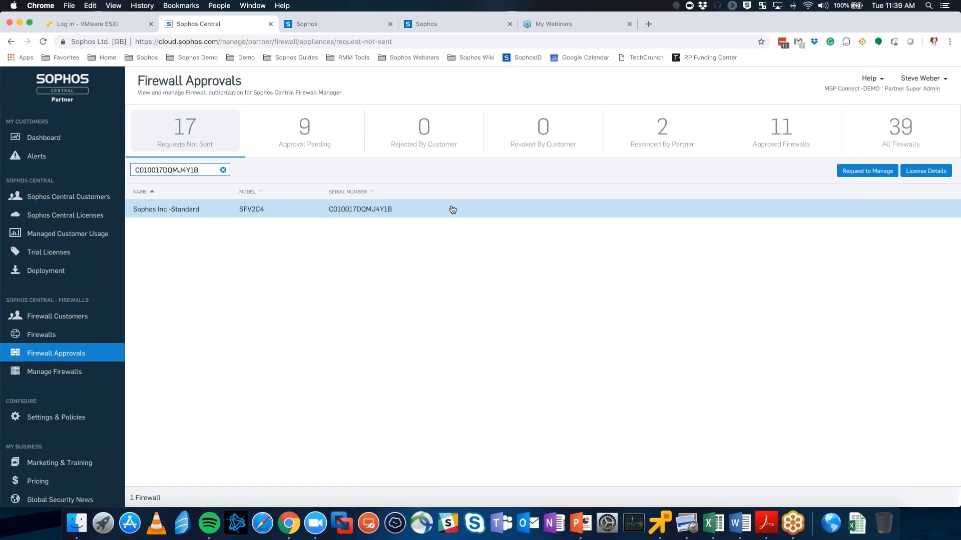
click(856, 174)
Filter approvals by second serial C01001CVH273W3E, request to manage it, then log out of Central Partner.
click(437, 23)
double_click(226, 92)
key(super+c)
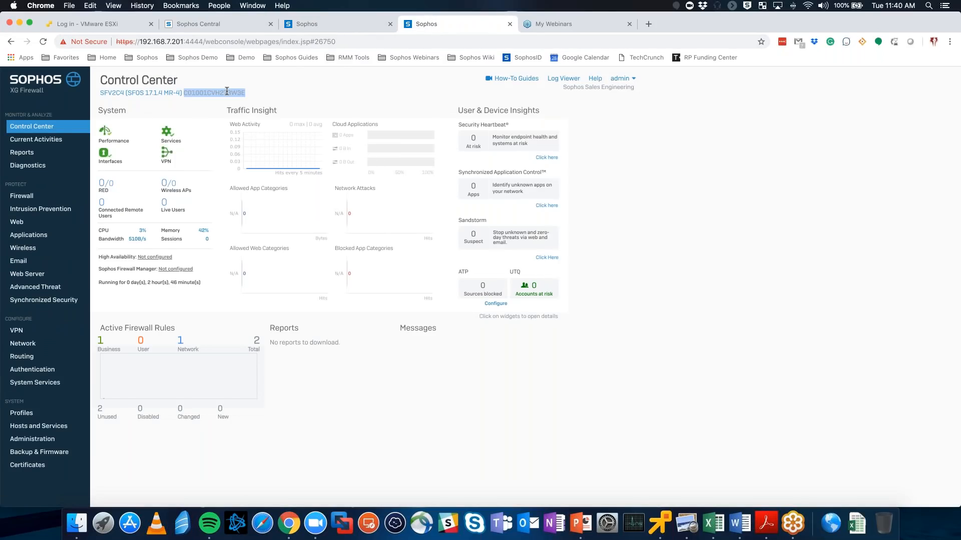
click(217, 25)
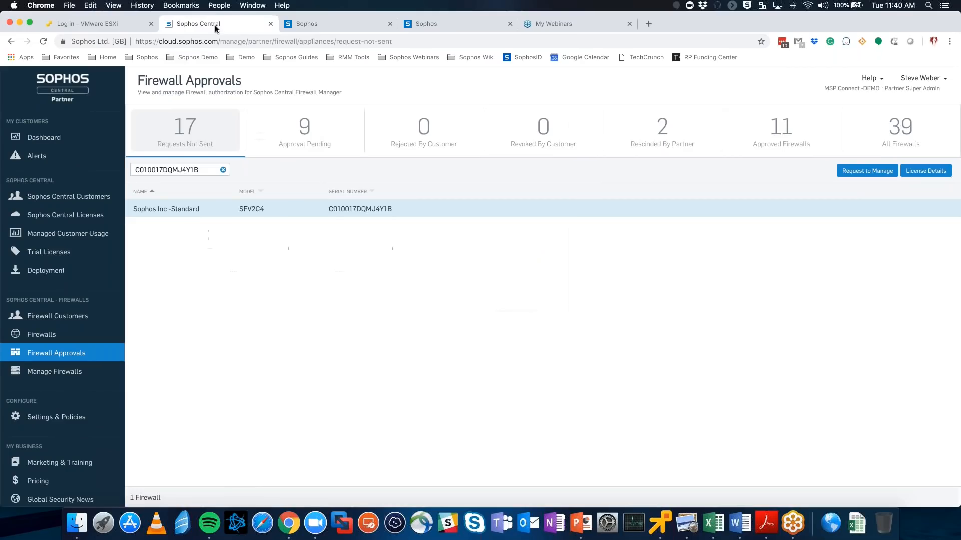
triple_click(225, 174)
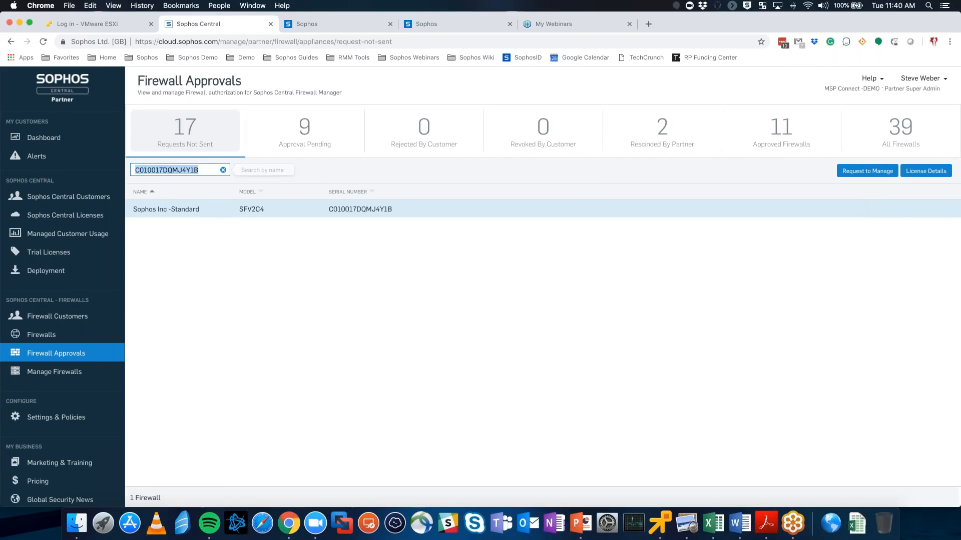
key(super+v)
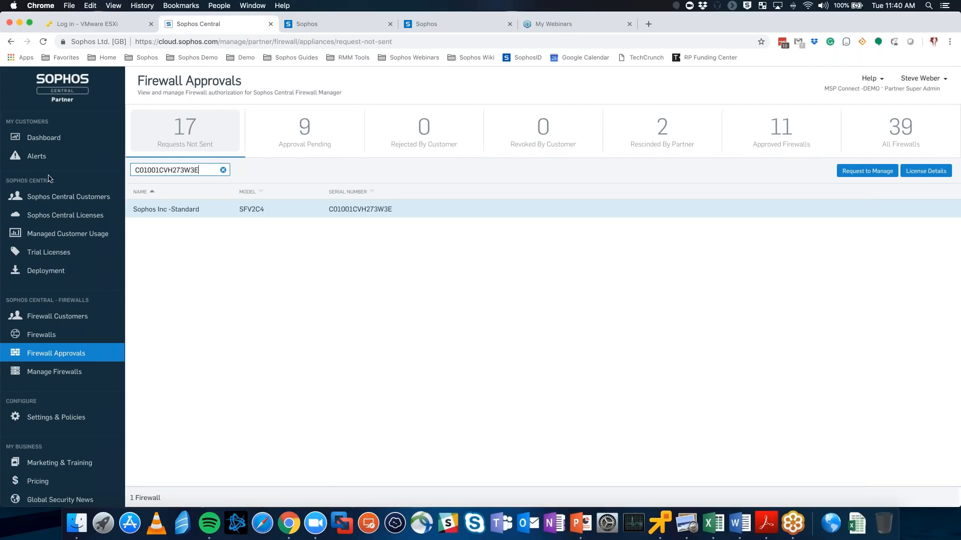
click(850, 172)
click(909, 80)
click(891, 129)
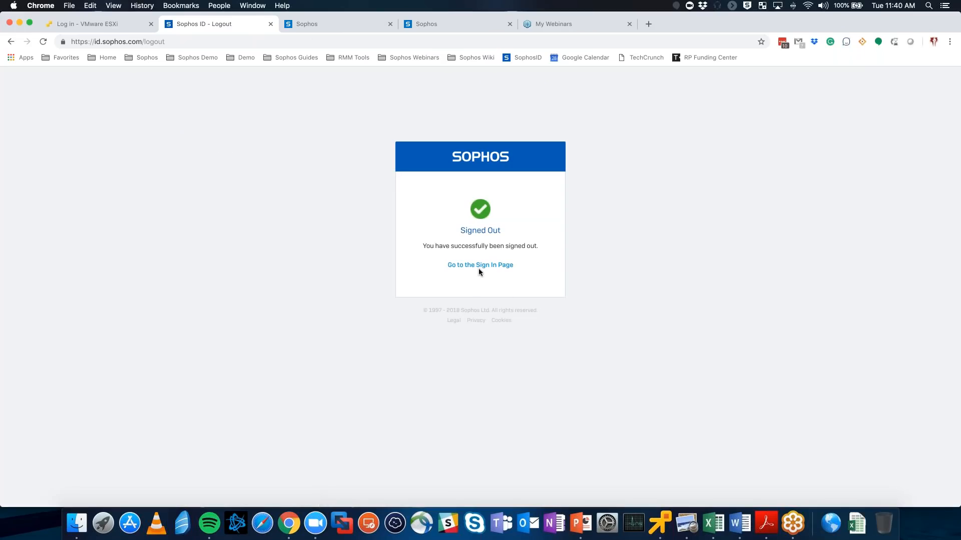
Sign back in to Sophos ID with the saved account credentials.
click(470, 267)
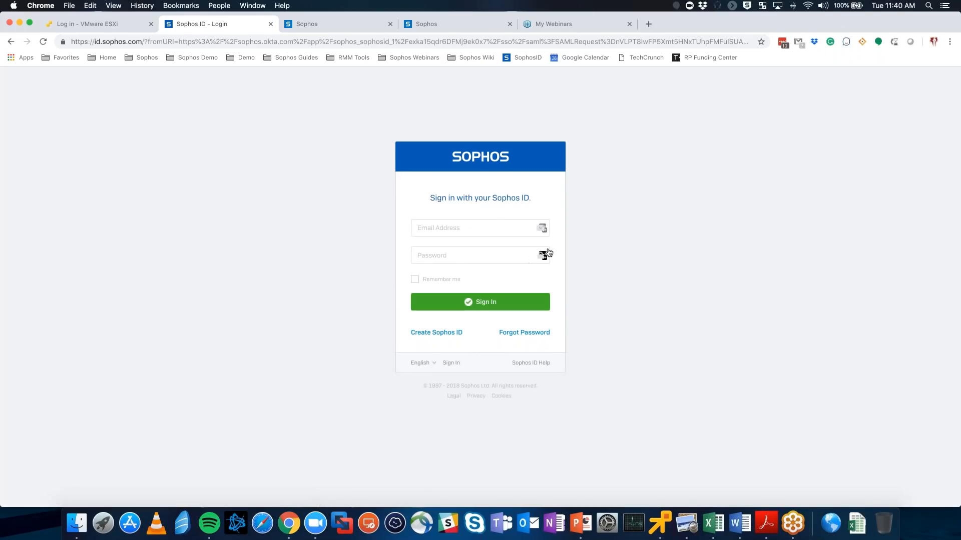
click(546, 231)
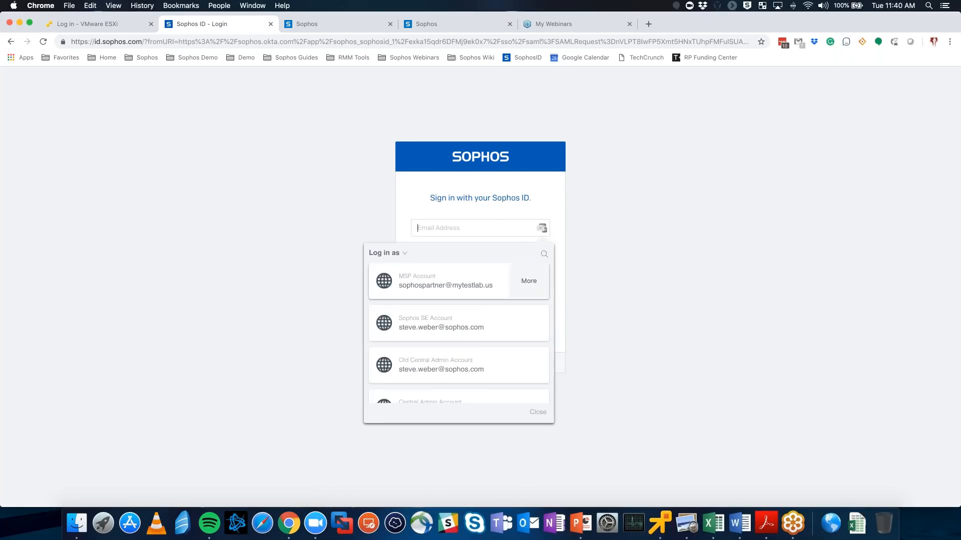
click(459, 320)
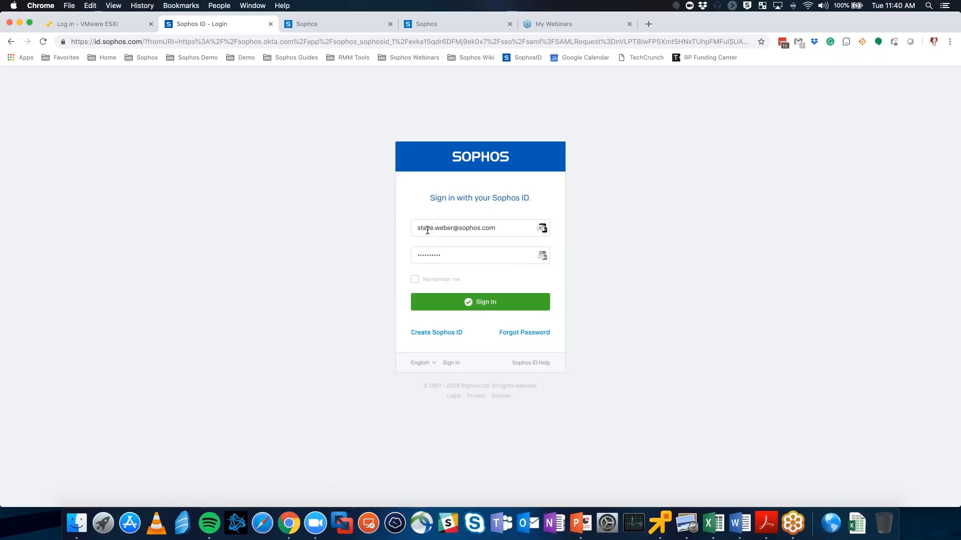
click(470, 304)
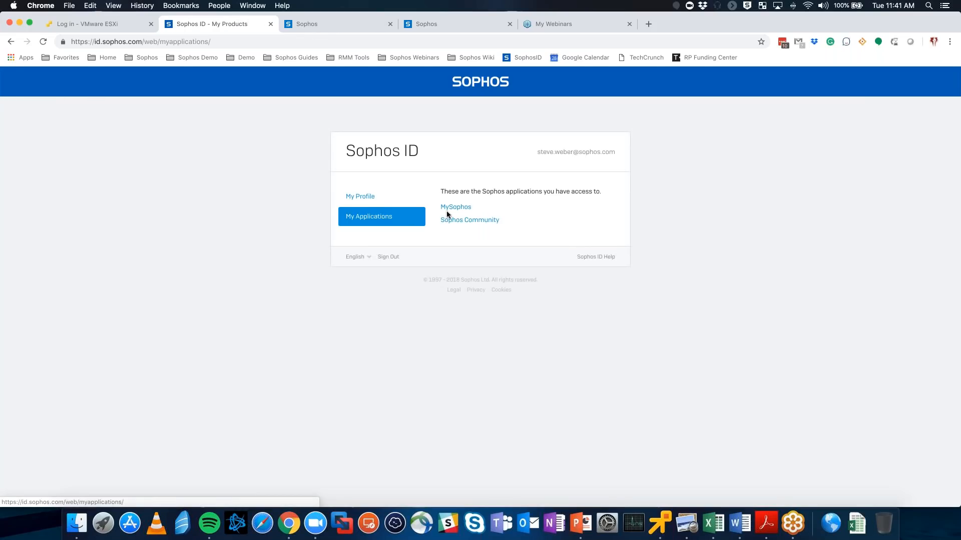
Show the registered devices list under MySophos Network Protection.
click(449, 208)
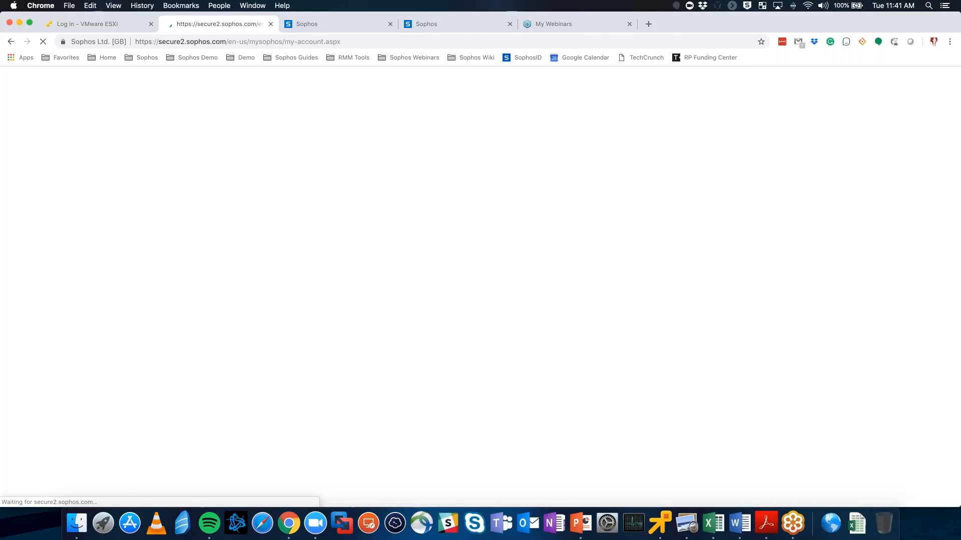
click(285, 196)
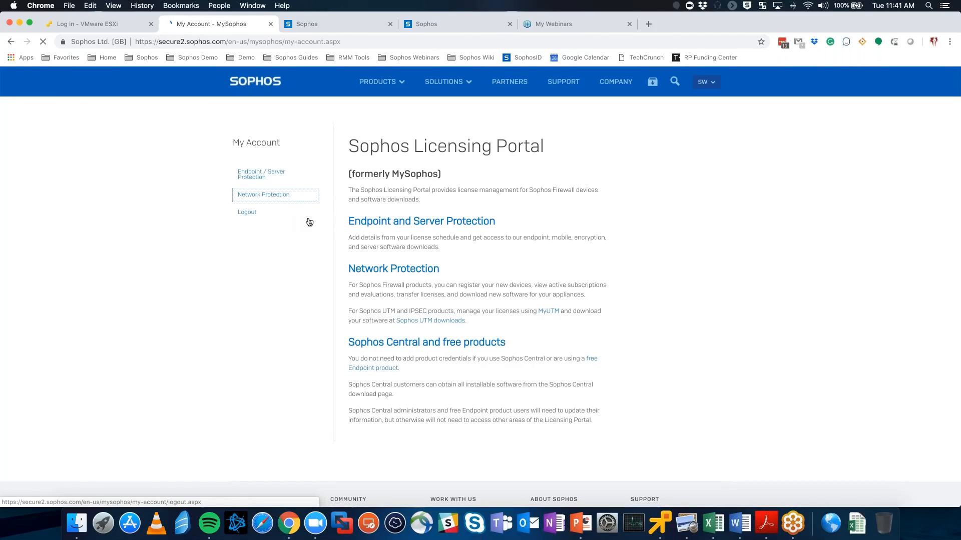
click(268, 209)
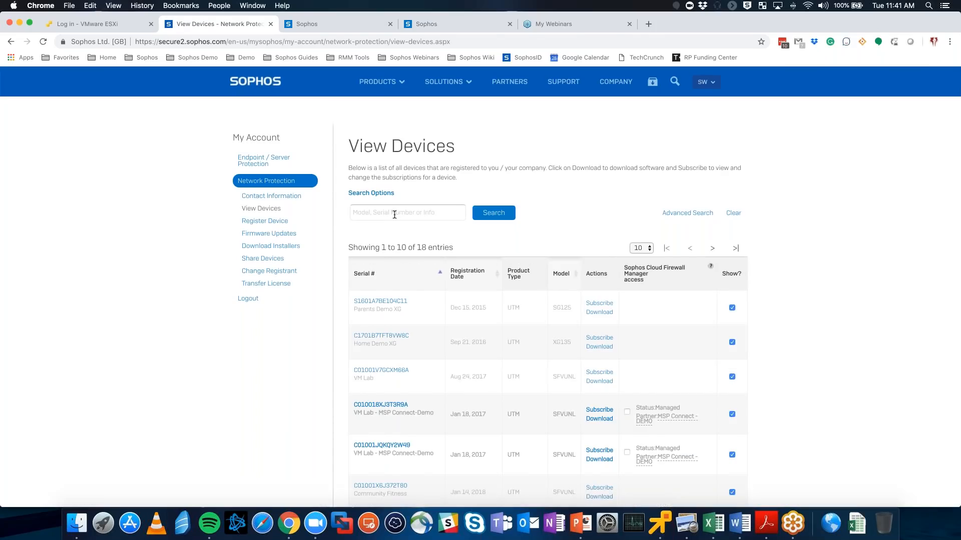
Find device C01001CVH273W3E and accept its Cloud Firewall Manager management request for the partner.
scroll(381, 380, down, 3)
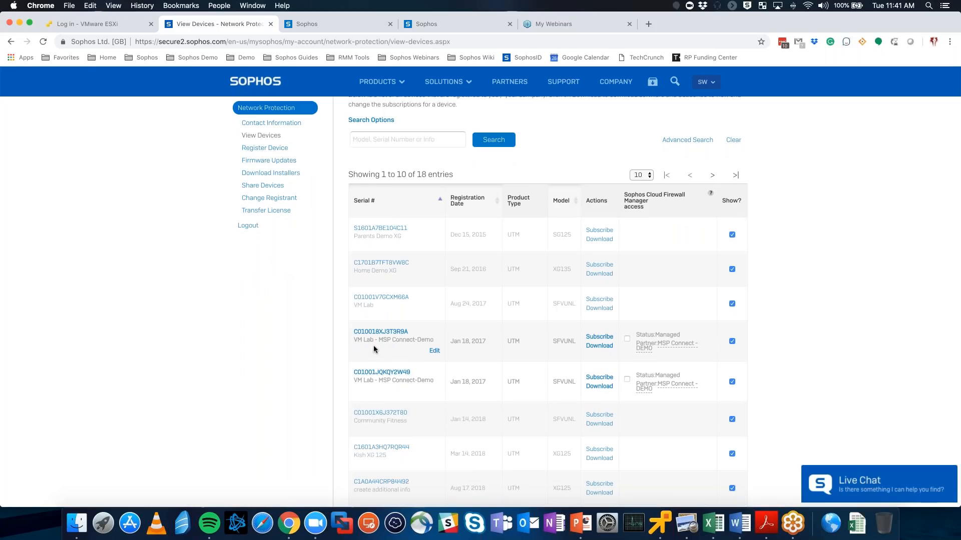
mouse_move(660, 342)
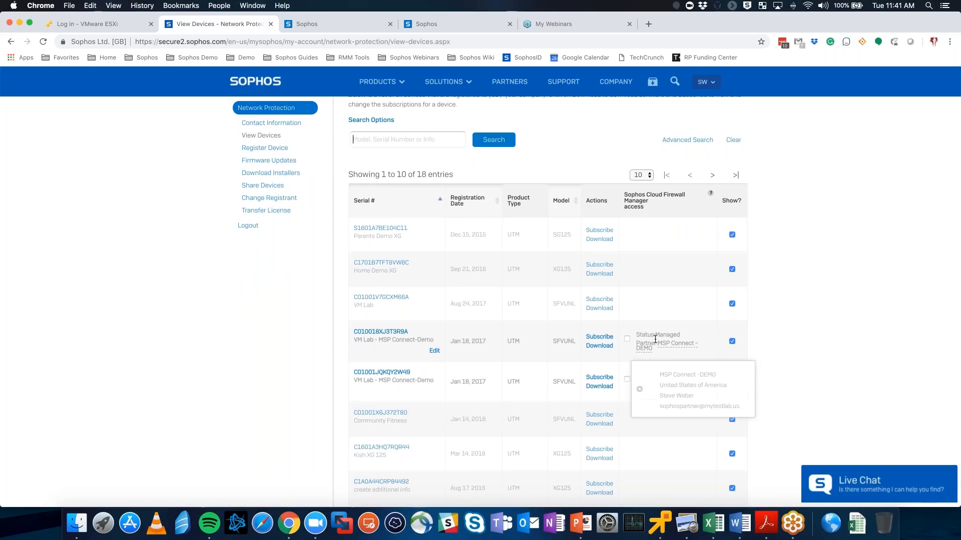
click(386, 140)
key(super+v)
click(493, 140)
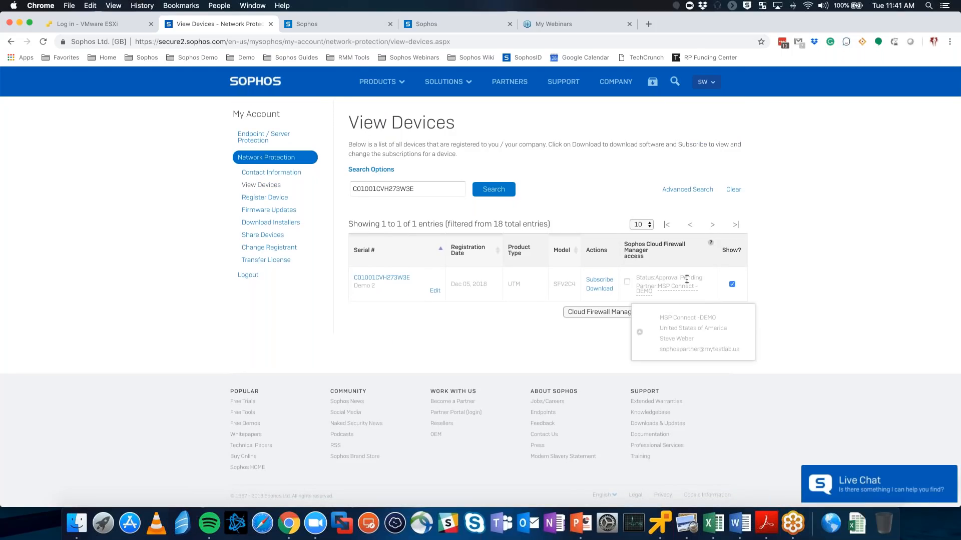
click(627, 282)
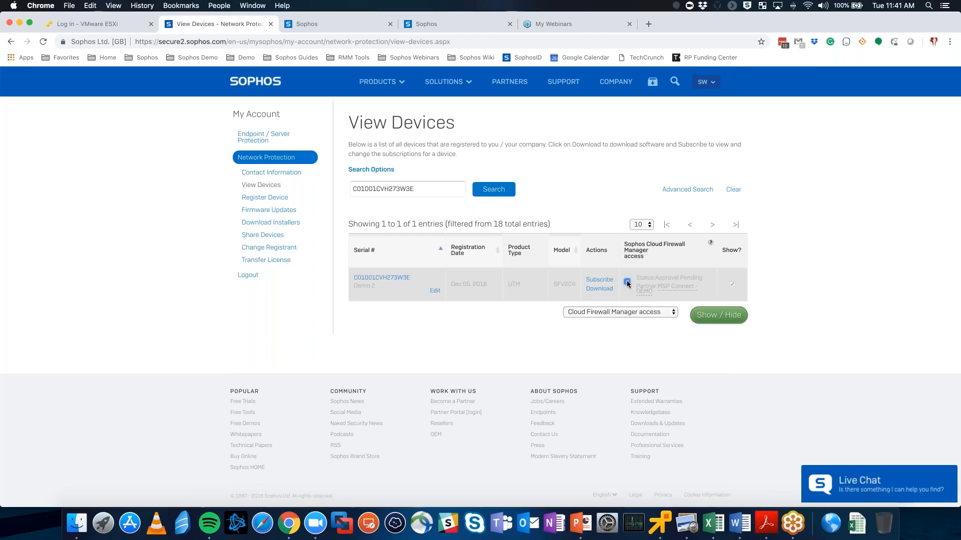
click(662, 313)
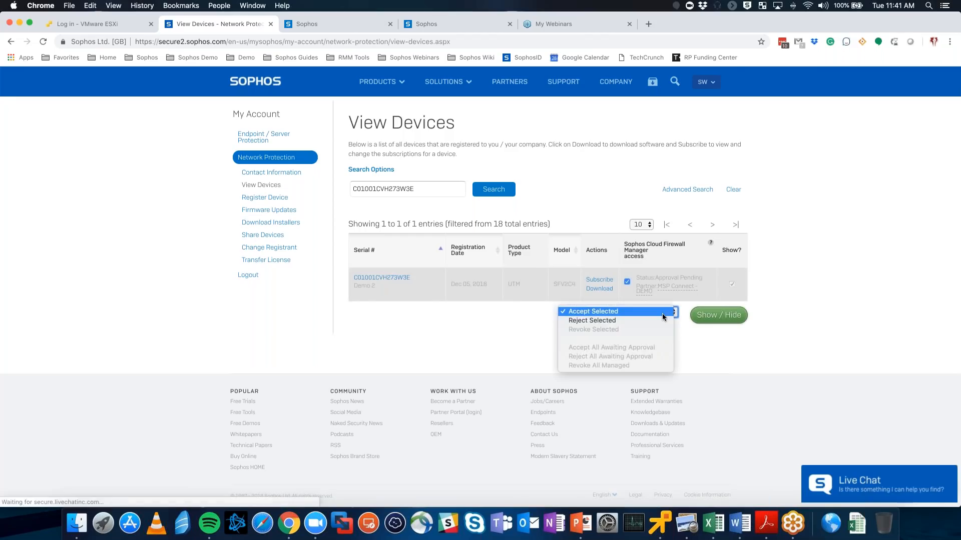
click(609, 311)
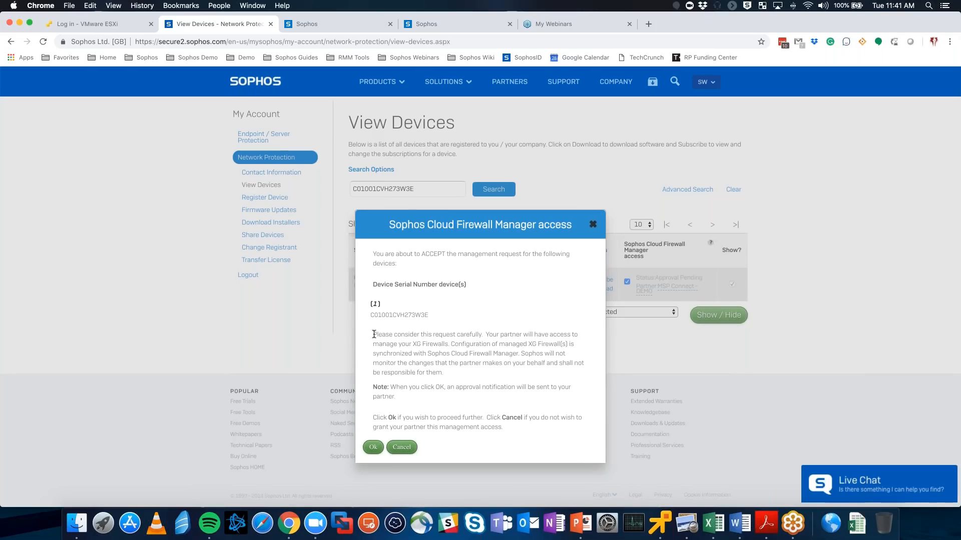
click(373, 448)
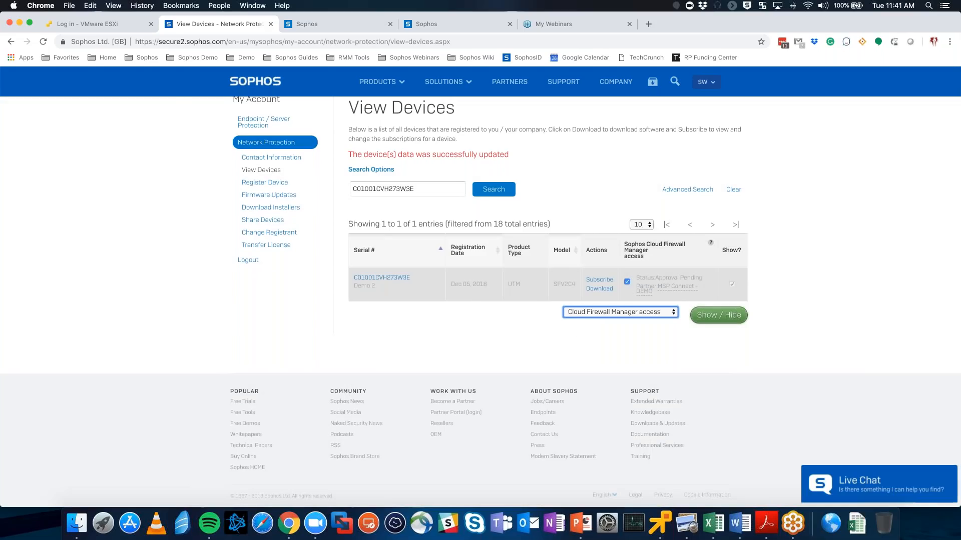
click(333, 21)
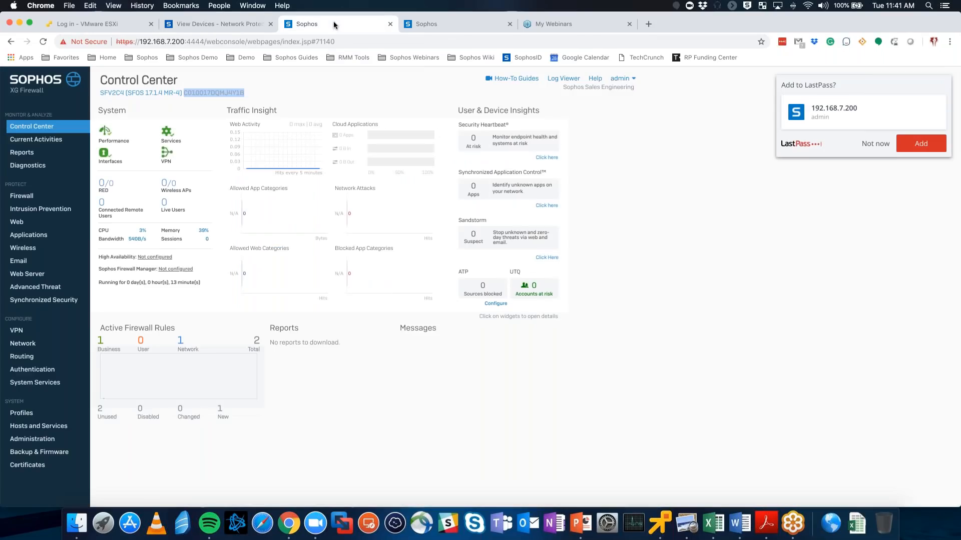
Search the device list for the first firewall's serial and accept all pending management requests.
right_click(223, 94)
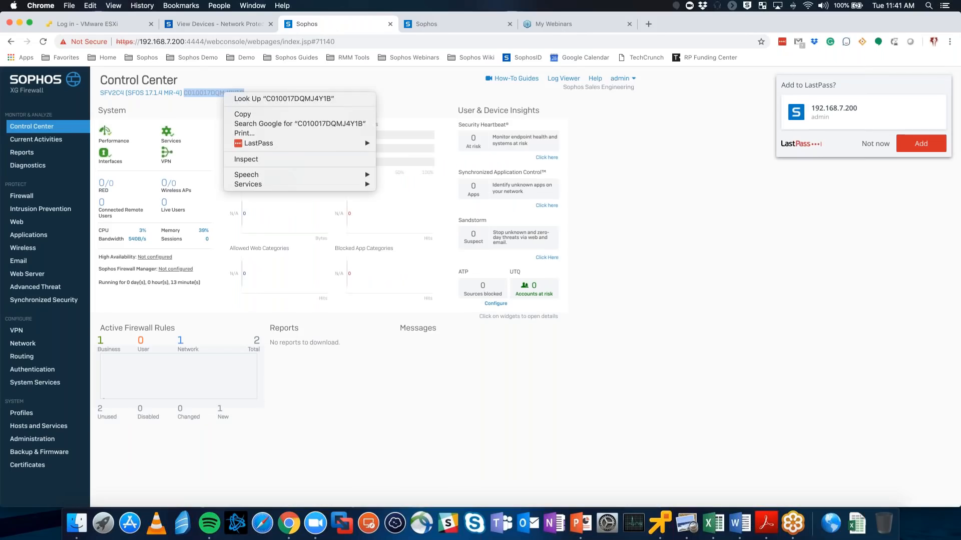
click(237, 115)
click(215, 23)
drag(432, 187, 296, 193)
key(cmd+v)
key(Return)
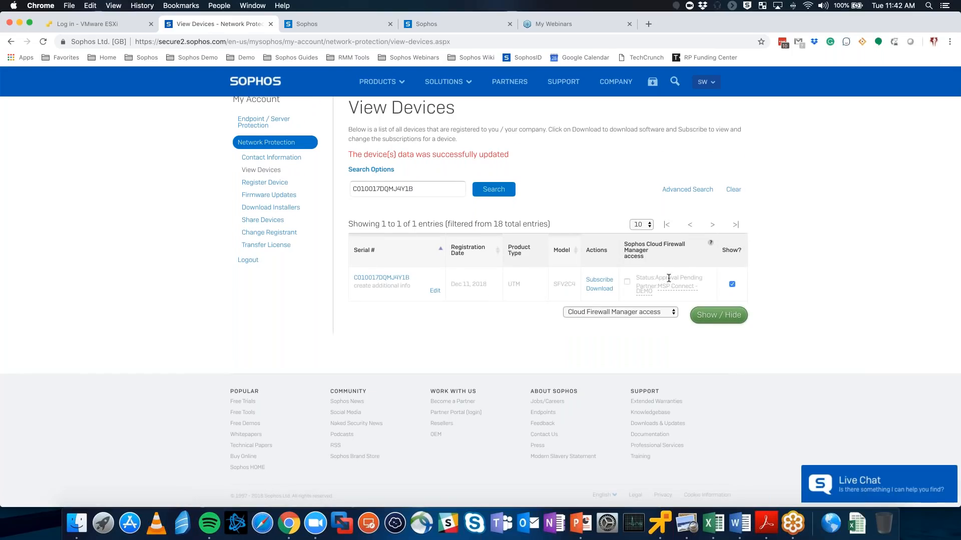
click(668, 311)
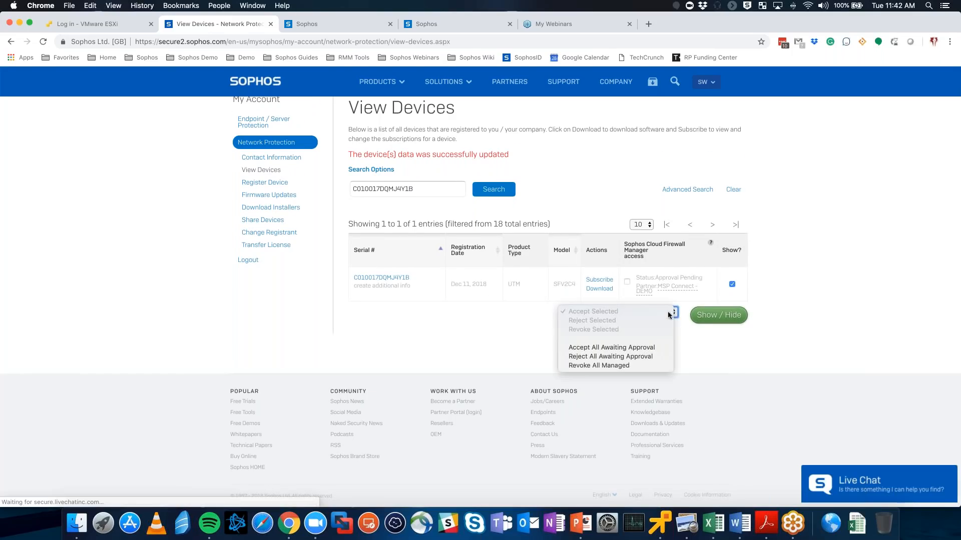
click(588, 347)
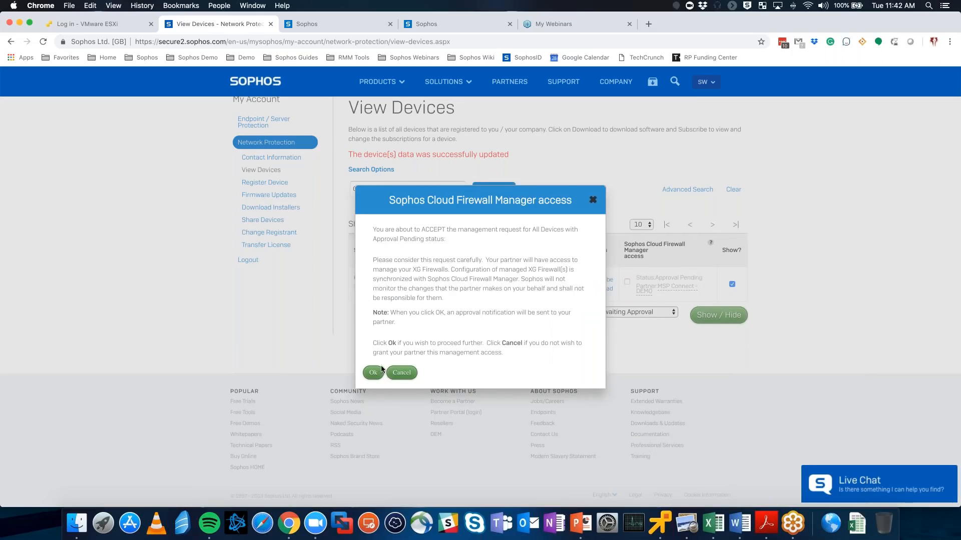
click(373, 373)
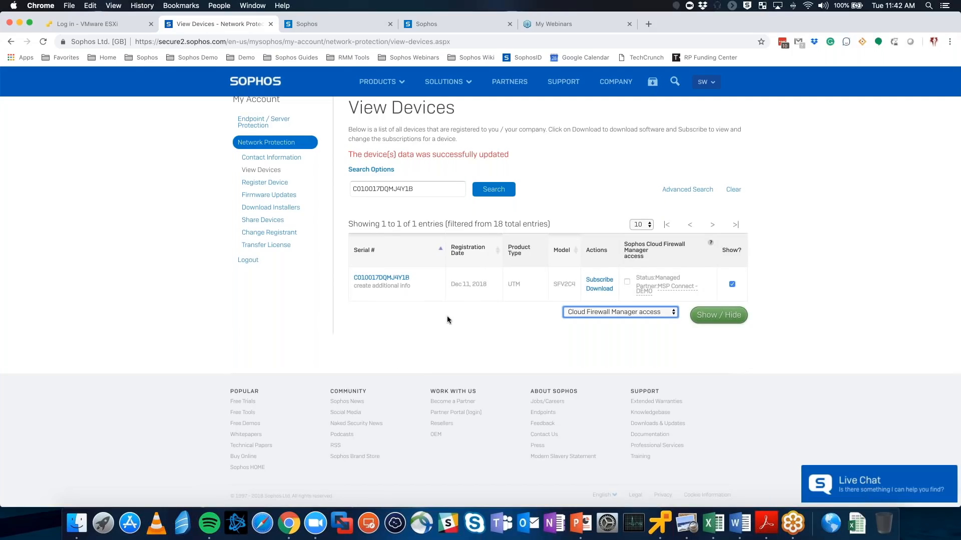
Copy serial C01001CVH273W3E from the second XG console and search the device list for it.
click(332, 20)
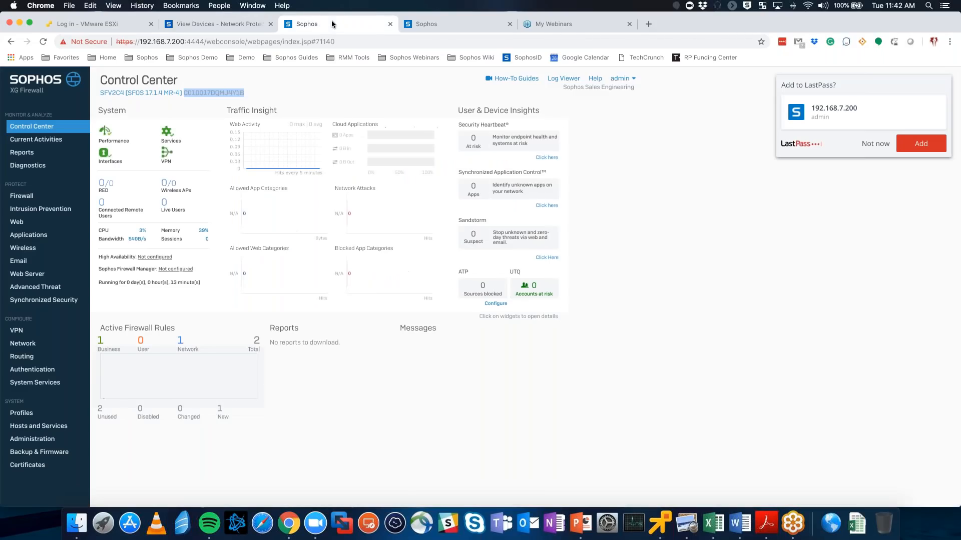
click(437, 25)
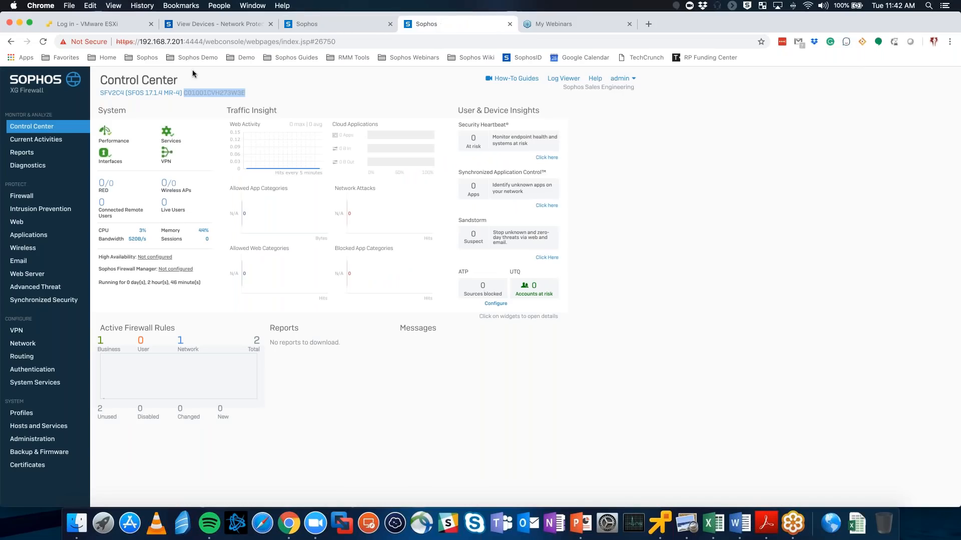
right_click(210, 93)
click(221, 111)
click(221, 23)
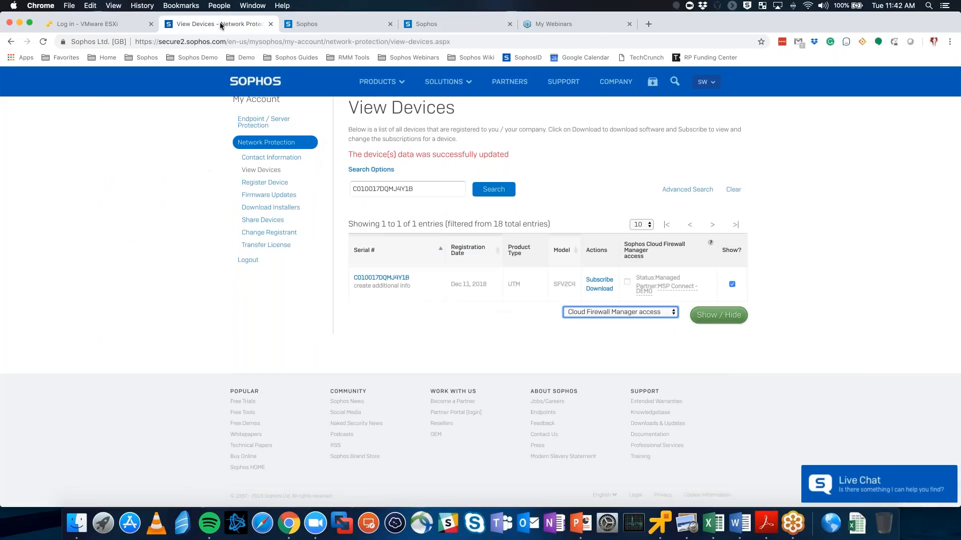
double_click(425, 187)
key(super+v)
key(Return)
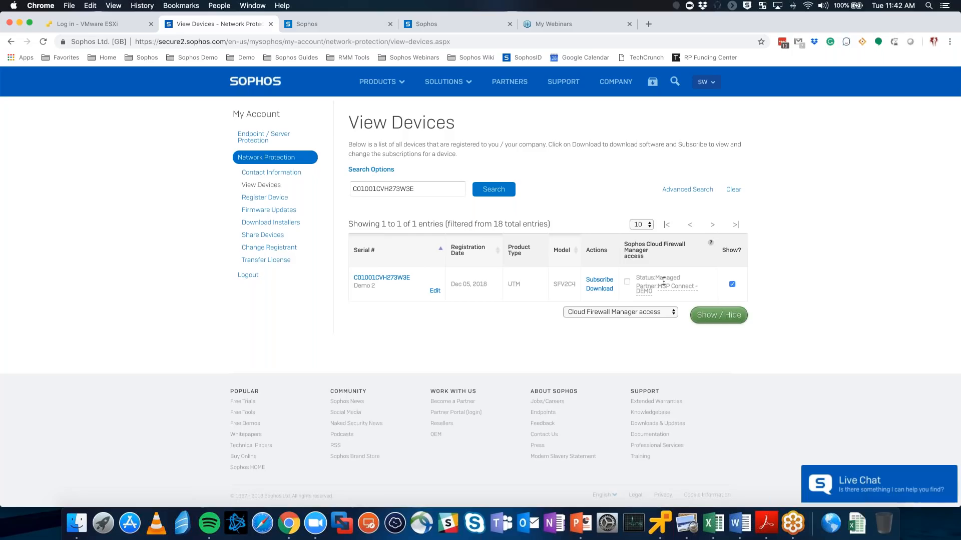
Sign out of the licensing portal and sign back in with the saved MSP account credentials.
click(704, 82)
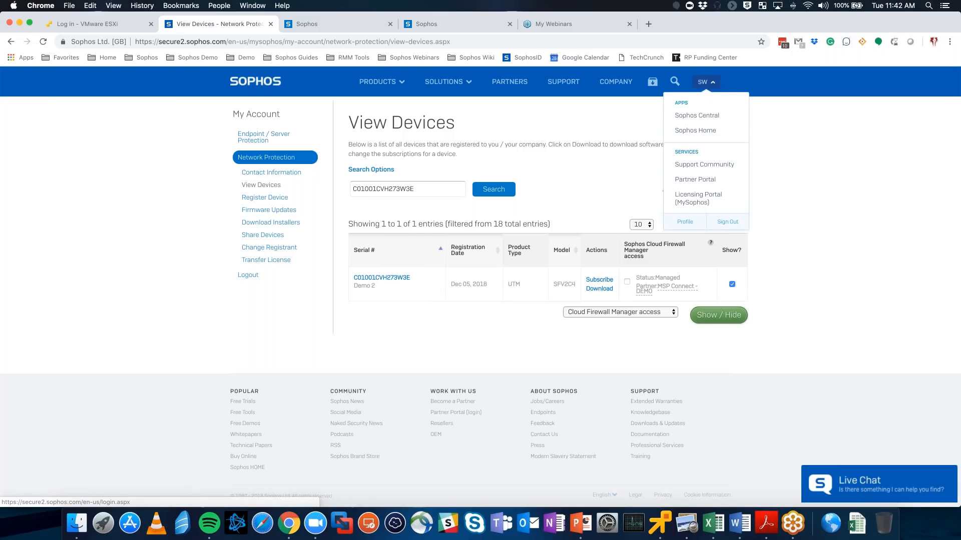
click(725, 223)
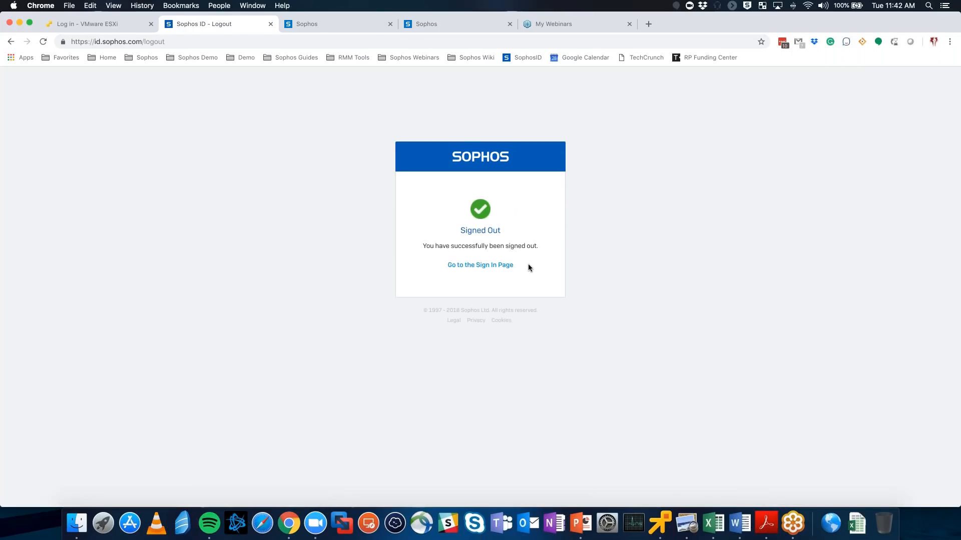
click(498, 270)
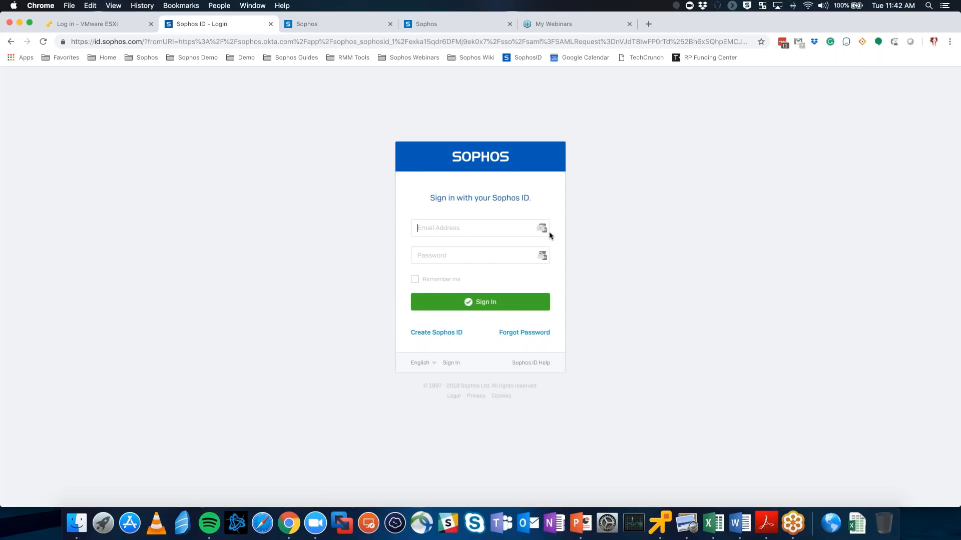
click(543, 228)
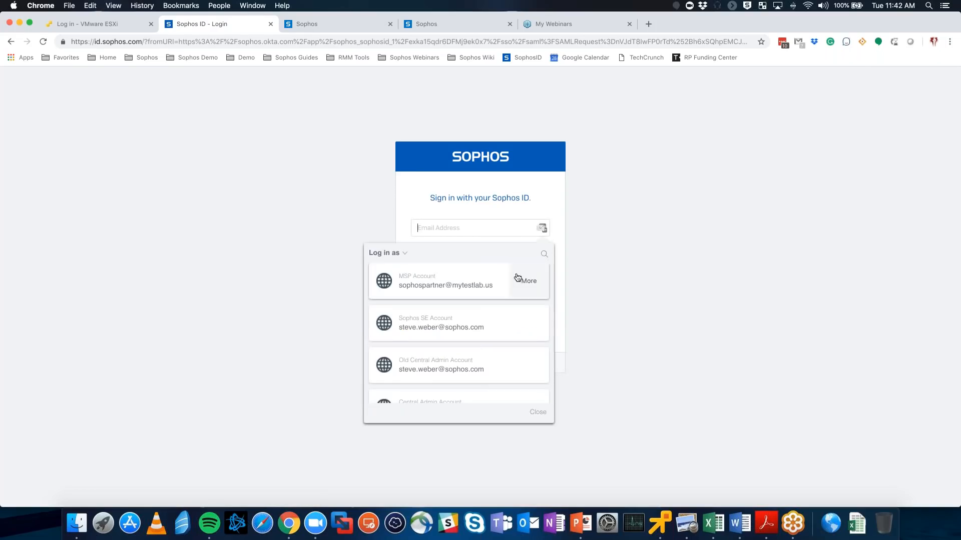
click(475, 284)
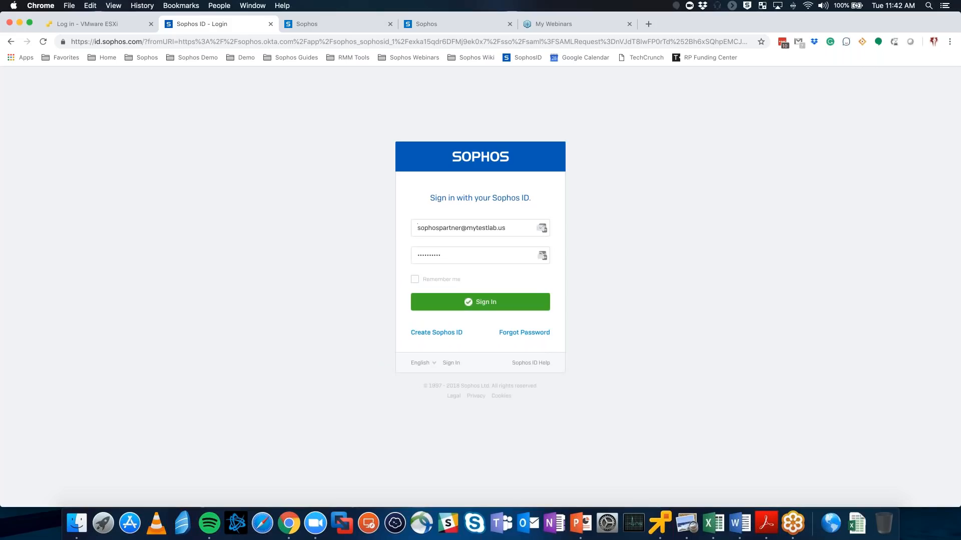
click(487, 301)
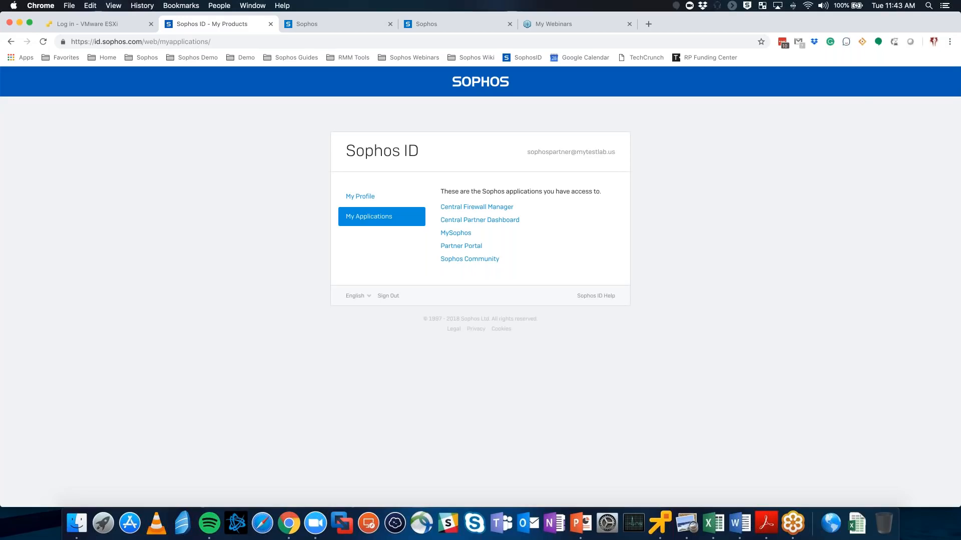
Open Central Partner Dashboard, pass the MFA security code check, and show the Firewalls list.
click(480, 220)
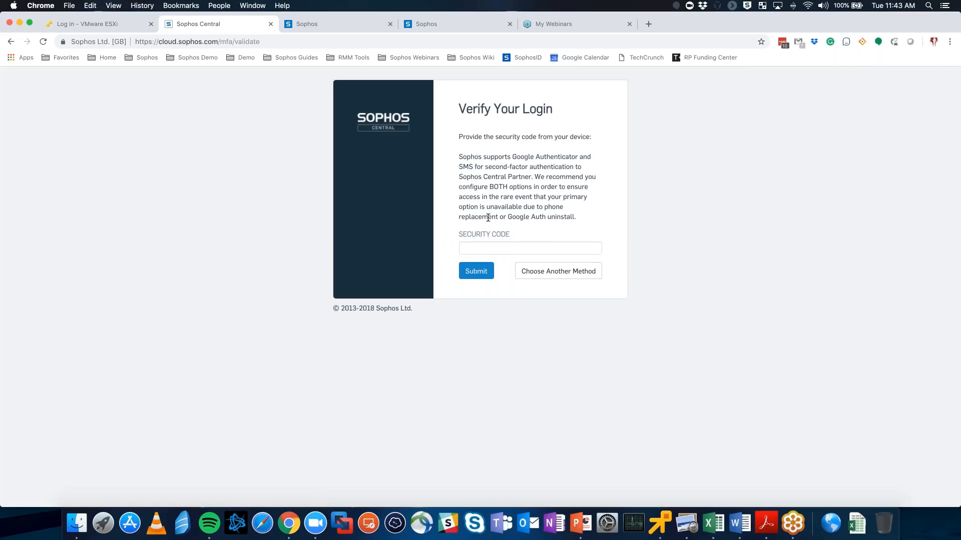
click(488, 251)
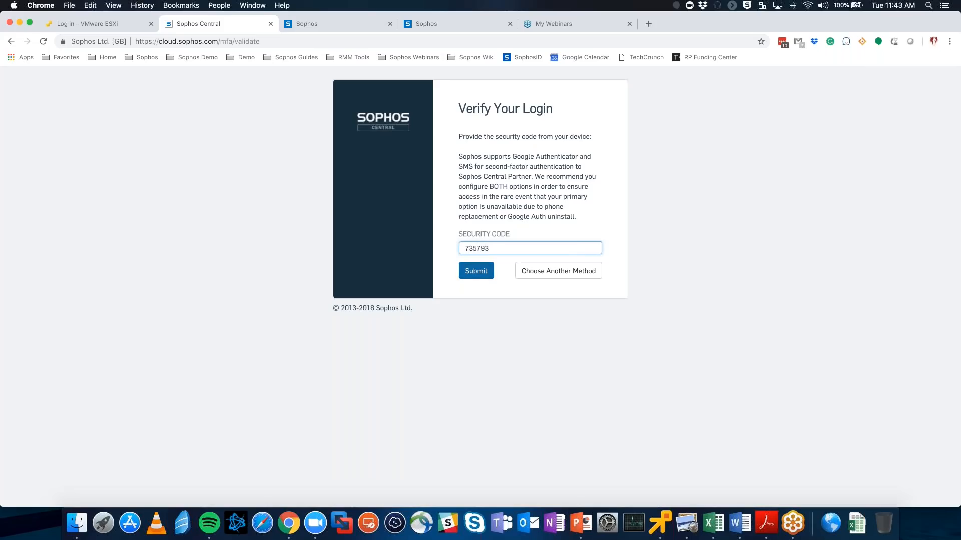
click(476, 271)
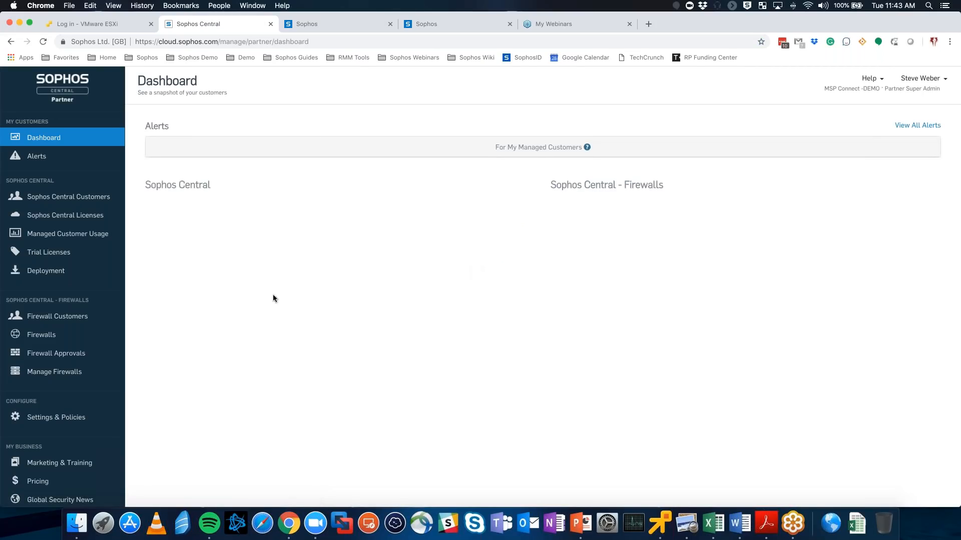
click(41, 338)
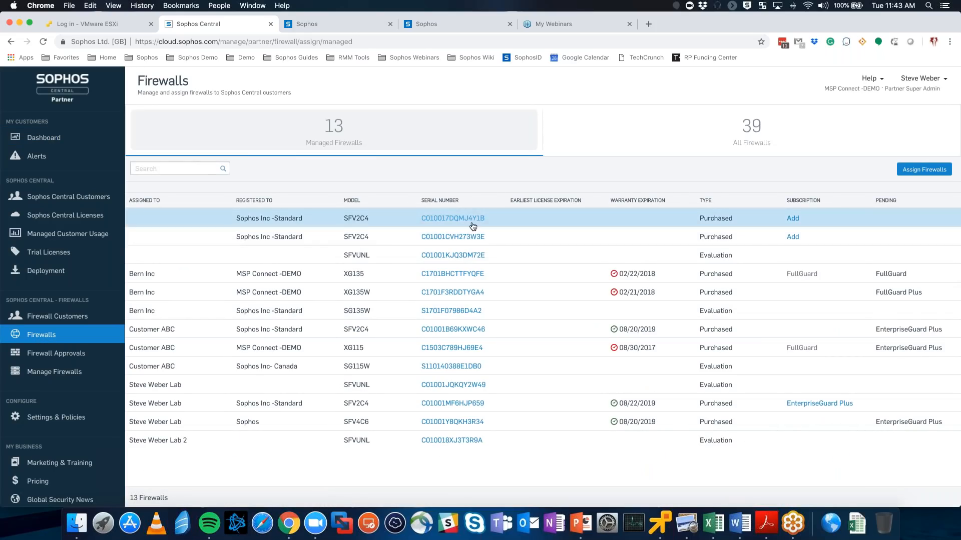
Request an EnterpriseGuard Plus subscription for firewall C010017DQMJ4Y1B.
click(793, 220)
click(284, 185)
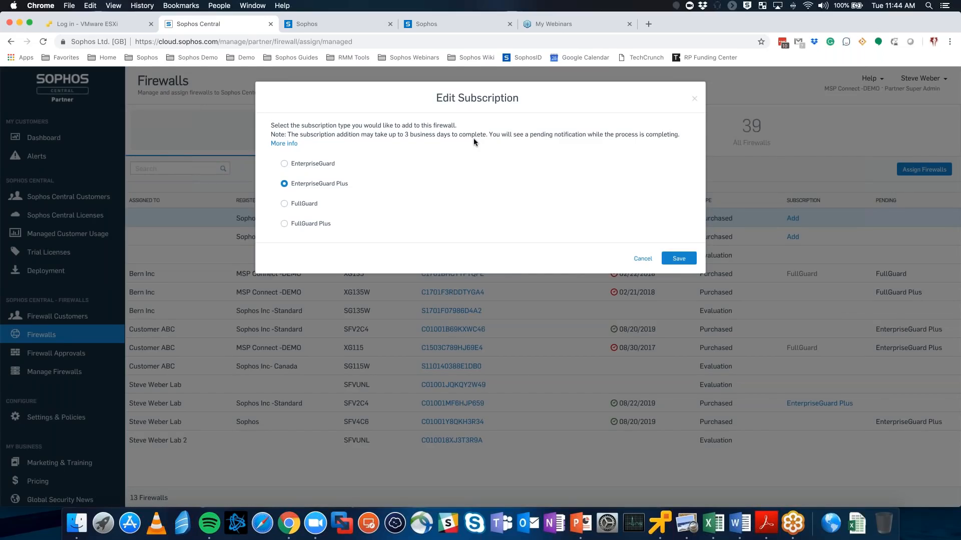
click(679, 258)
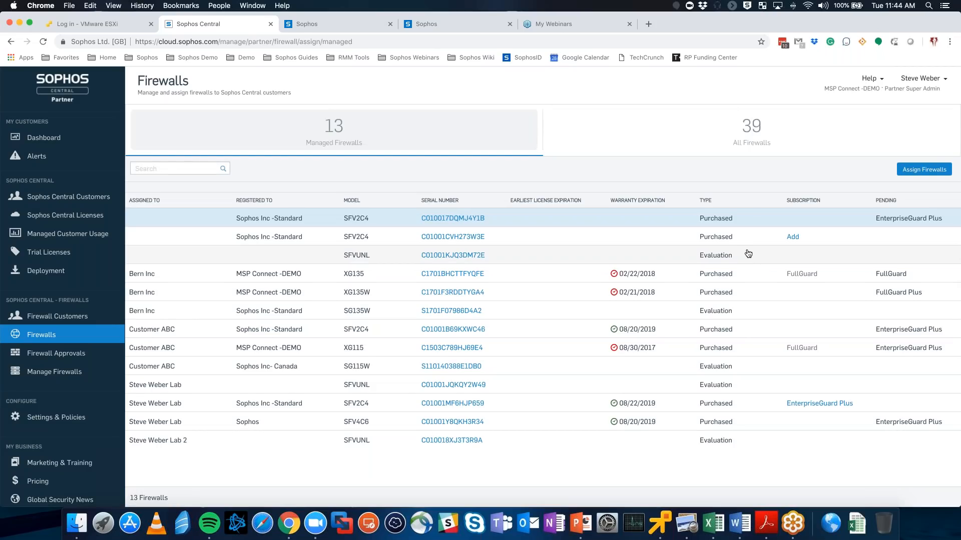
click(348, 26)
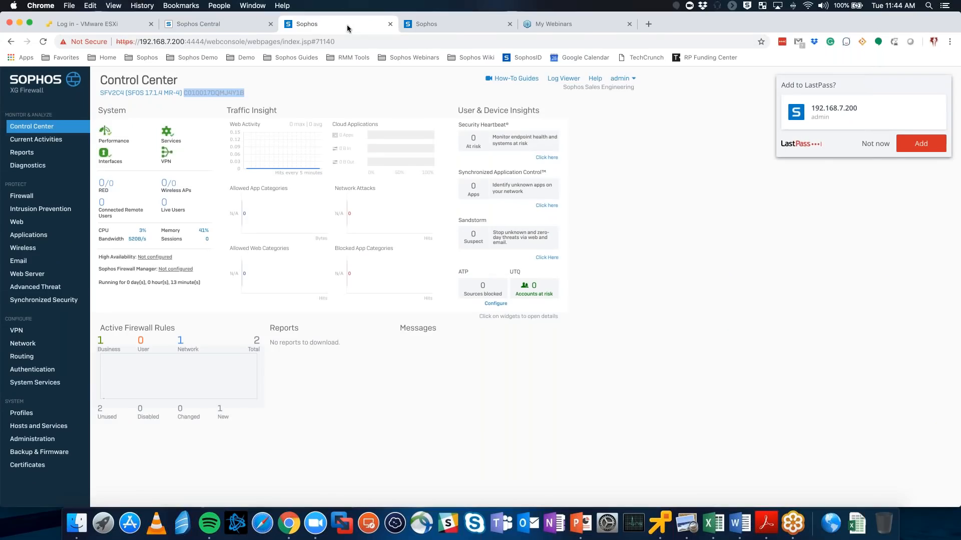
Review the XG firewall's Administration > Licensing module statuses, cancelling the Activate Subscription form.
click(47, 439)
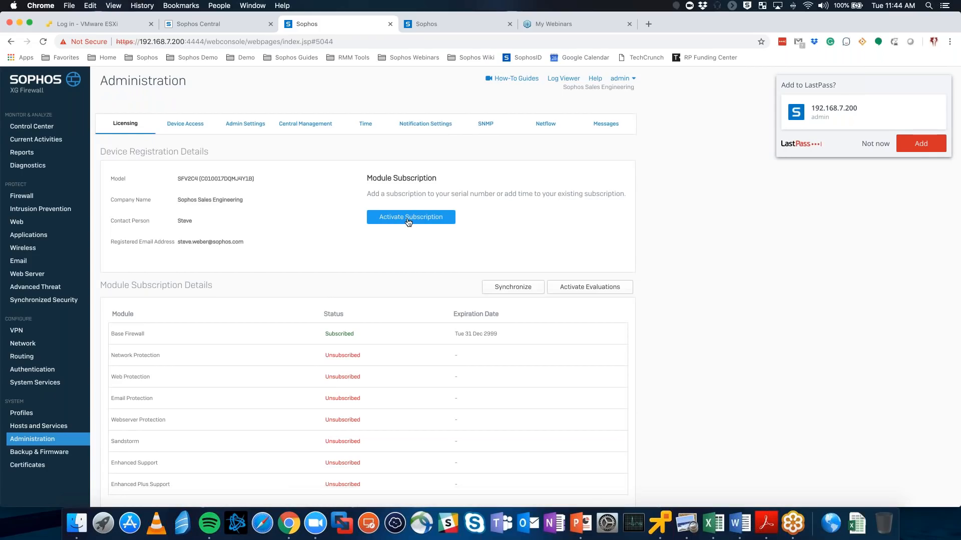
click(408, 221)
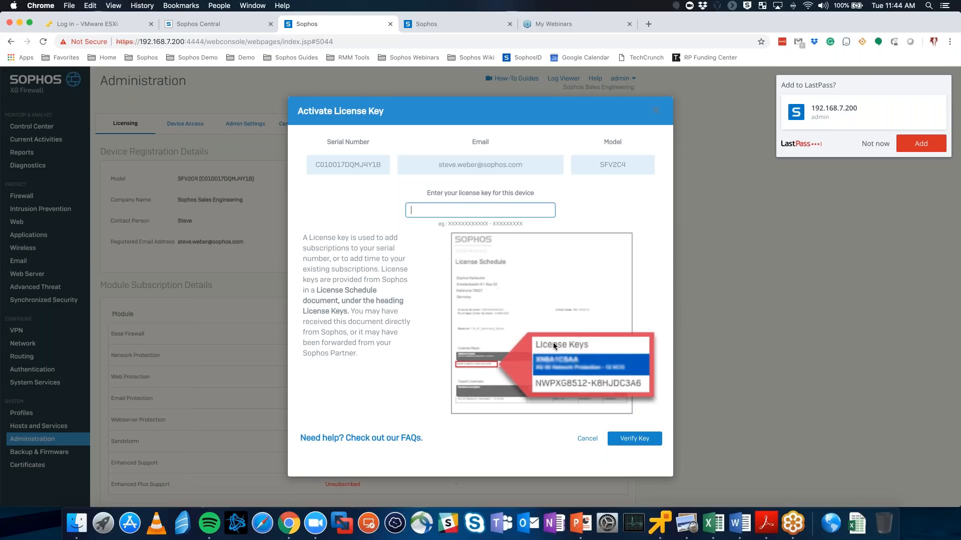
click(587, 439)
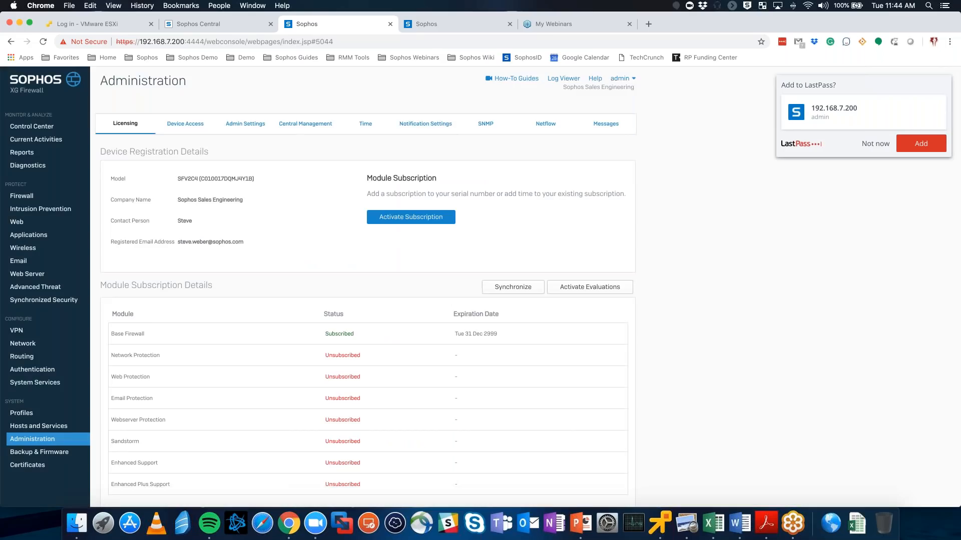
click(212, 26)
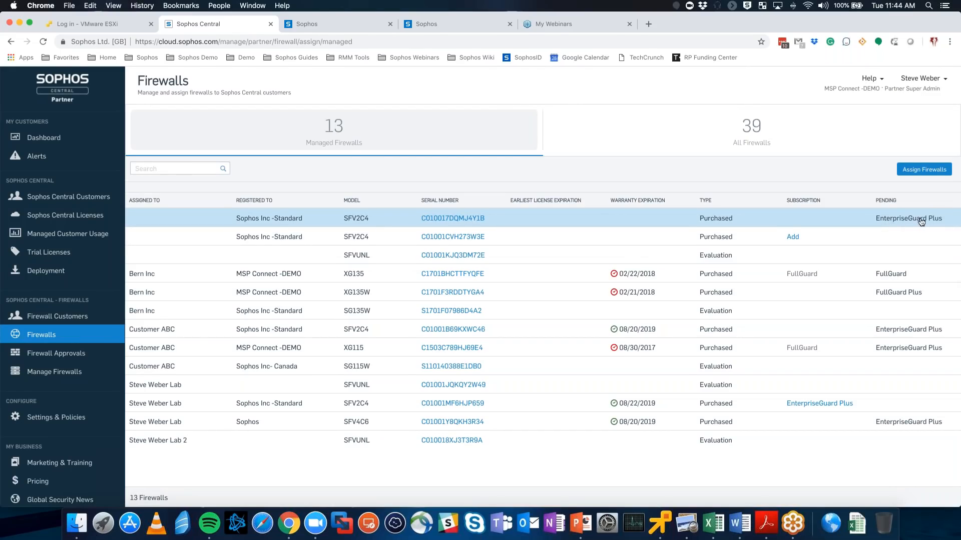
Request FullGuard Plus for firewall C01001CVH273W3E, then select firewall C010017DQMJ4Y1B's row.
click(791, 238)
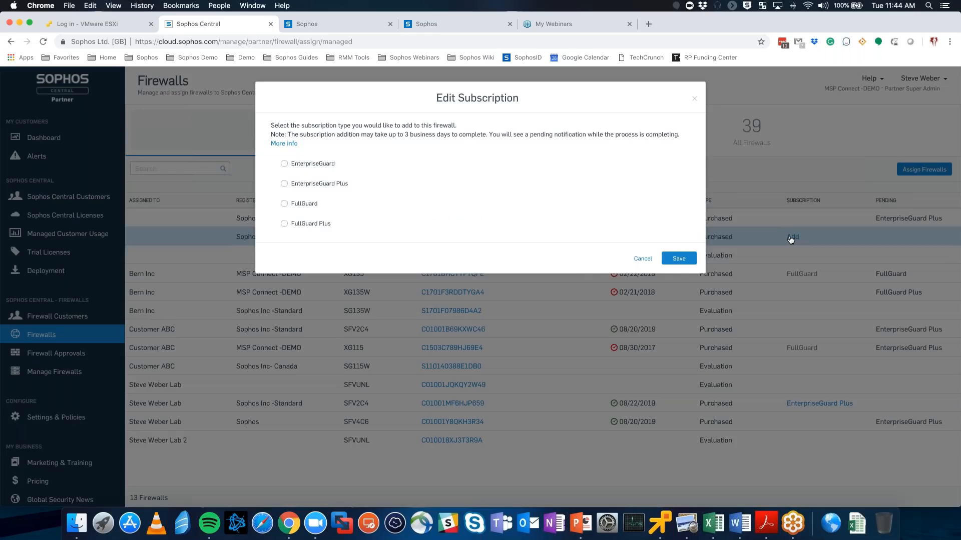
click(284, 224)
click(684, 258)
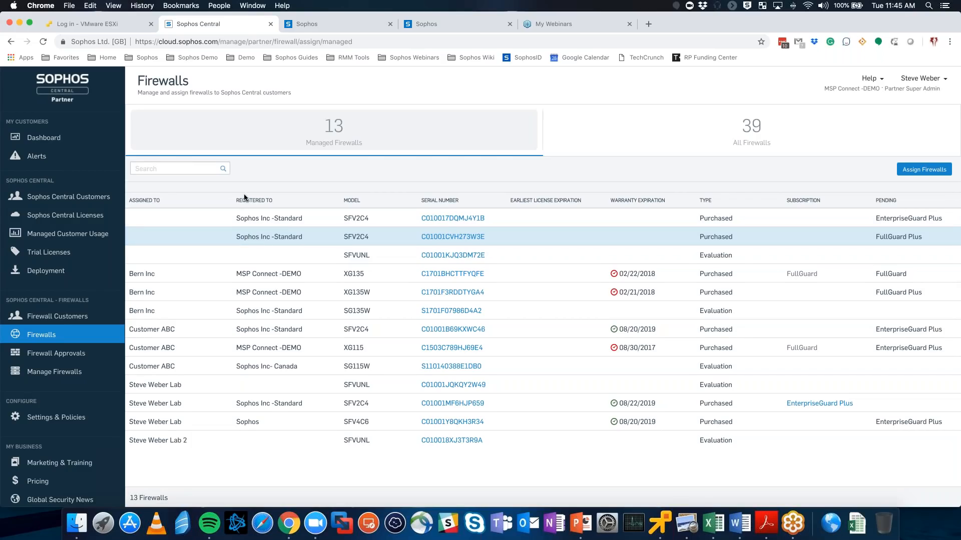
drag(238, 201, 273, 201)
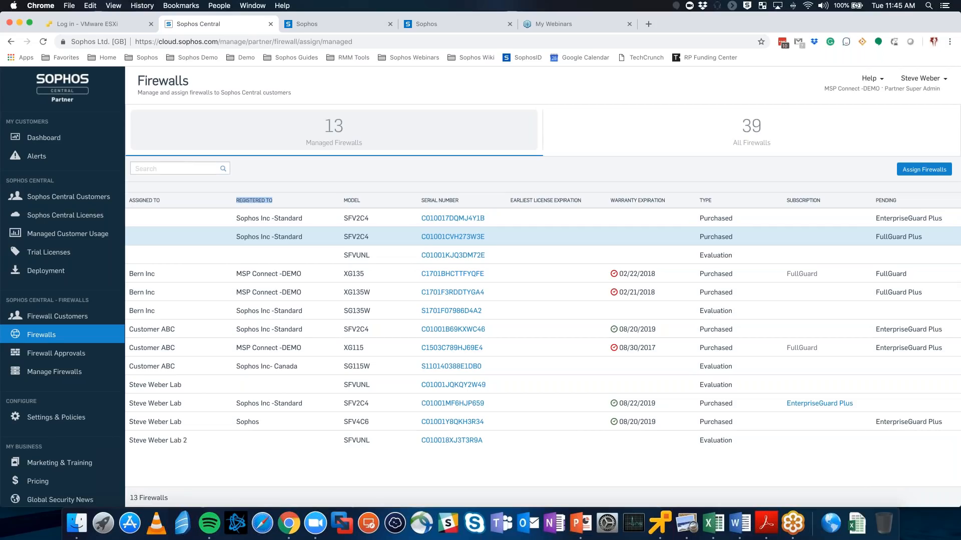
click(256, 220)
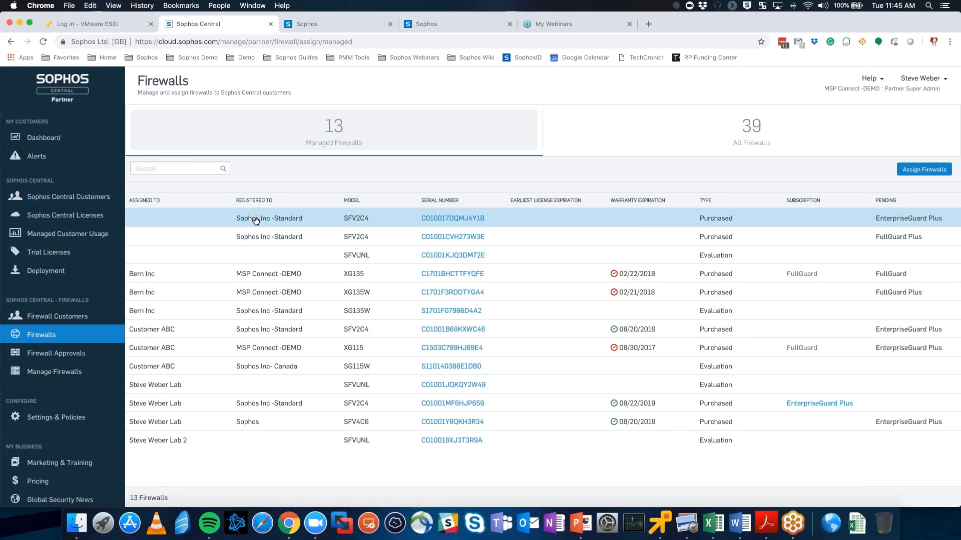
Set firewall C010017DQMJ4Y1B's Assigned To field to the main lab customer and save it.
click(434, 222)
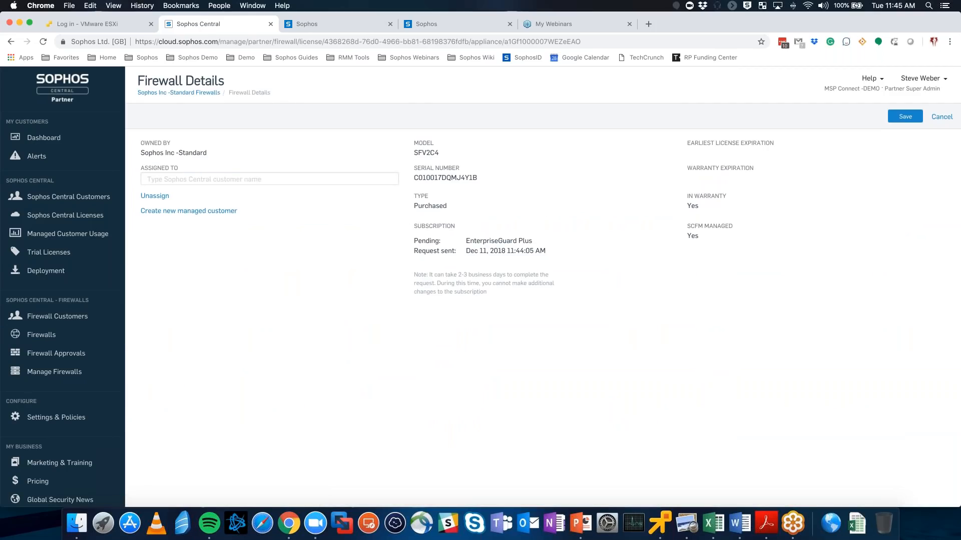
drag(142, 142, 171, 144)
click(186, 180)
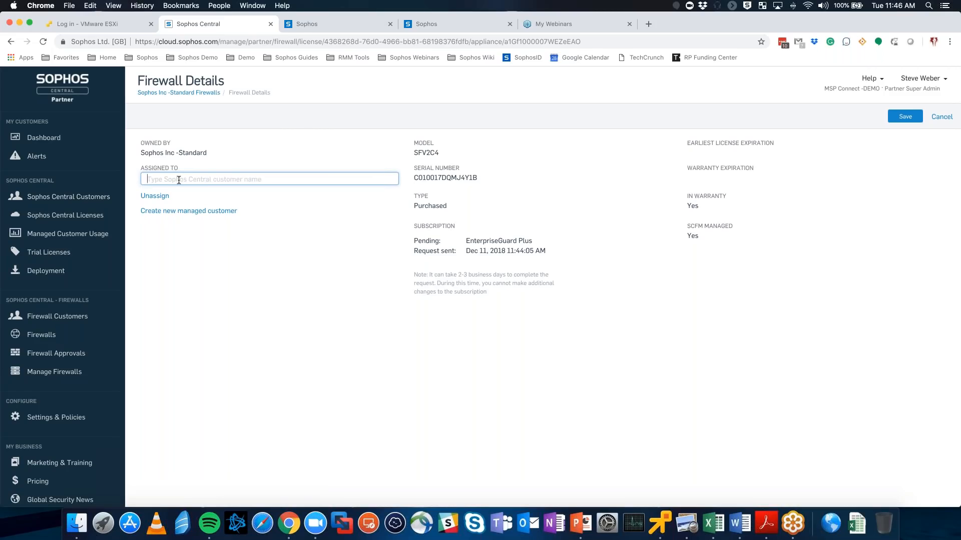
text(steve)
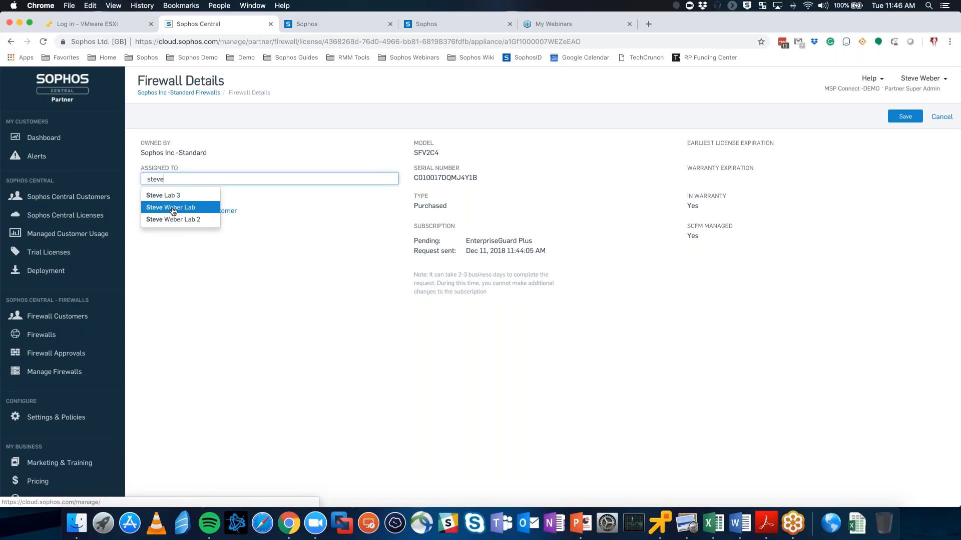
click(171, 209)
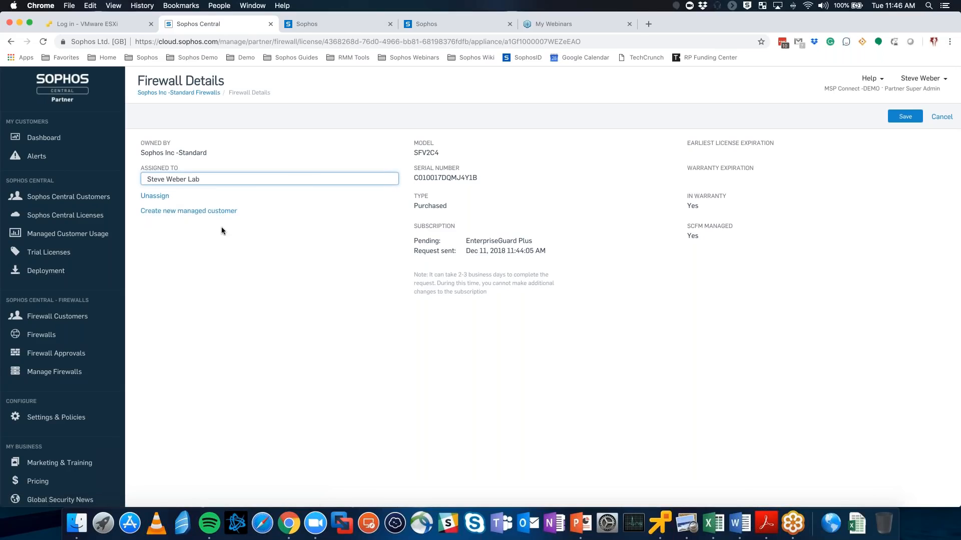
click(904, 117)
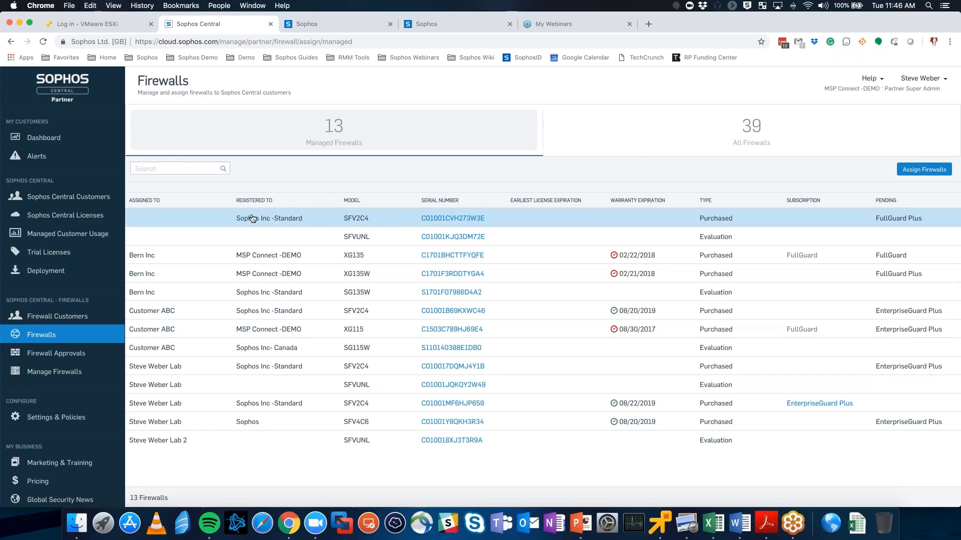
Assign firewall C01001CVH273W3E to the third lab customer and save.
click(438, 218)
click(199, 179)
text(steve)
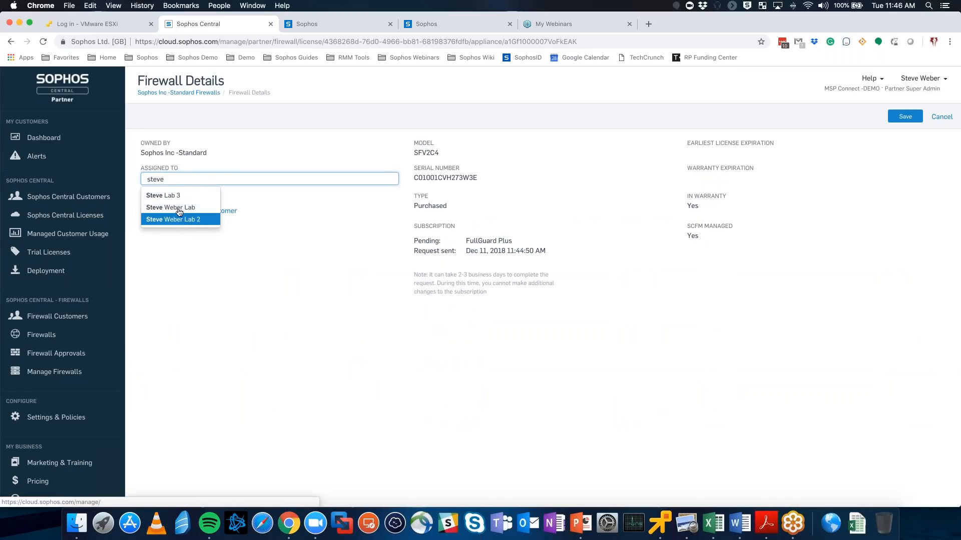
click(170, 195)
click(904, 116)
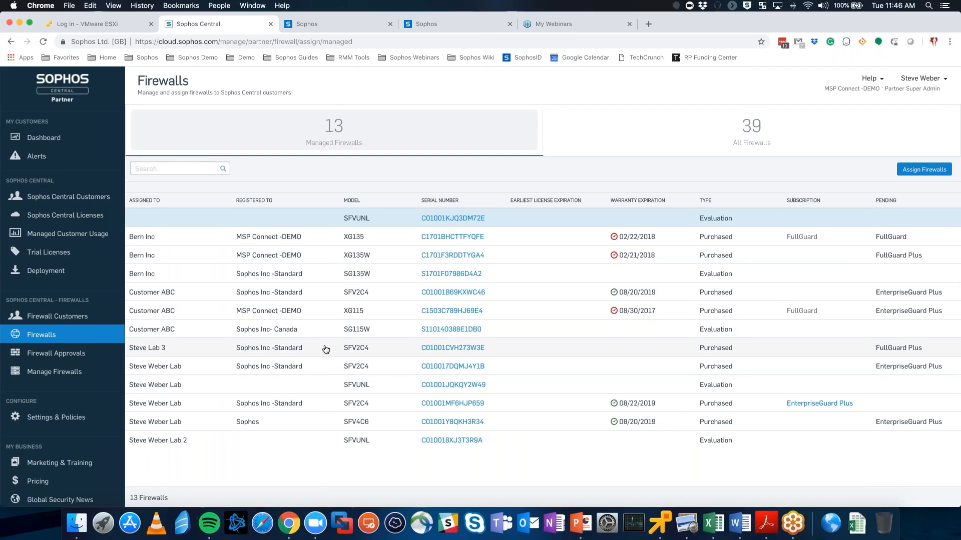
Reopen the SFV2C4 firewall's details and start replacing its assigned customer.
click(433, 348)
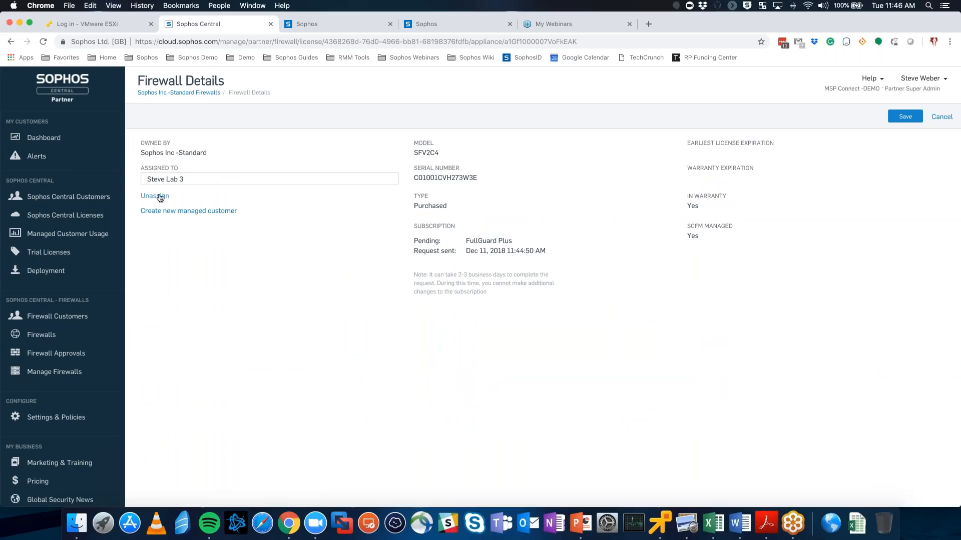
click(210, 178)
text(steve)
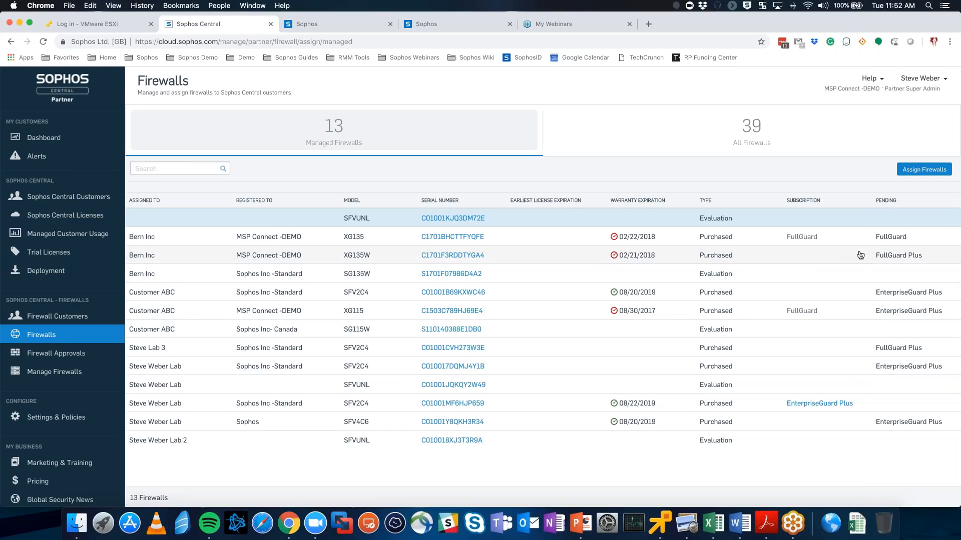
click(813, 406)
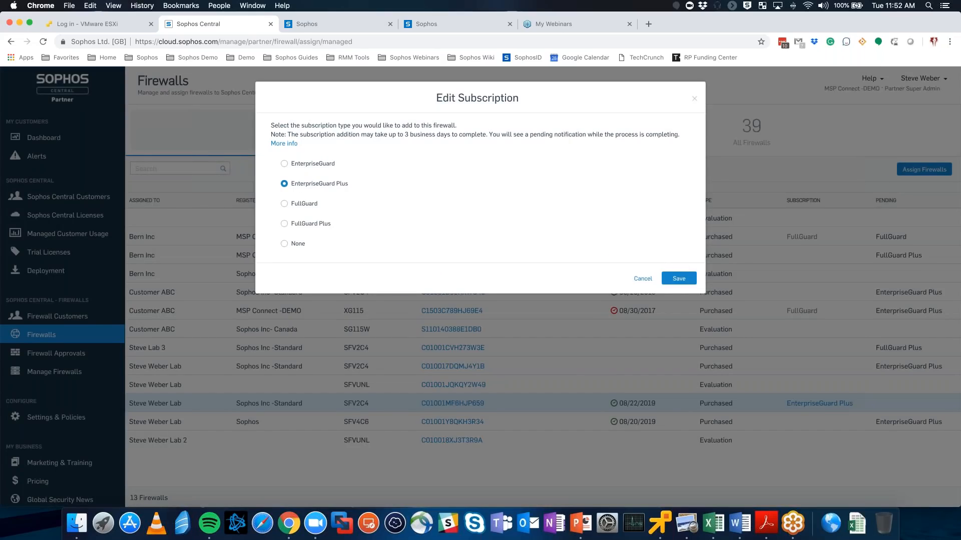
click(284, 244)
click(643, 278)
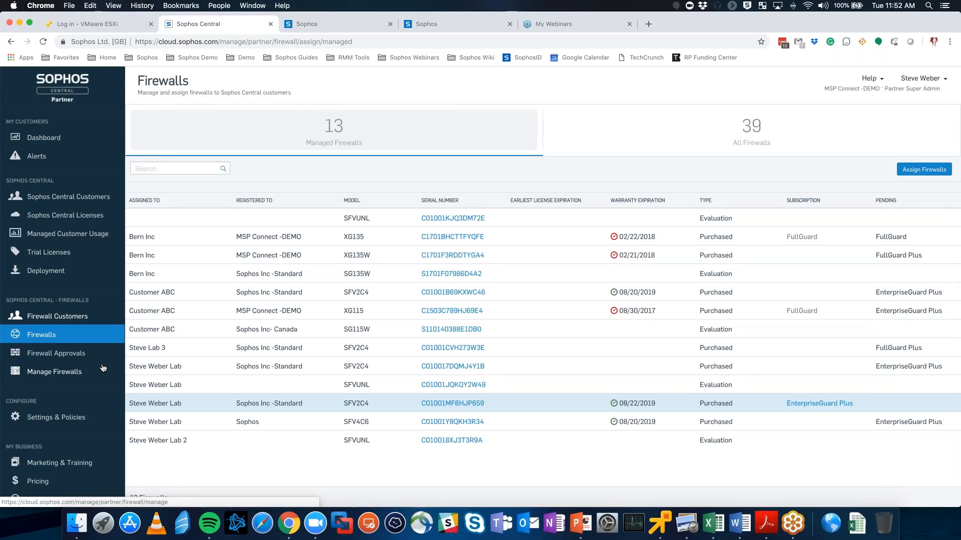
Load the Sophos Firewall Manager bookmark in a new tab, proceeding past the 192.168.7.254 certificate warning.
click(647, 24)
click(140, 57)
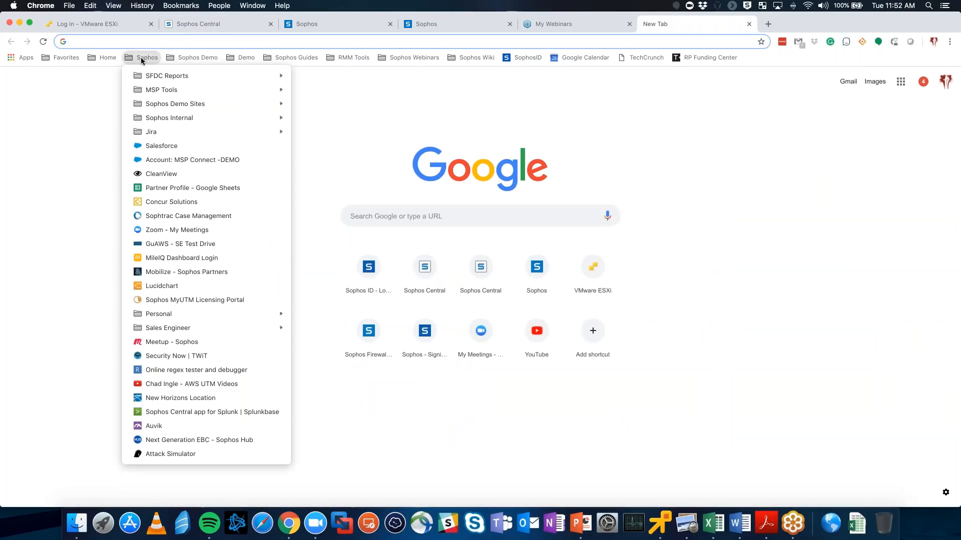
mouse_move(150, 117)
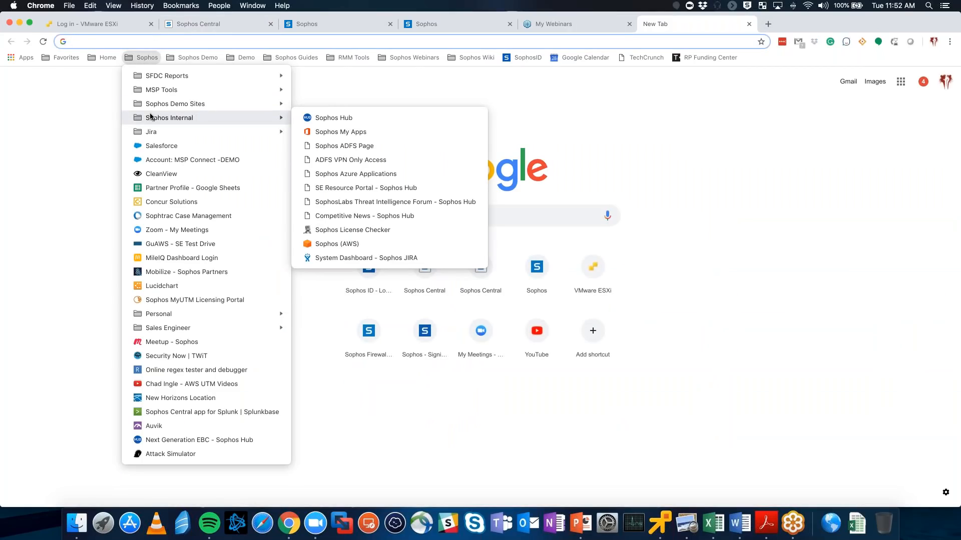
mouse_move(107, 57)
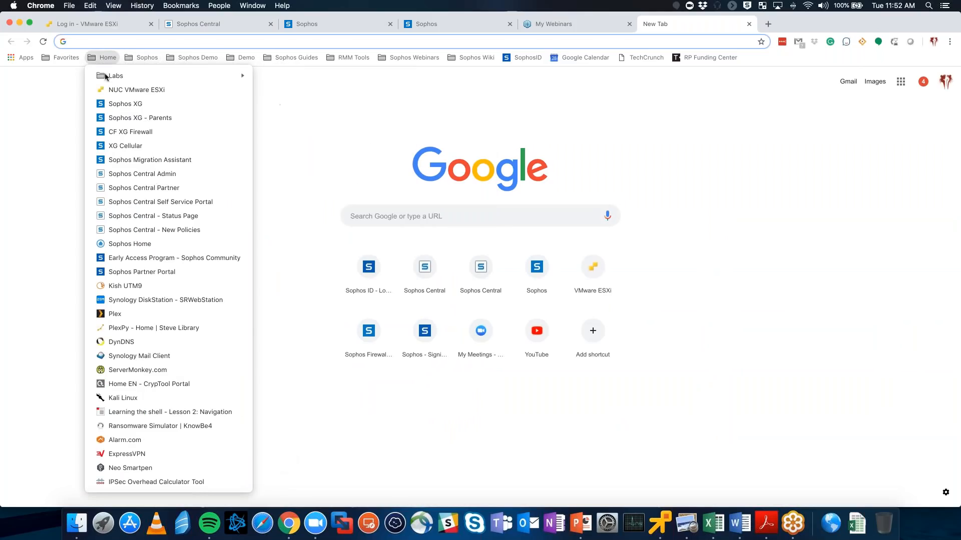
mouse_move(178, 76)
click(311, 99)
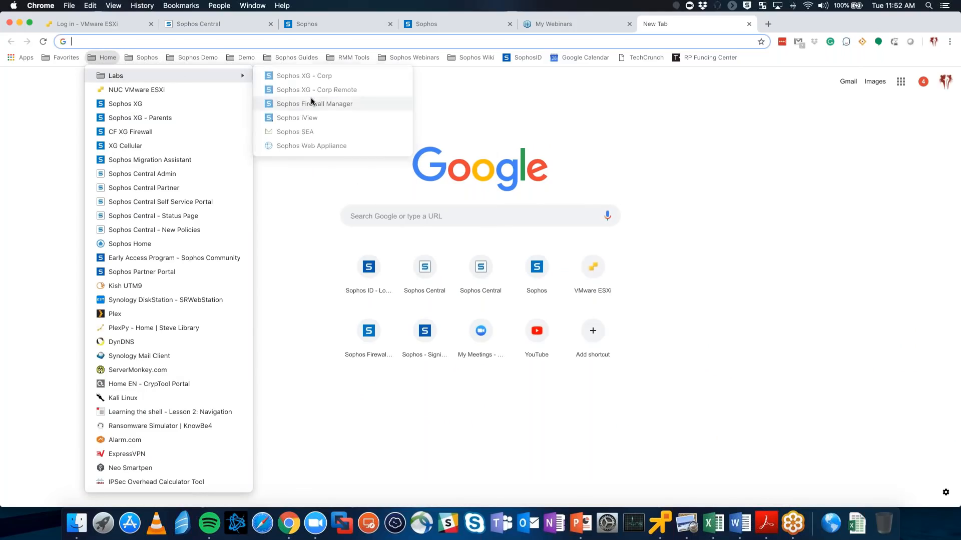
click(355, 327)
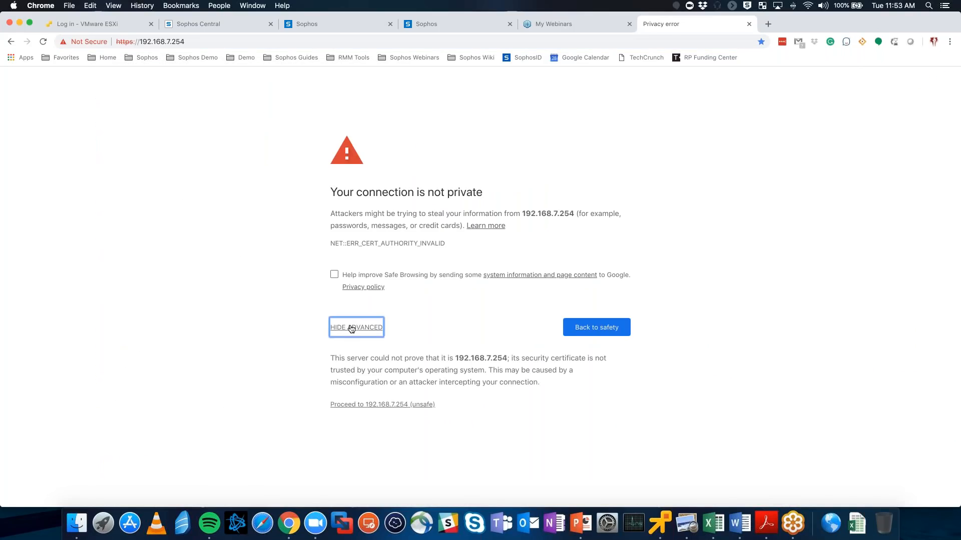
click(364, 405)
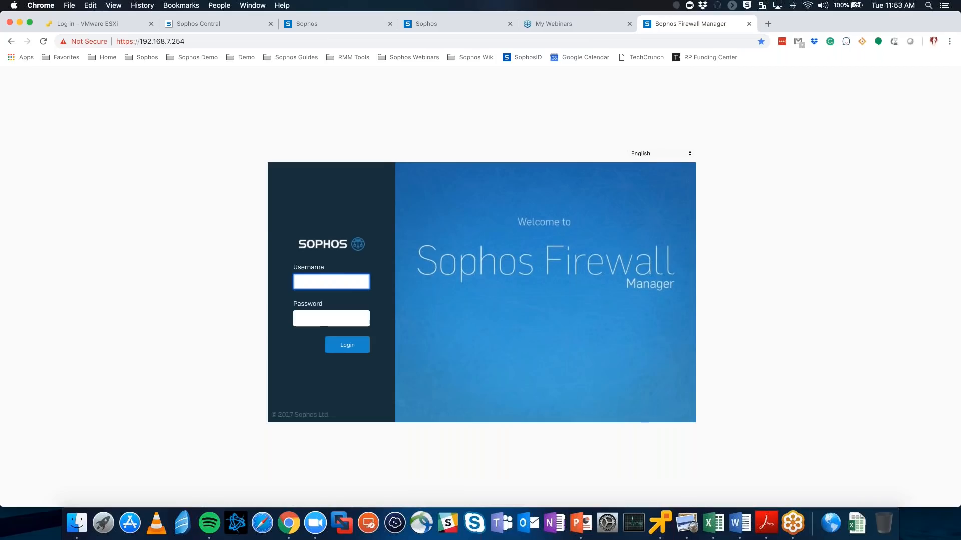
Log into Sophos Firewall Manager as admin with the account password.
text(admin)
key(Tab)
text(••••••••)
key(Return)
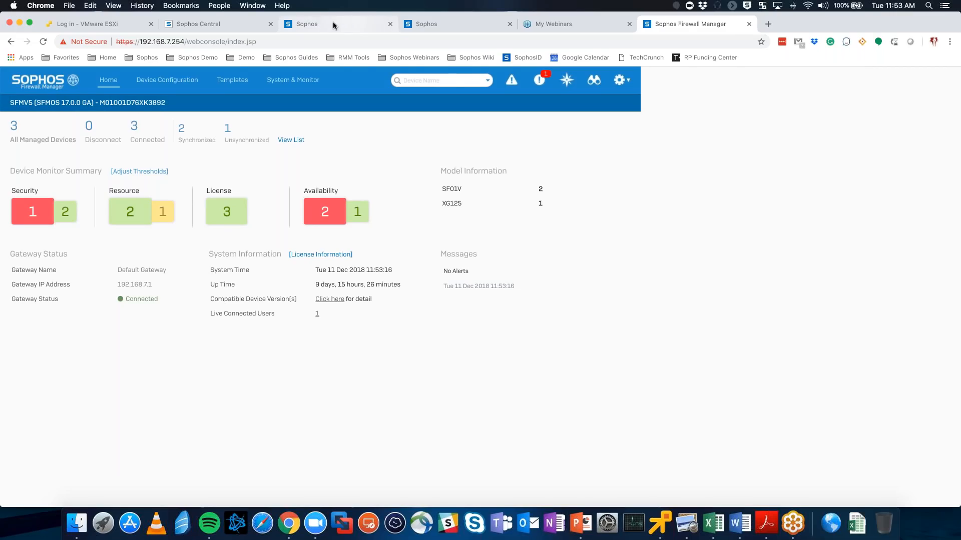
Turn on the Central Management toggle under Administration in the XG Firewall console.
click(425, 27)
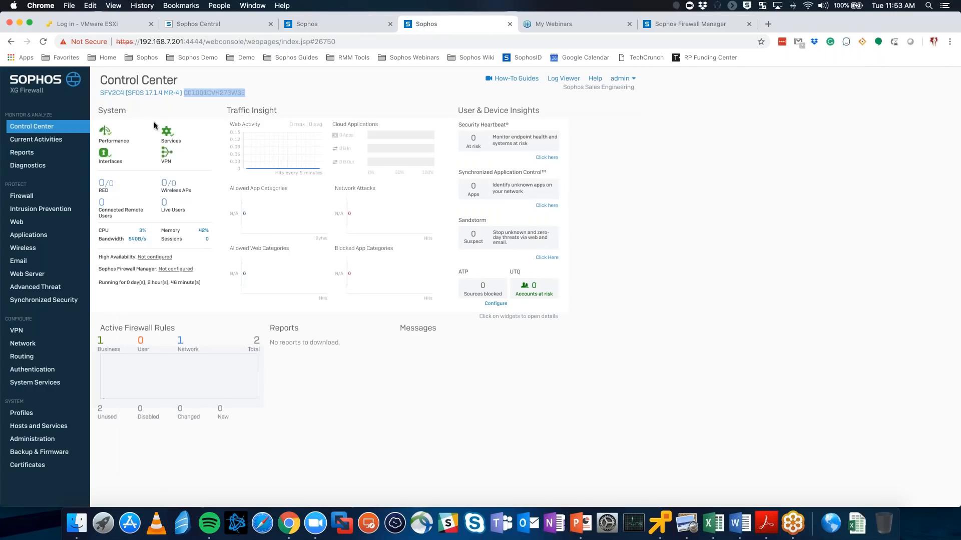
click(38, 440)
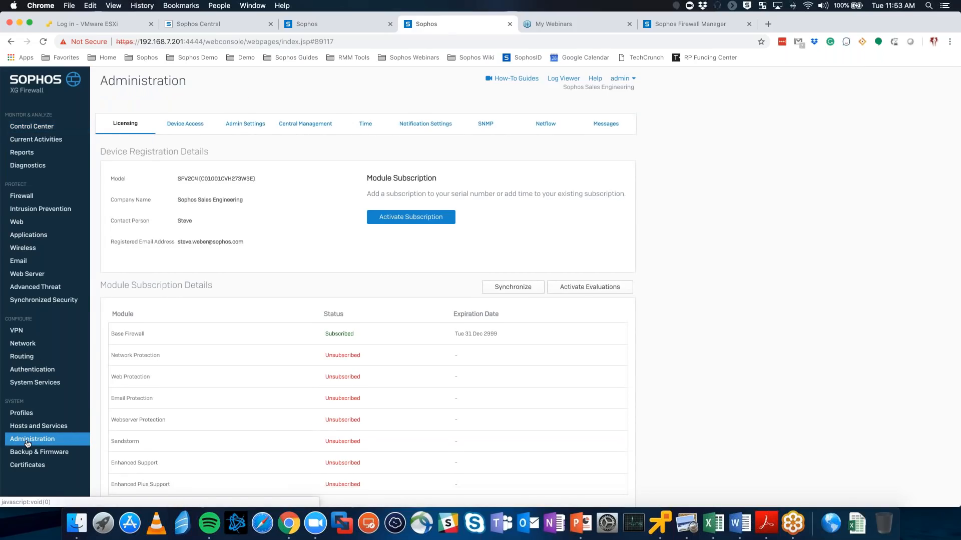
click(310, 126)
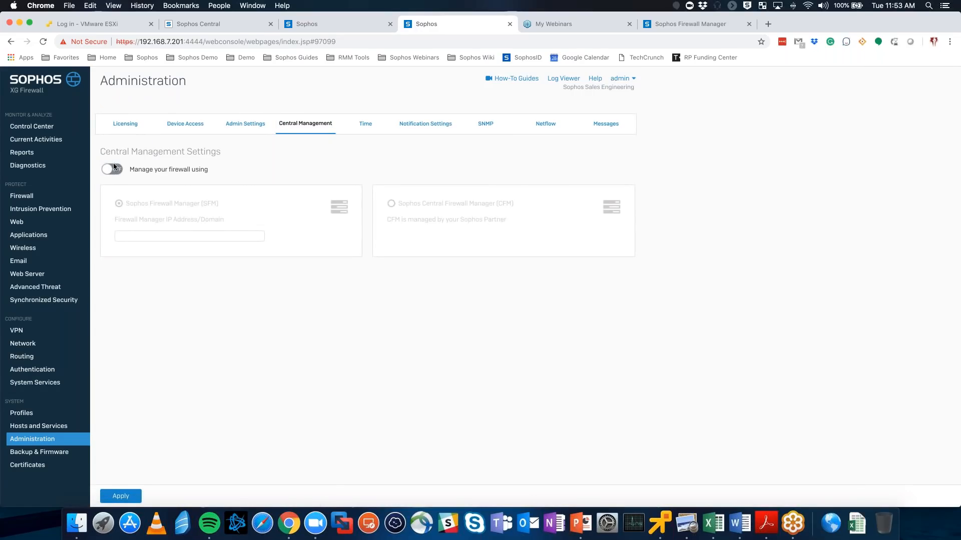
click(114, 169)
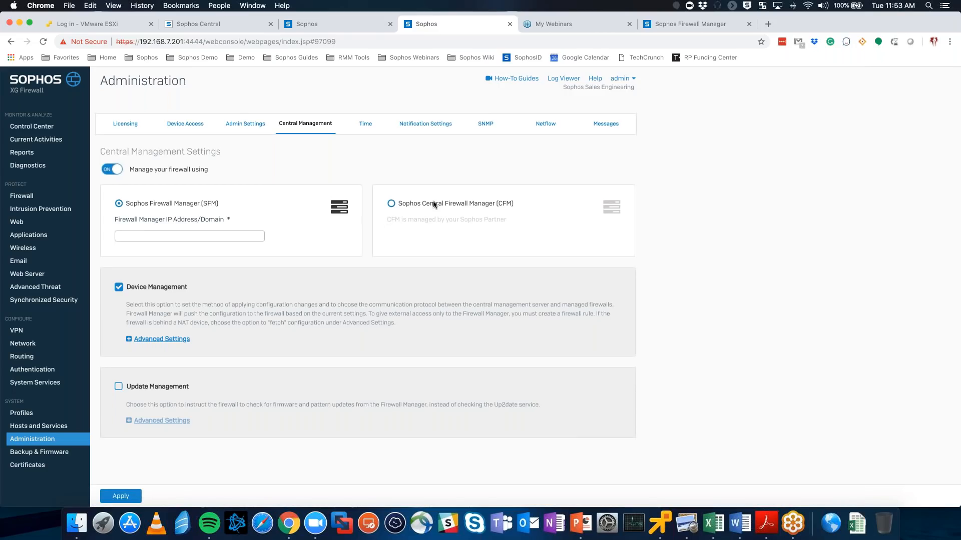
Enter Firewall Manager address 192.168.7.254 and set Advanced Settings to Device will fetch.
click(204, 236)
click(686, 26)
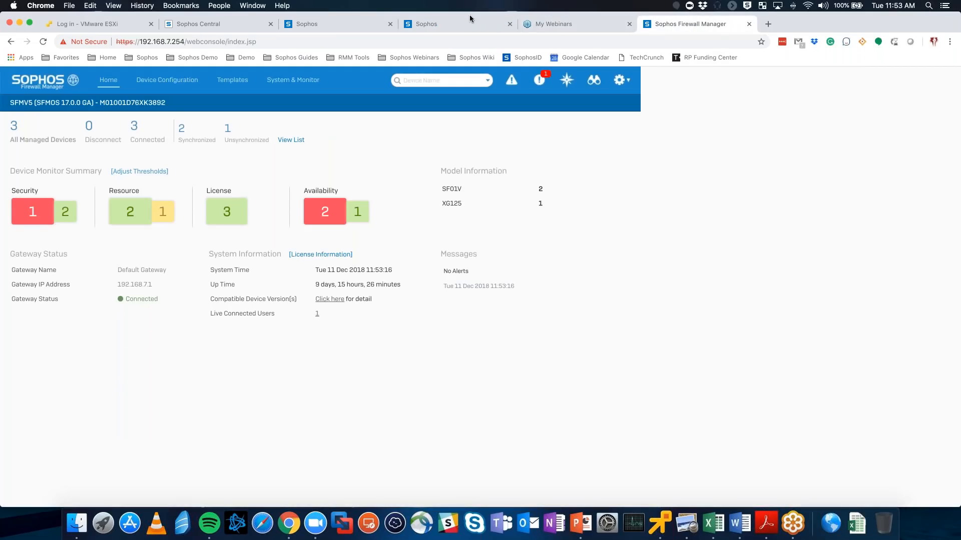
click(448, 23)
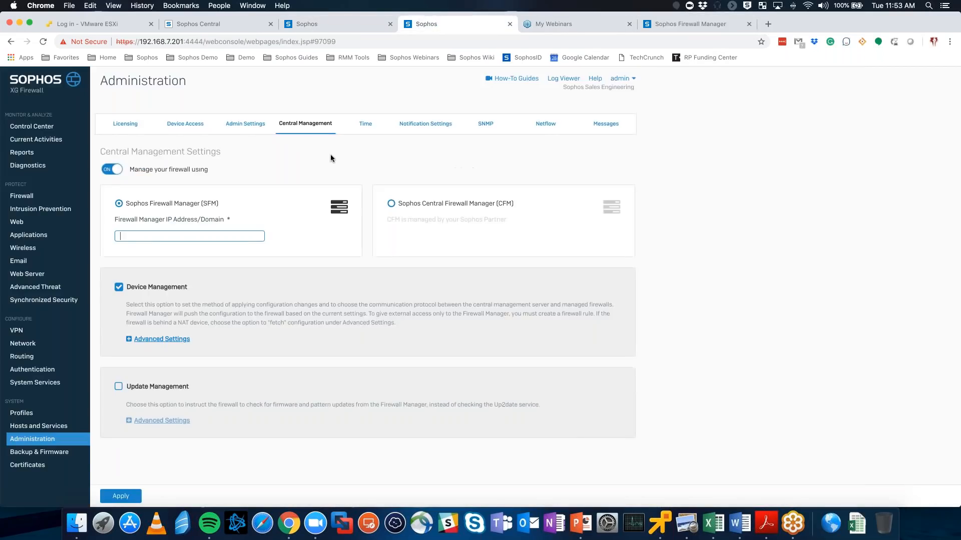
text(192.168.7.254)
click(128, 340)
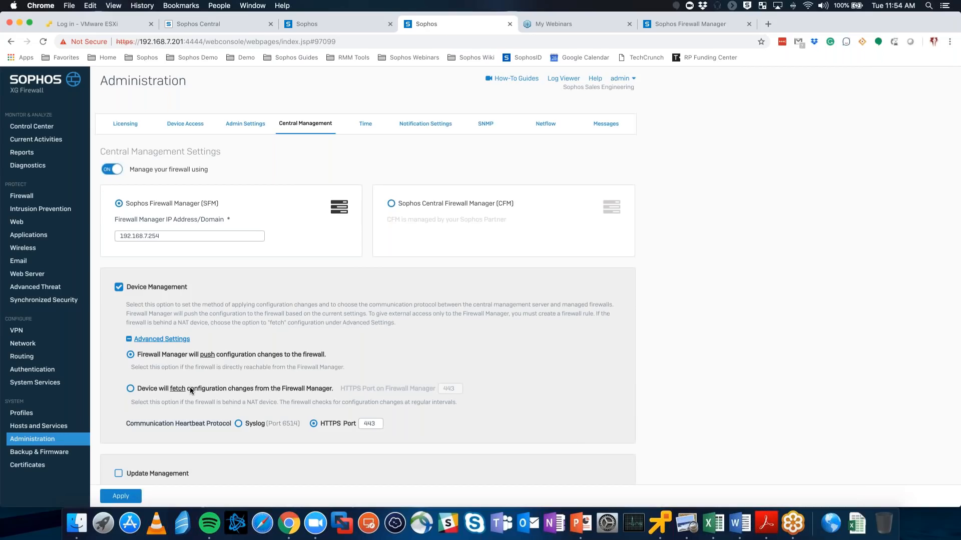
click(130, 390)
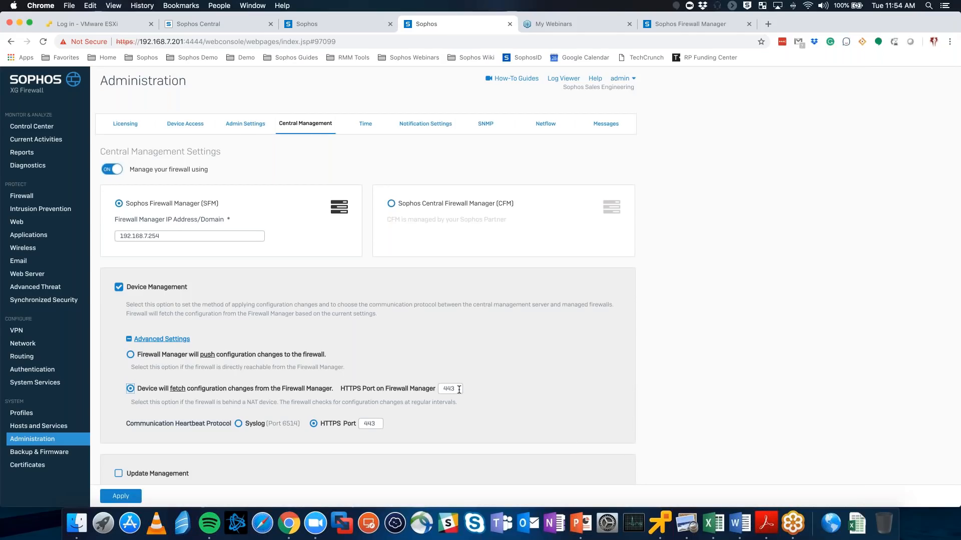
Leave Update Management off and apply the Central Management settings, confirming the notice.
scroll(259, 431, down, 3)
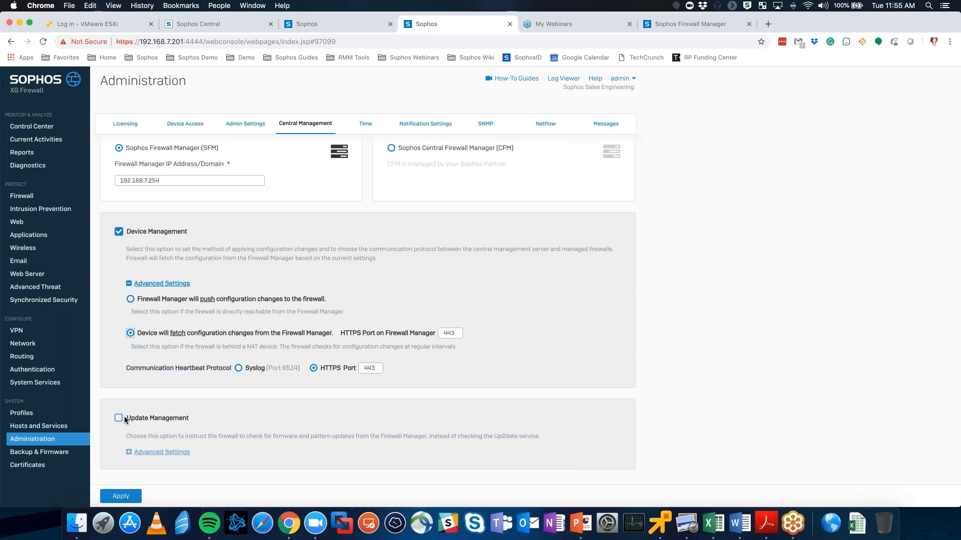
click(118, 418)
click(129, 453)
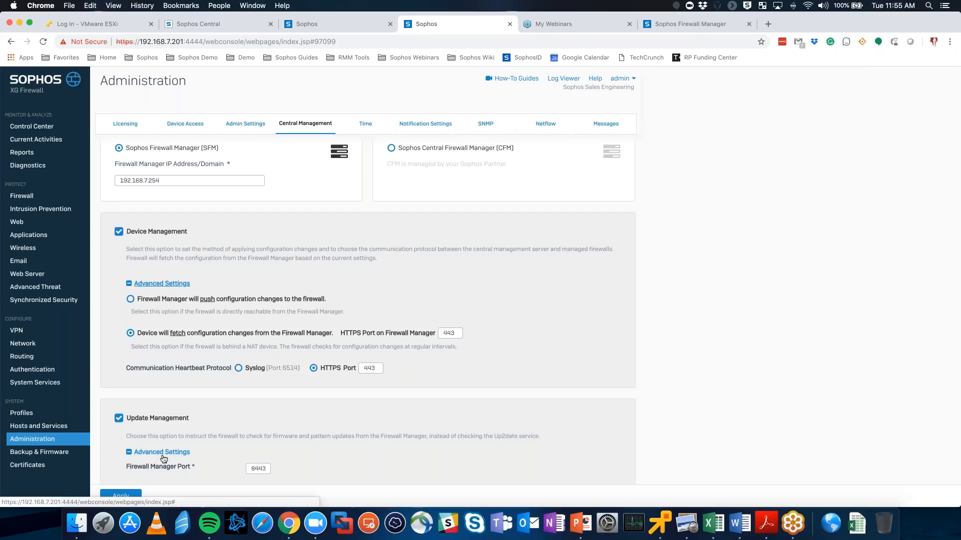
click(118, 418)
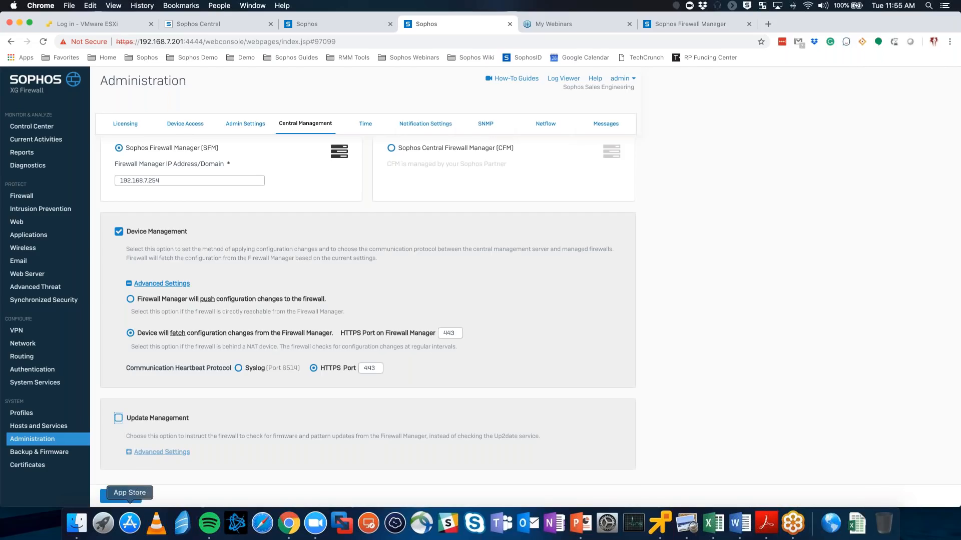
click(129, 498)
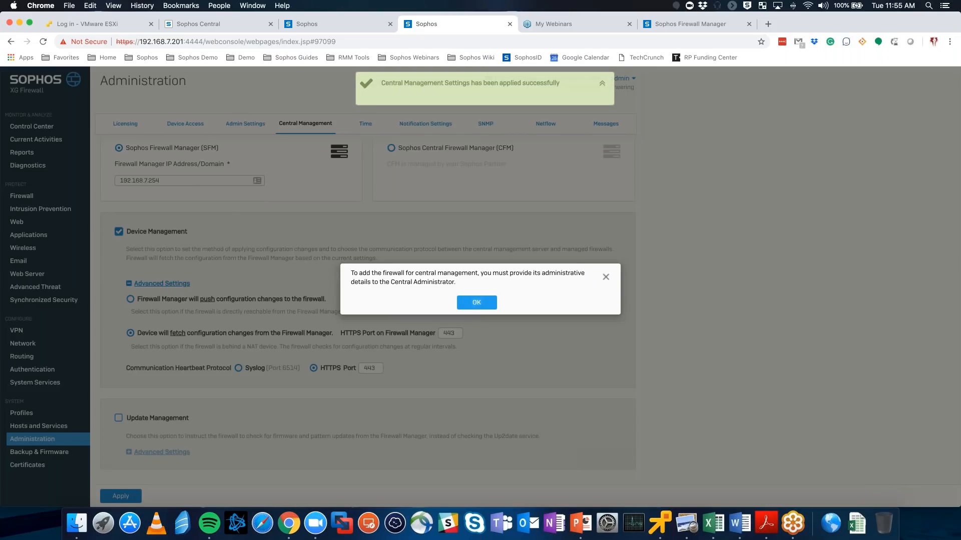
click(475, 303)
Refresh the Firewall Manager dashboard and close the discovered devices list.
click(675, 29)
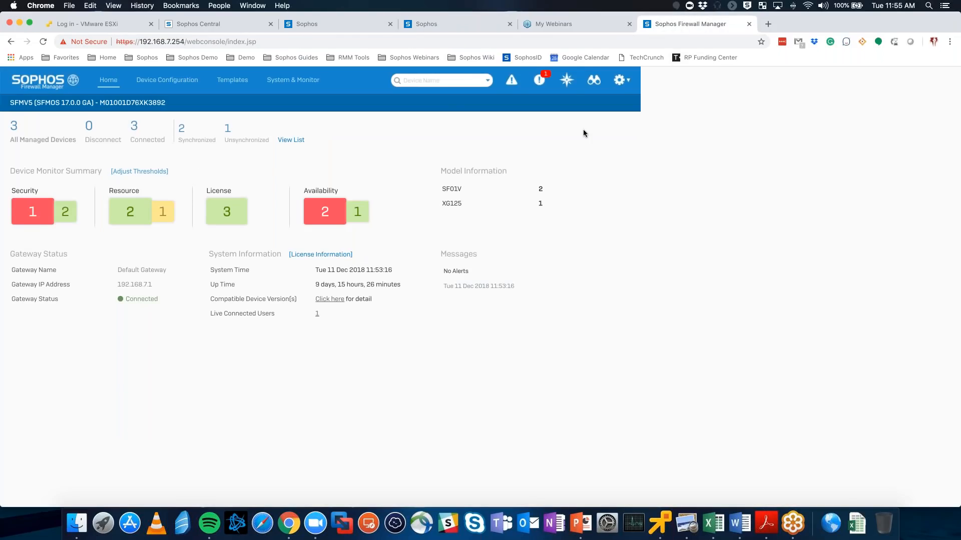
click(43, 45)
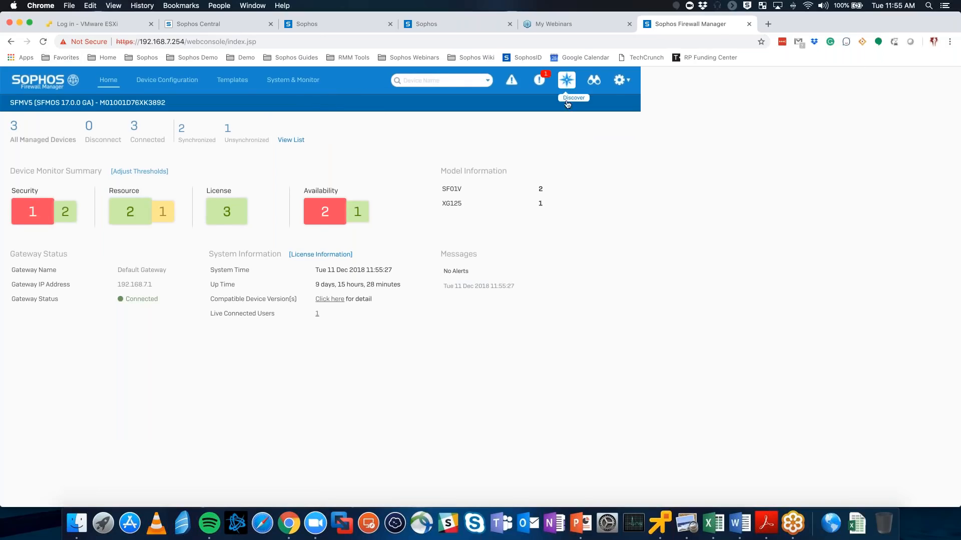
mouse_move(566, 86)
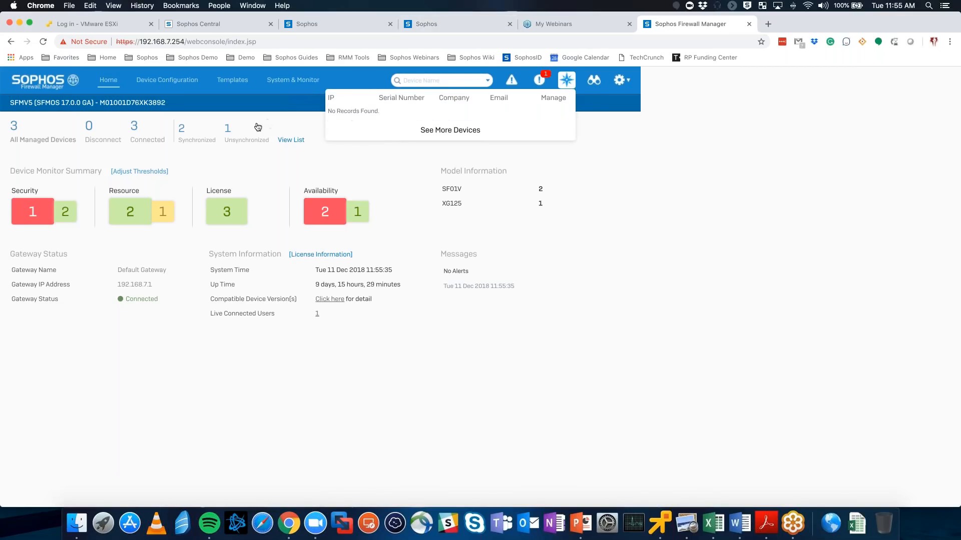
click(44, 43)
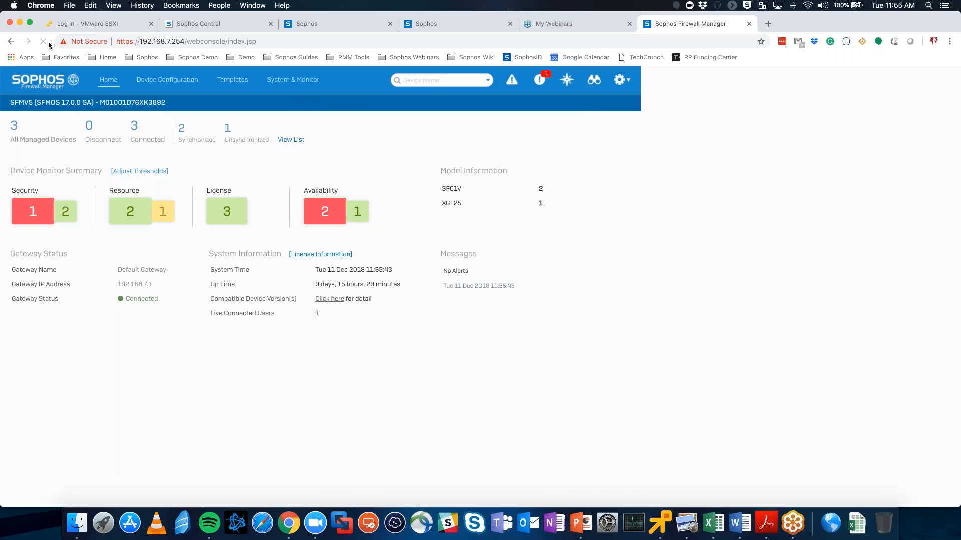
mouse_move(566, 84)
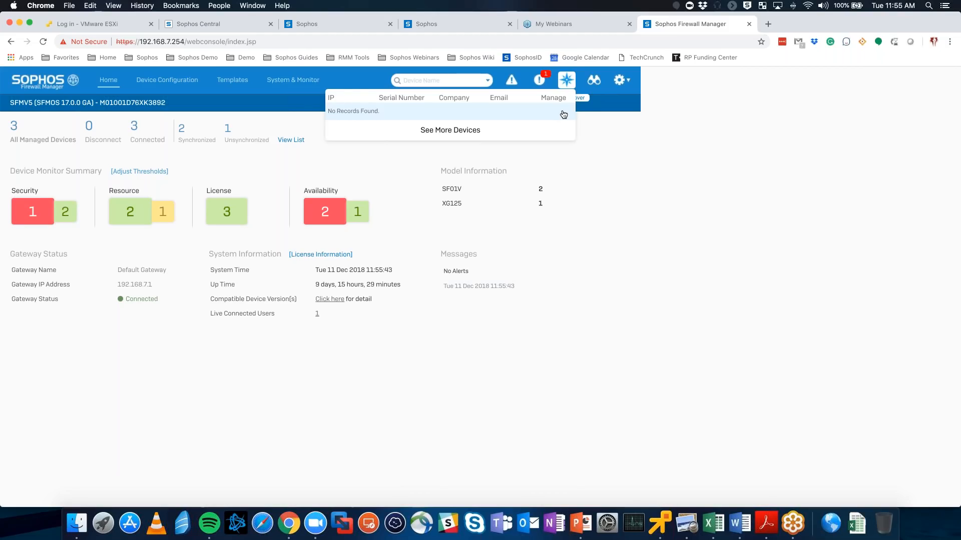
click(302, 169)
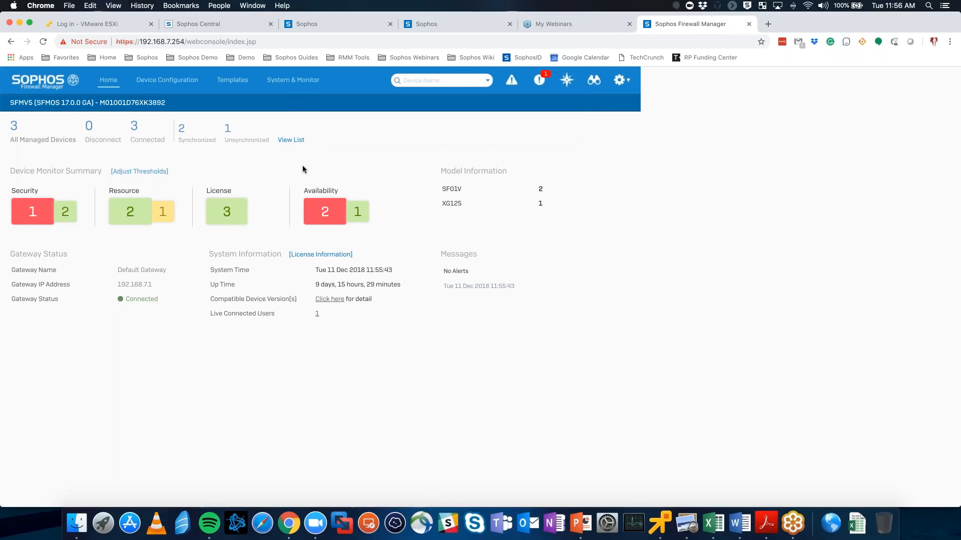
View the template configuration summary and the System & Monitor dashboard, then return to Central Partner.
click(165, 80)
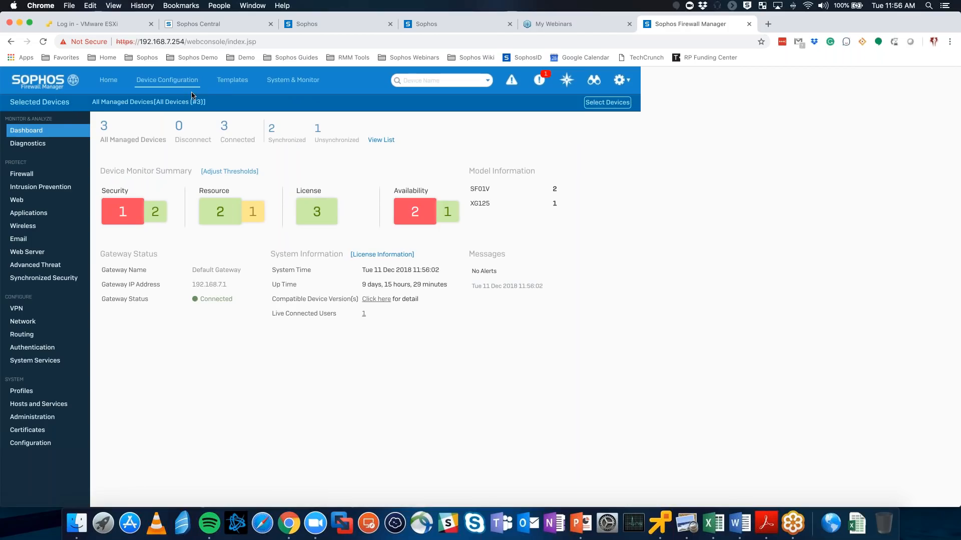
click(234, 81)
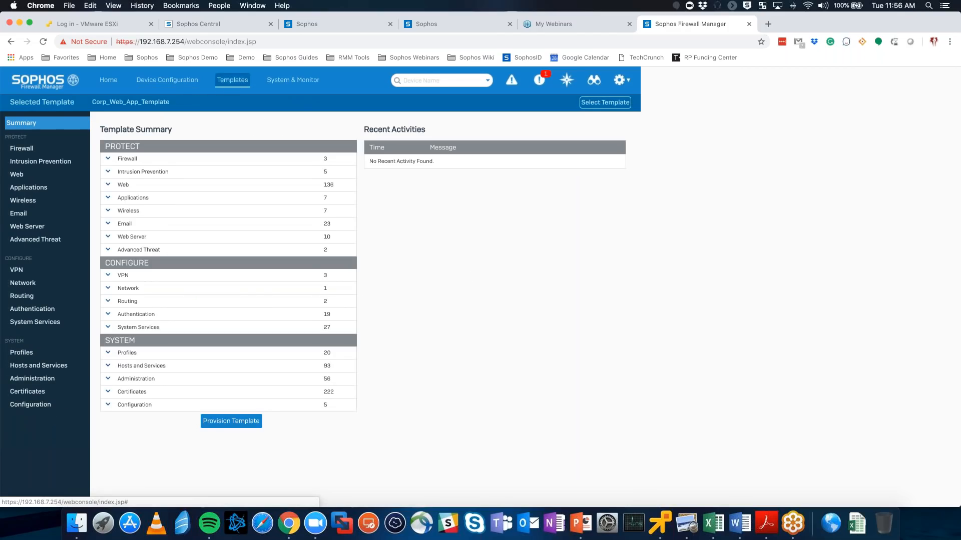
click(290, 82)
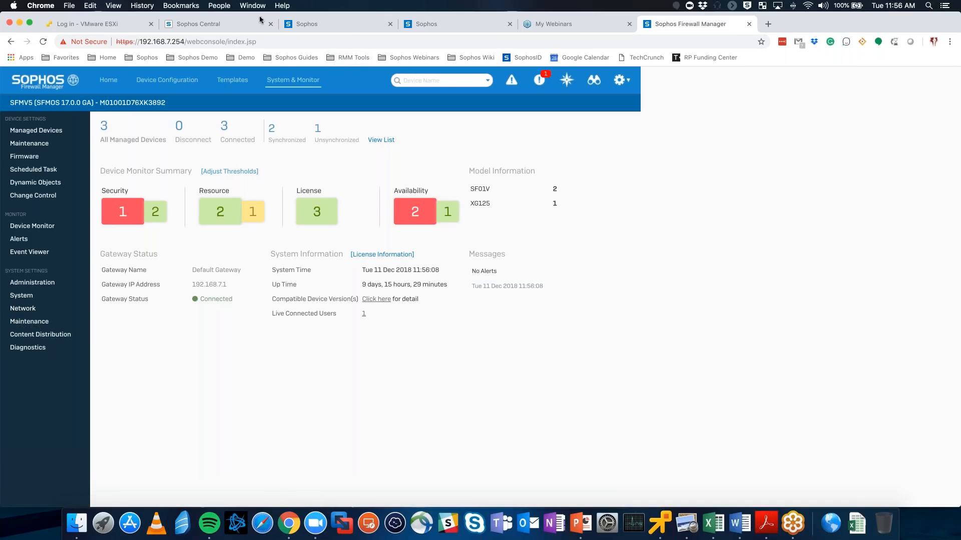
click(230, 25)
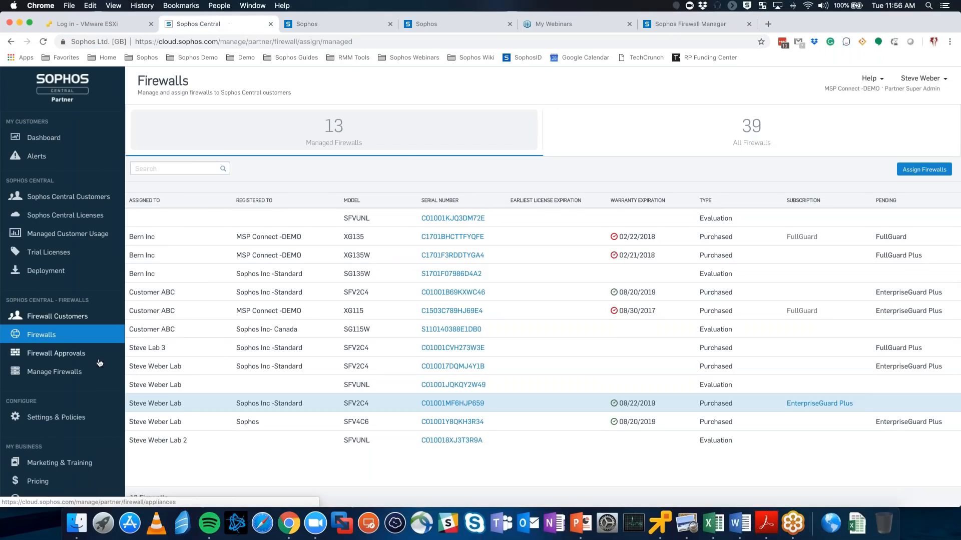
Launch Central Firewall Manager from Manage Firewalls, then return to the XG Firewall tab.
click(72, 375)
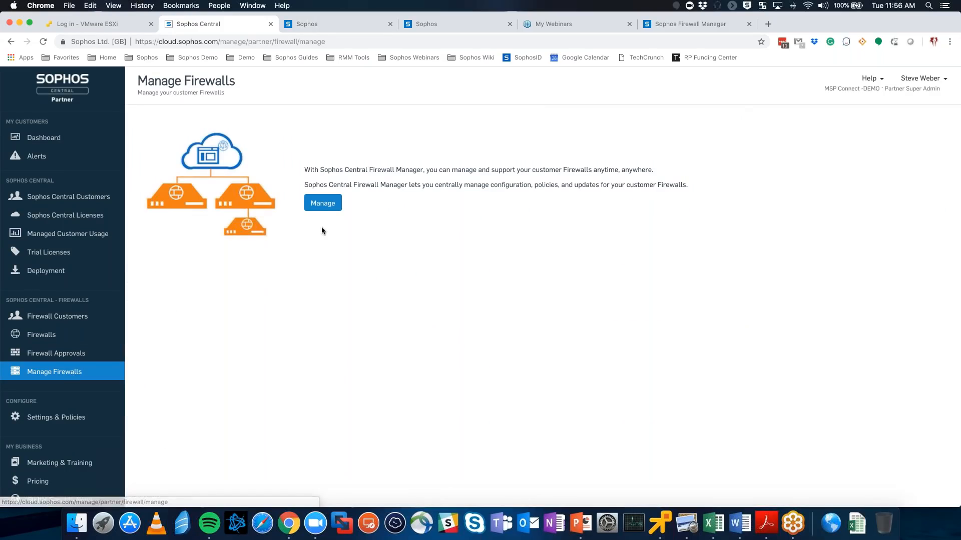
click(322, 207)
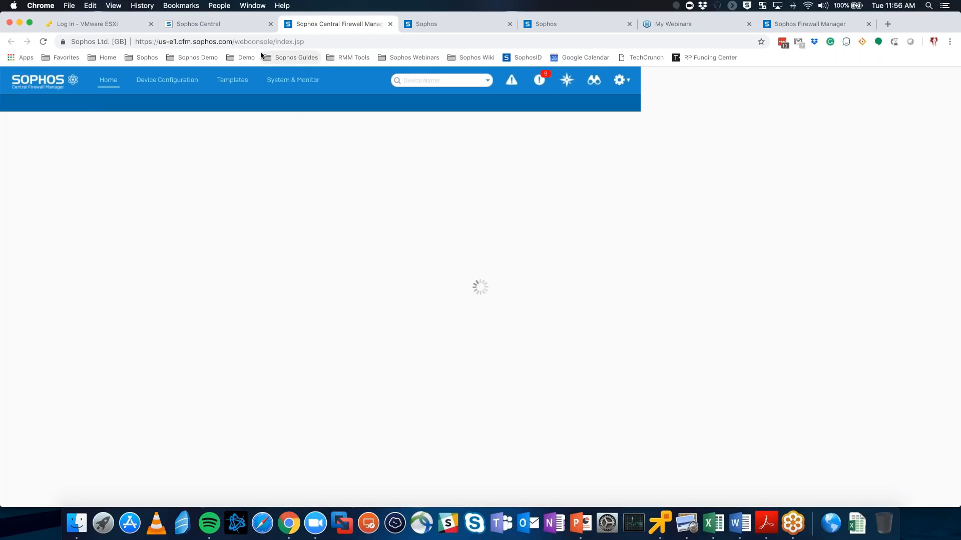
click(437, 23)
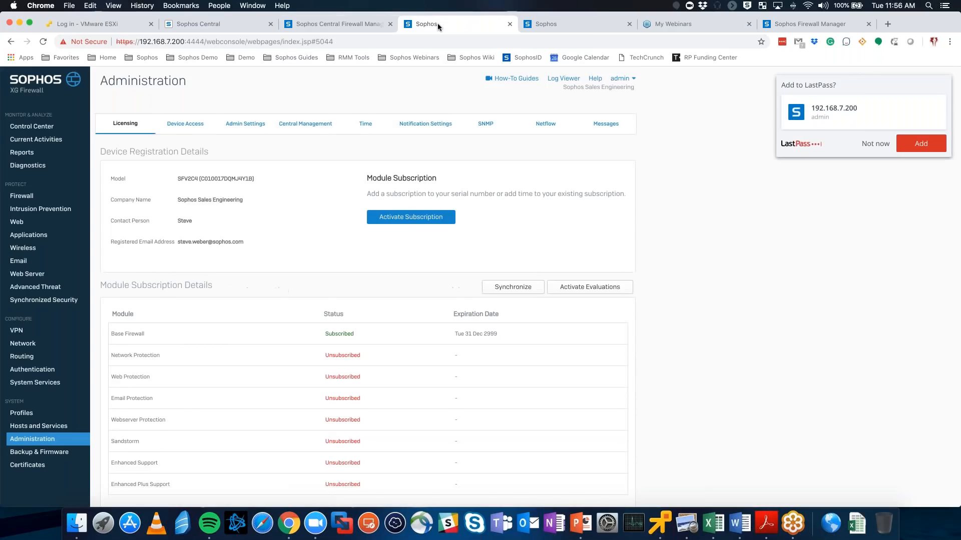
Enable Central Management via Sophos Central Firewall Manager (CFM), apply it and acknowledge the partner approval notice.
click(309, 128)
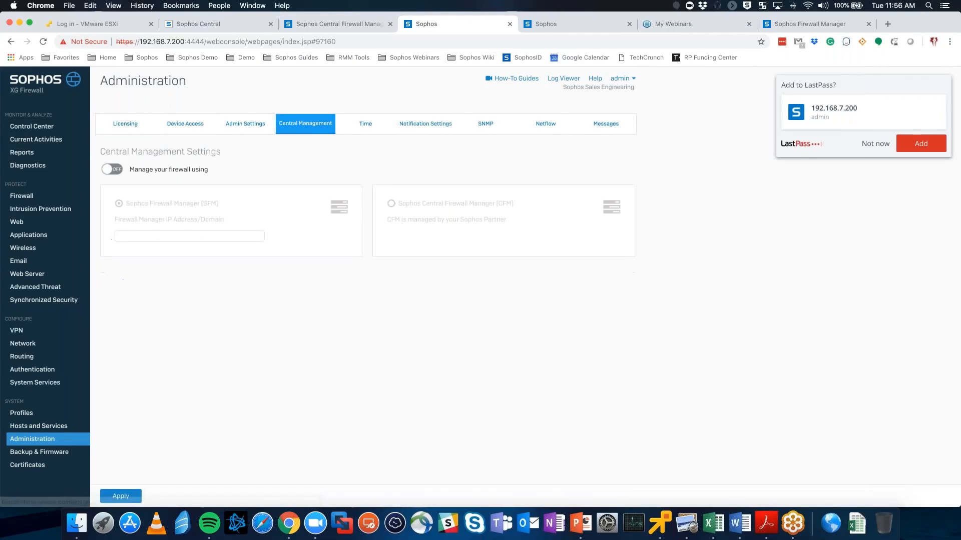
click(108, 170)
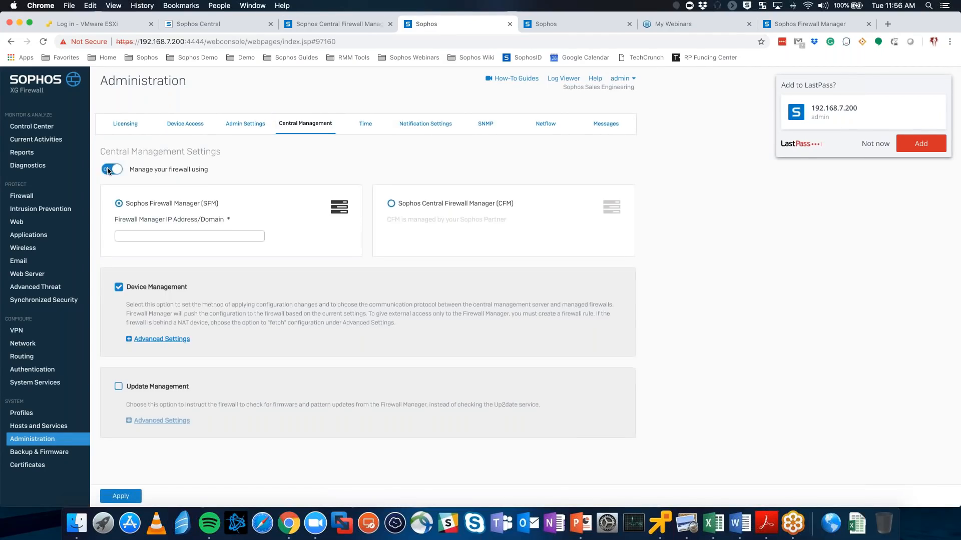
click(391, 204)
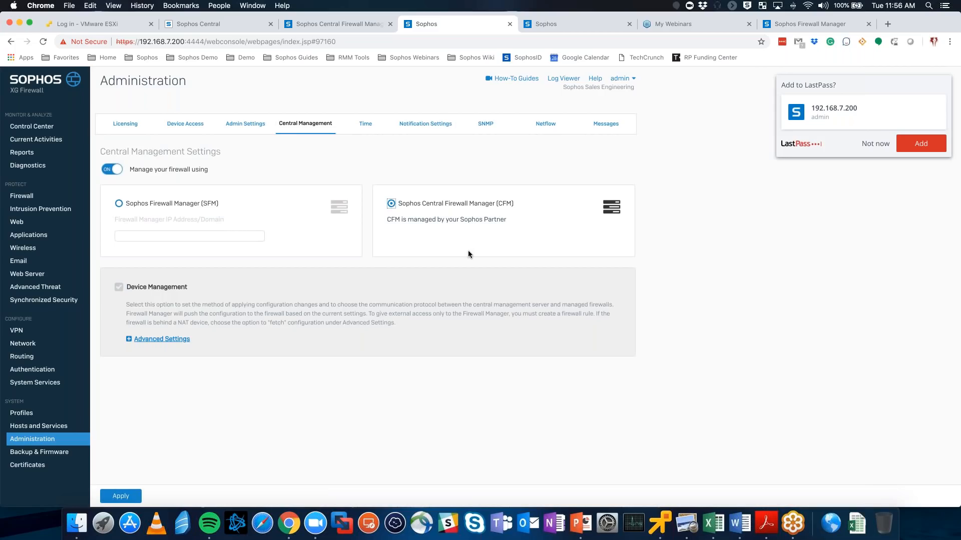
click(874, 145)
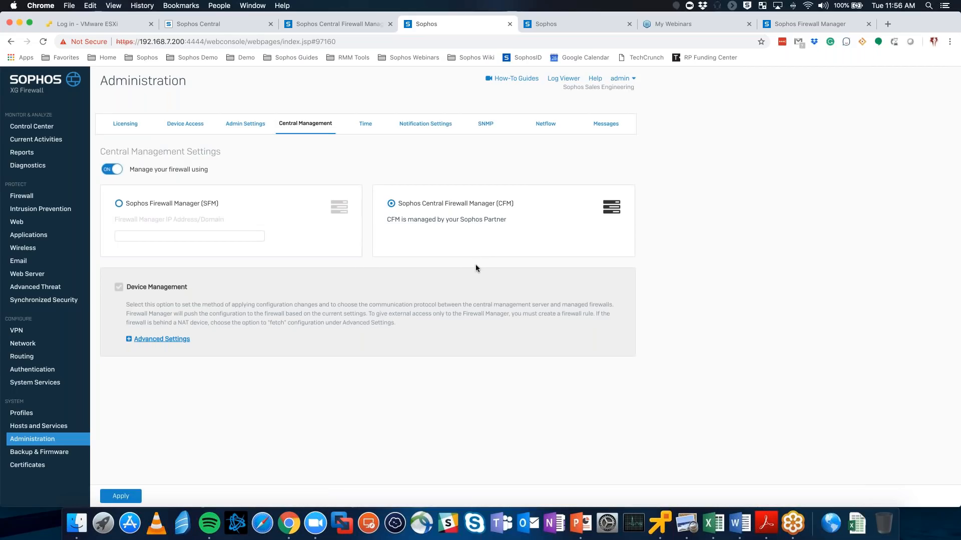
click(123, 495)
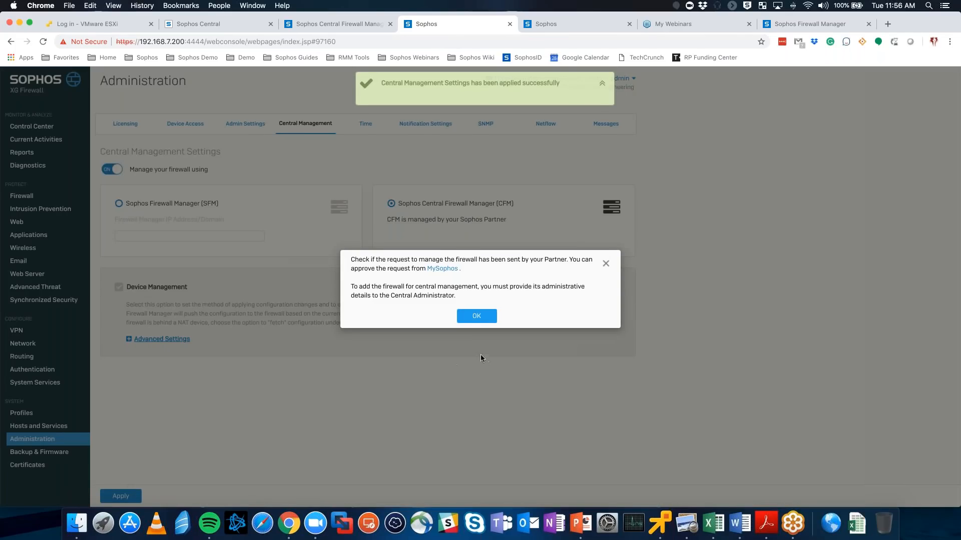
click(477, 317)
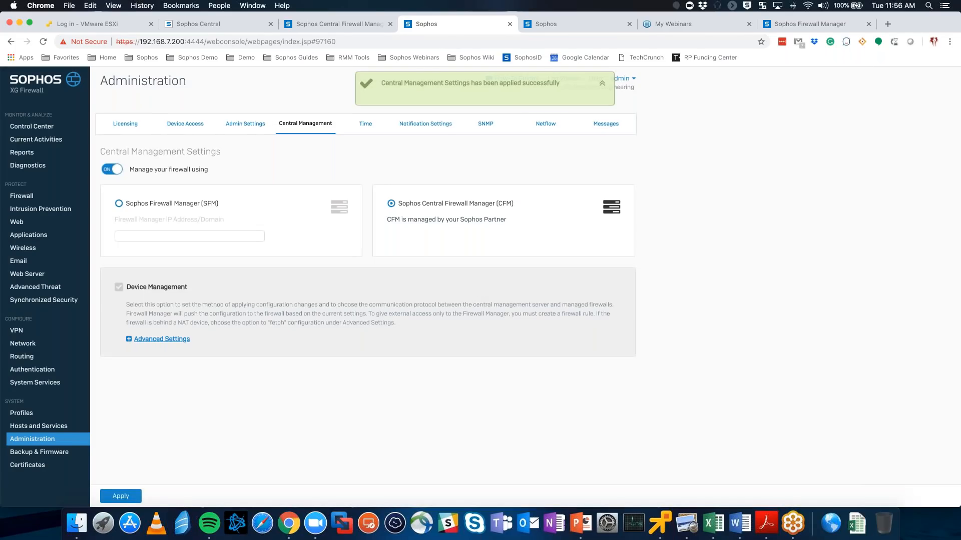
click(338, 19)
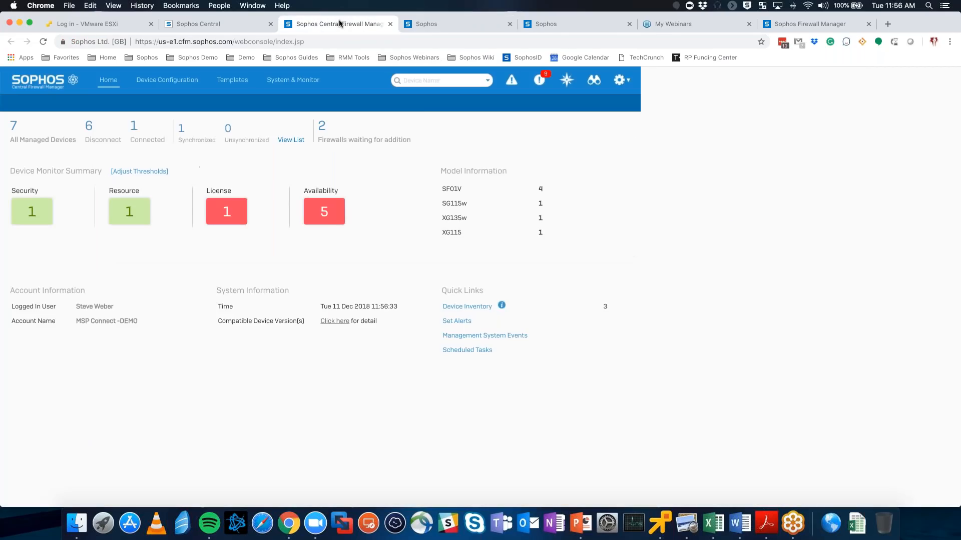
Check the list of firewalls waiting to be added against the XG Firewall tab.
click(567, 79)
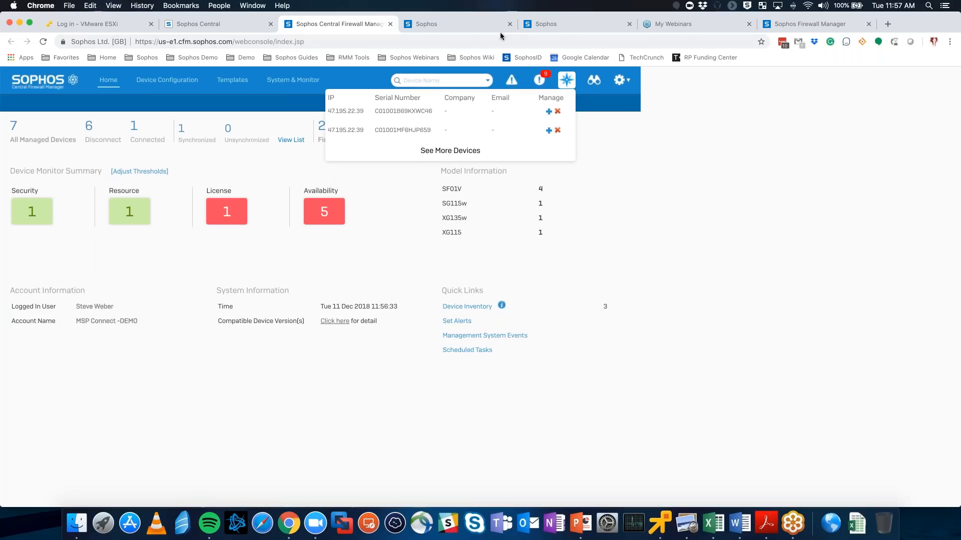
click(470, 22)
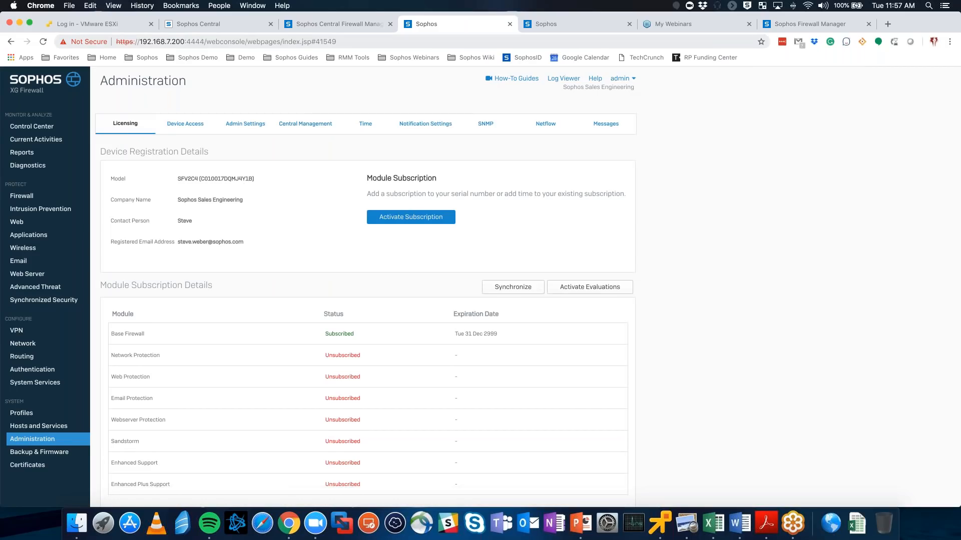
click(353, 28)
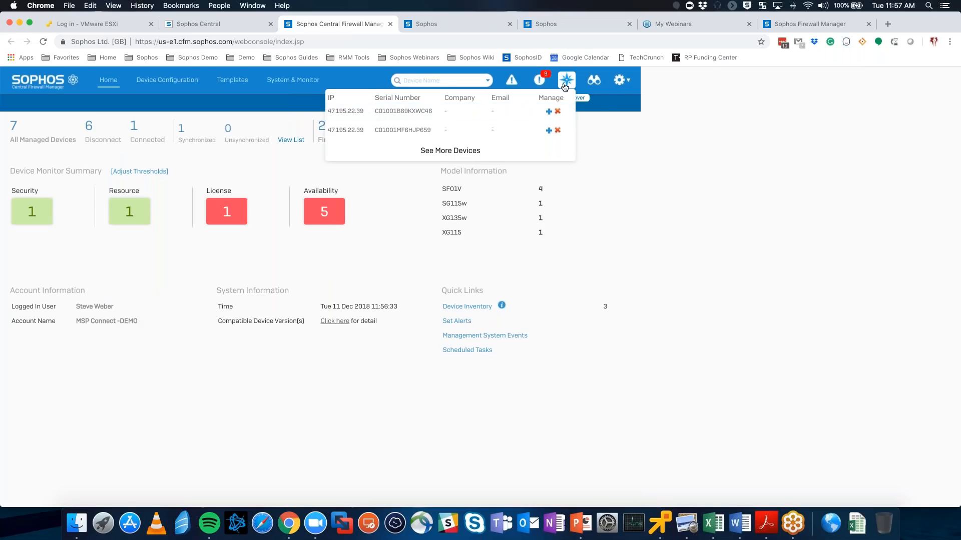
Synchronize the account data under System & Monitor > Accounts and return to Home.
click(303, 82)
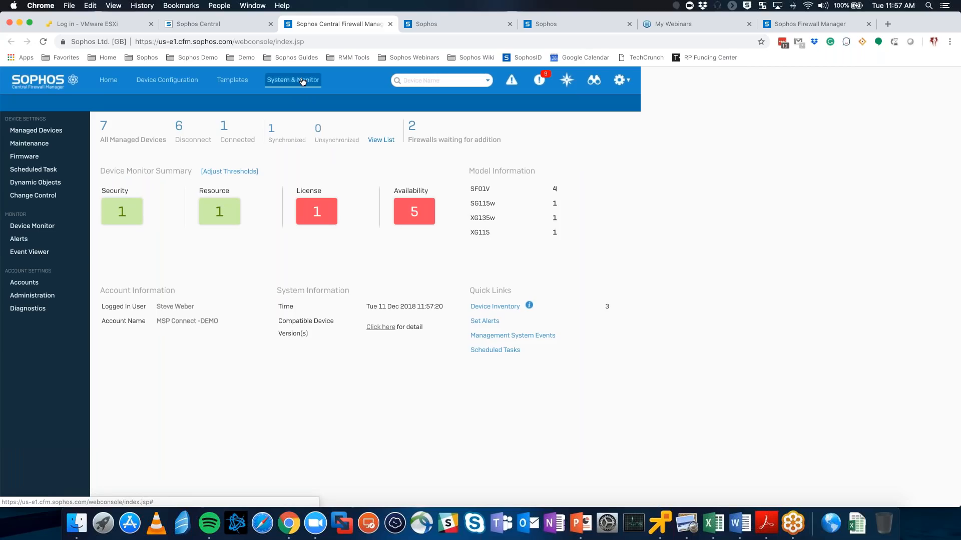
click(23, 284)
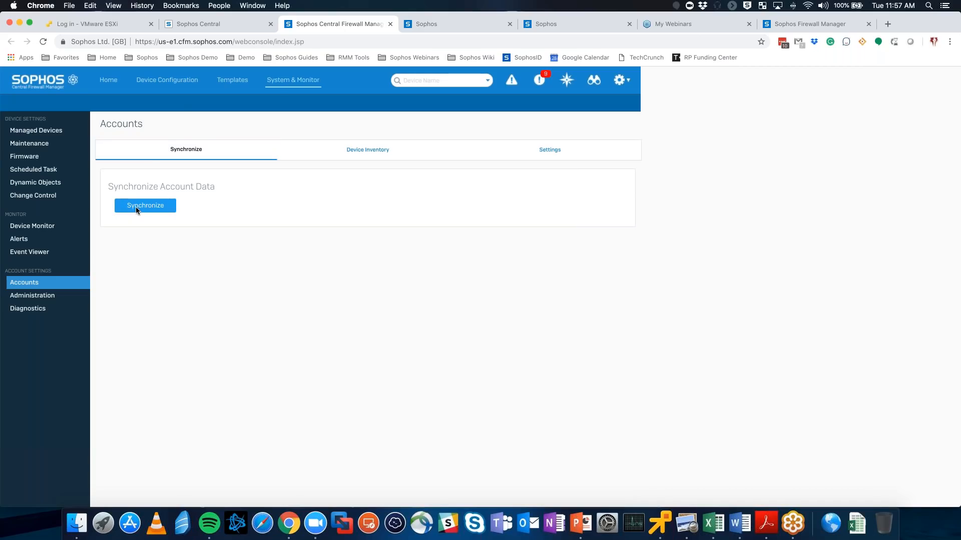
click(139, 211)
click(105, 86)
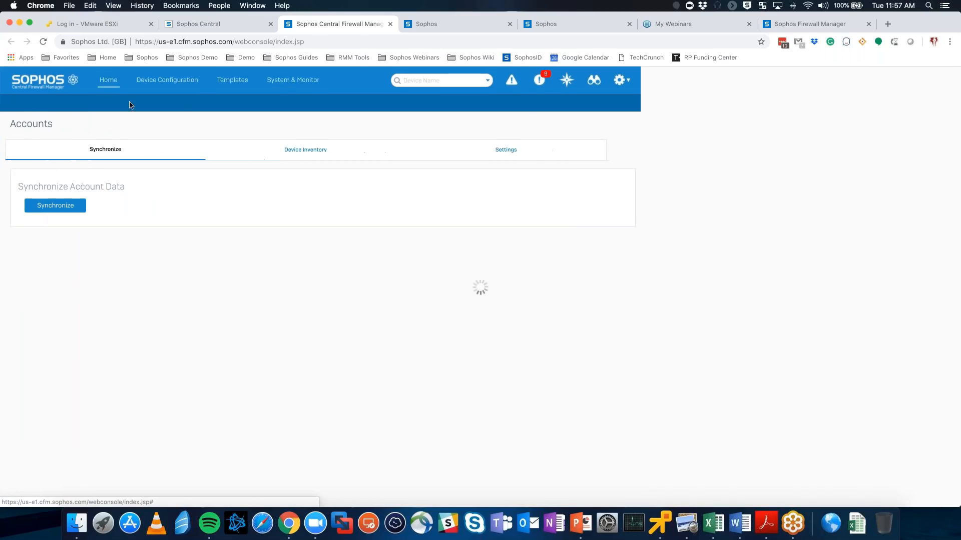
Start adding the discovered firewall at 47.205.107.87 from the Discover list.
click(566, 80)
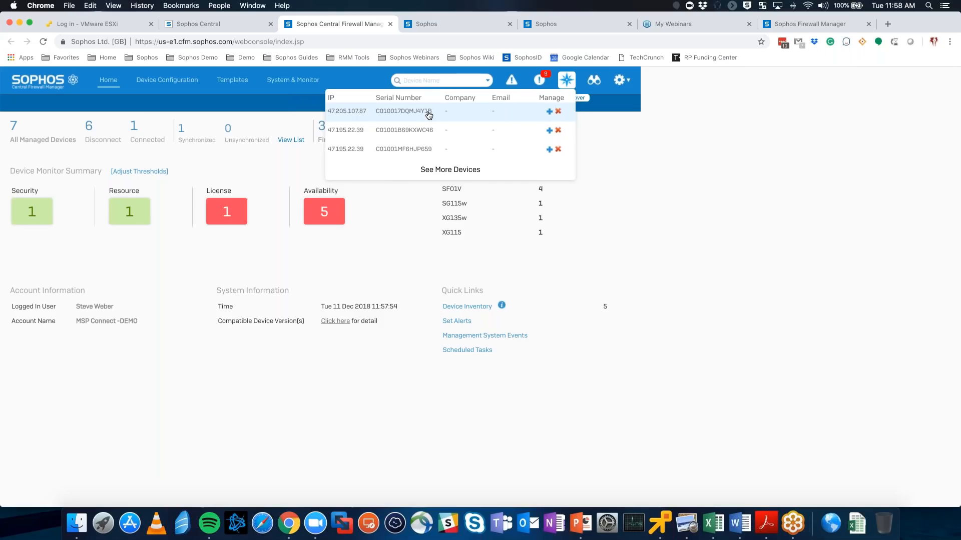
click(301, 89)
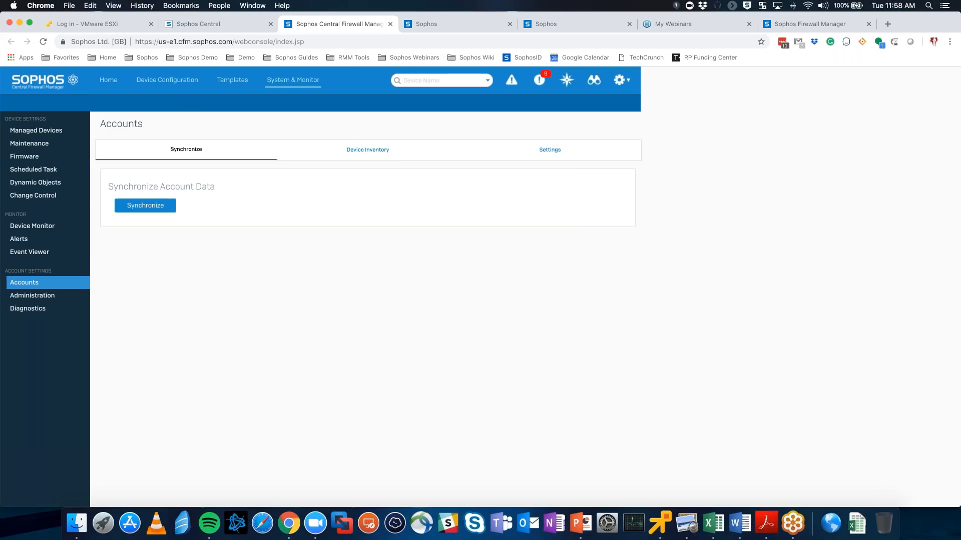
click(566, 80)
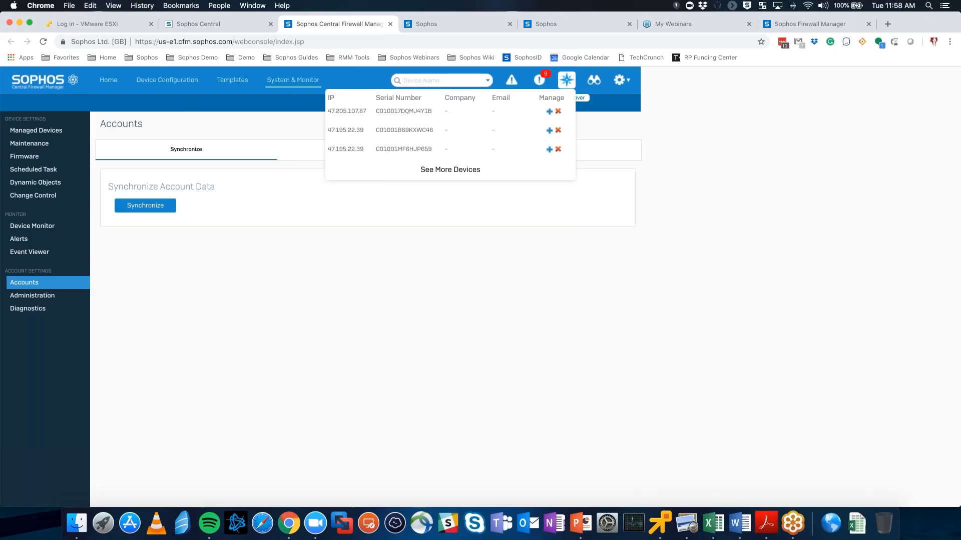
click(549, 111)
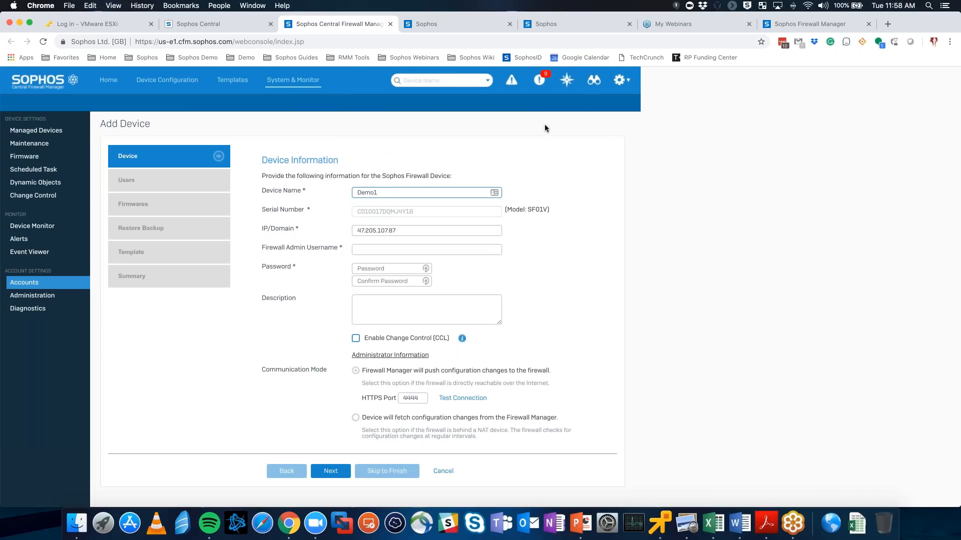
Replace the device name Demo1 with SRW-Demo1 and select the 47.205.107.87 IP/Domain value.
drag(386, 192, 340, 190)
text(SRW-Demo1)
drag(402, 230, 327, 230)
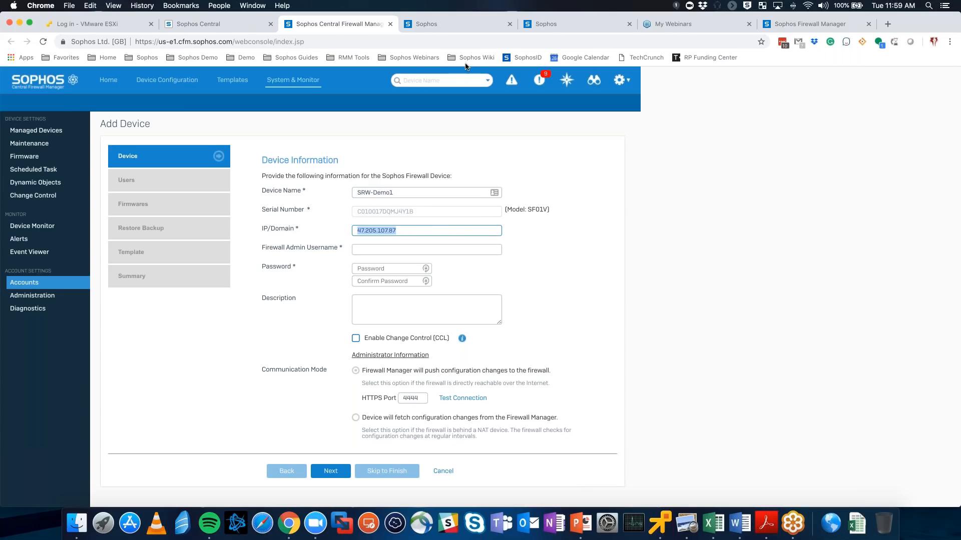
click(442, 22)
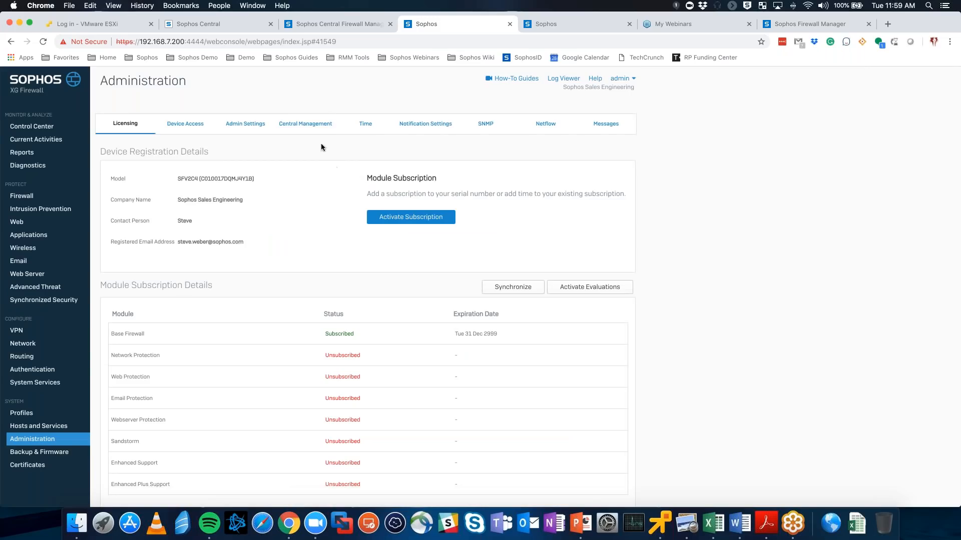
click(305, 124)
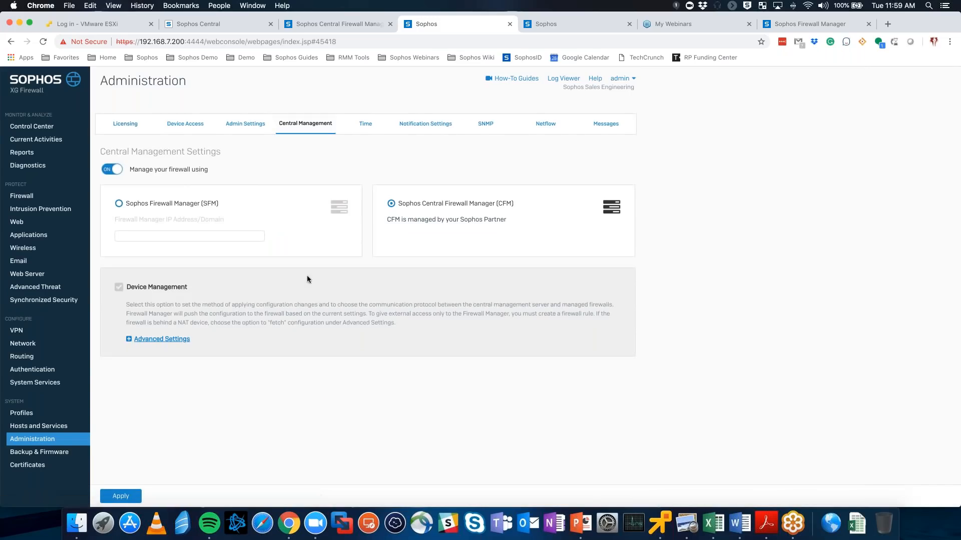
click(129, 340)
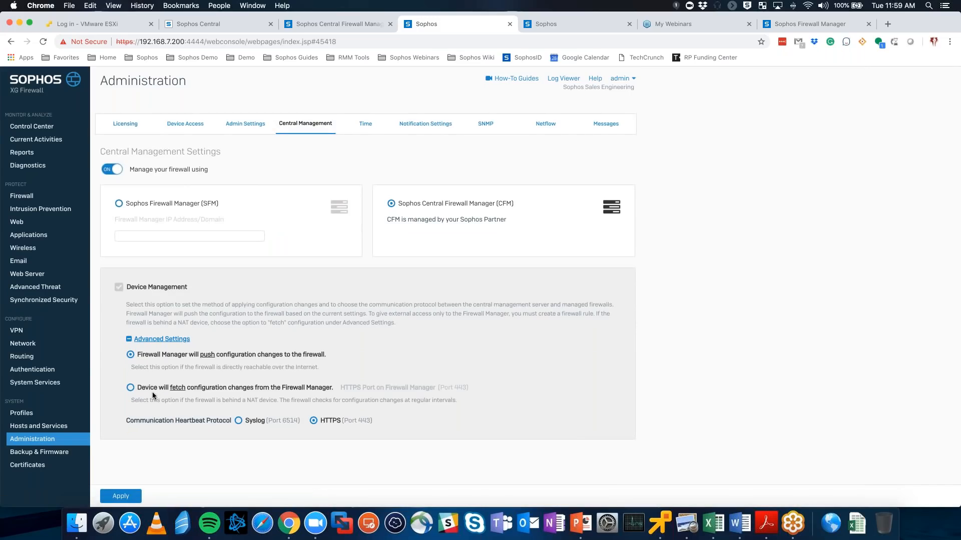
click(332, 23)
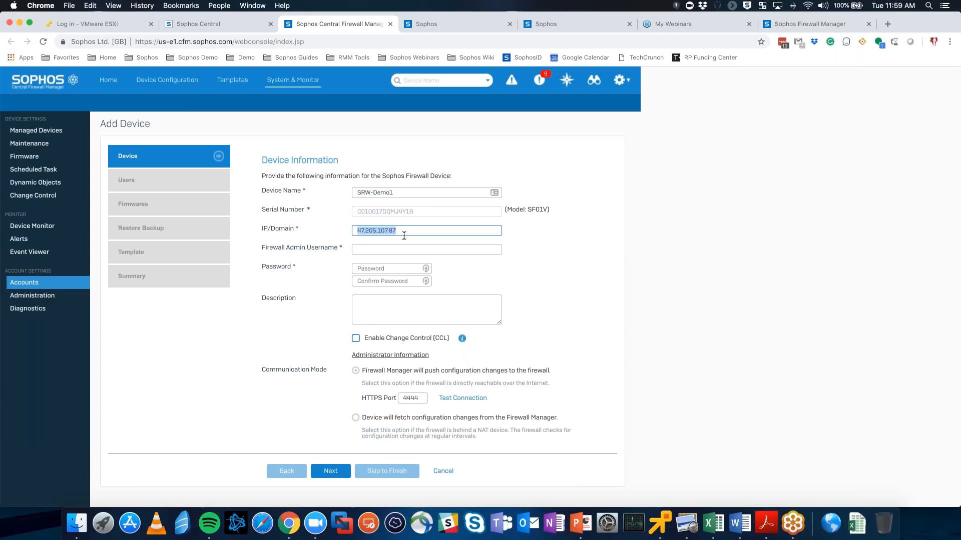
Enter the firewall's admin username and password, then confirm the password.
click(376, 249)
text(admin)
key(Tab)
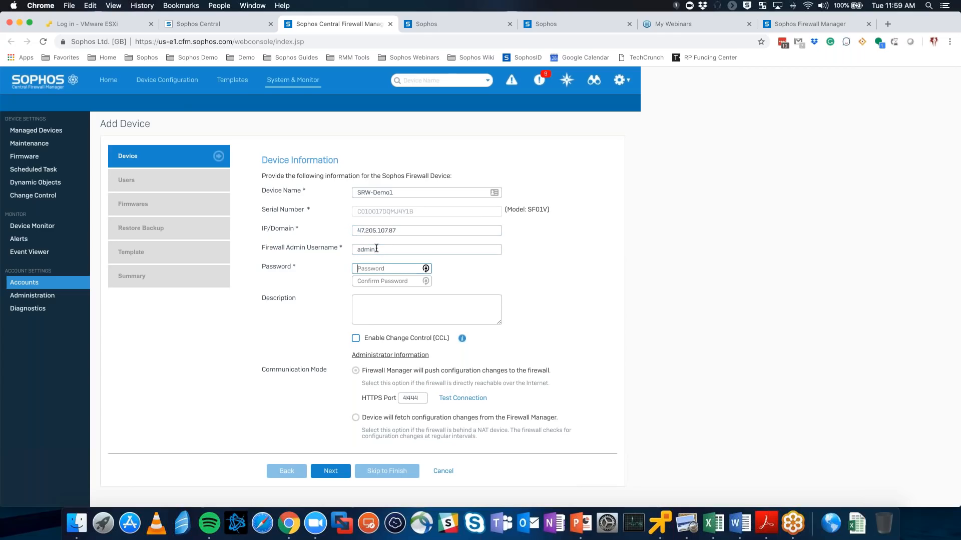
text(********)
key(Tab)
text(***)
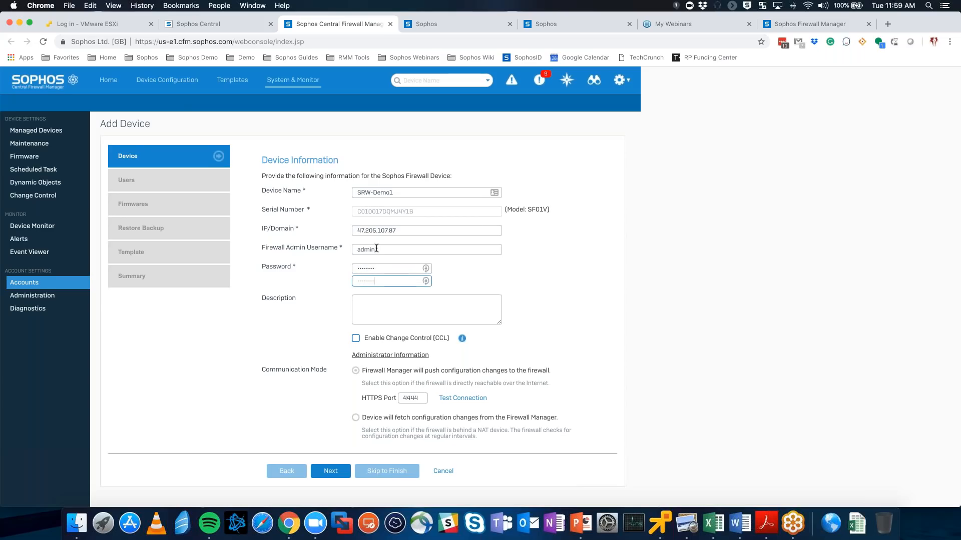
text(*)
Enable change control for the new device and advance to the Users step.
click(355, 338)
mouse_move(463, 339)
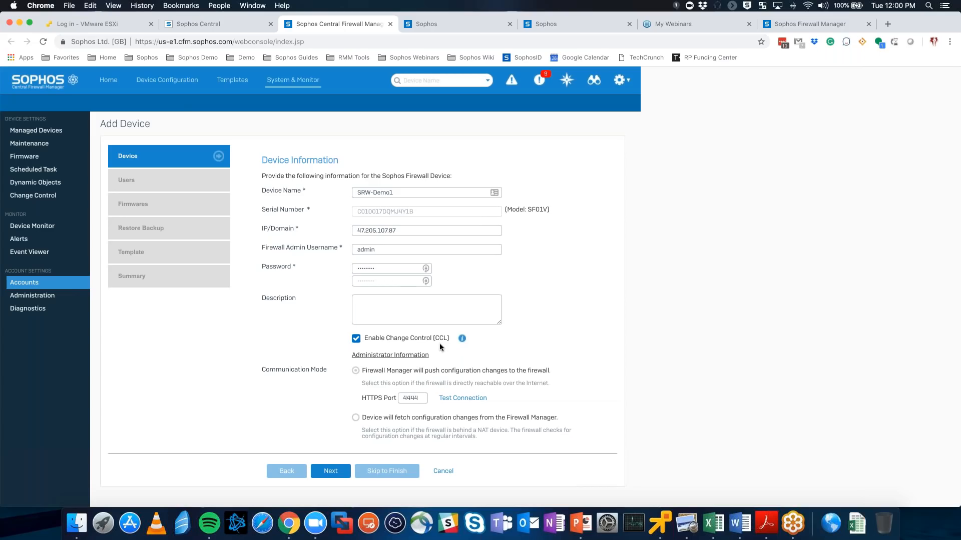
click(330, 472)
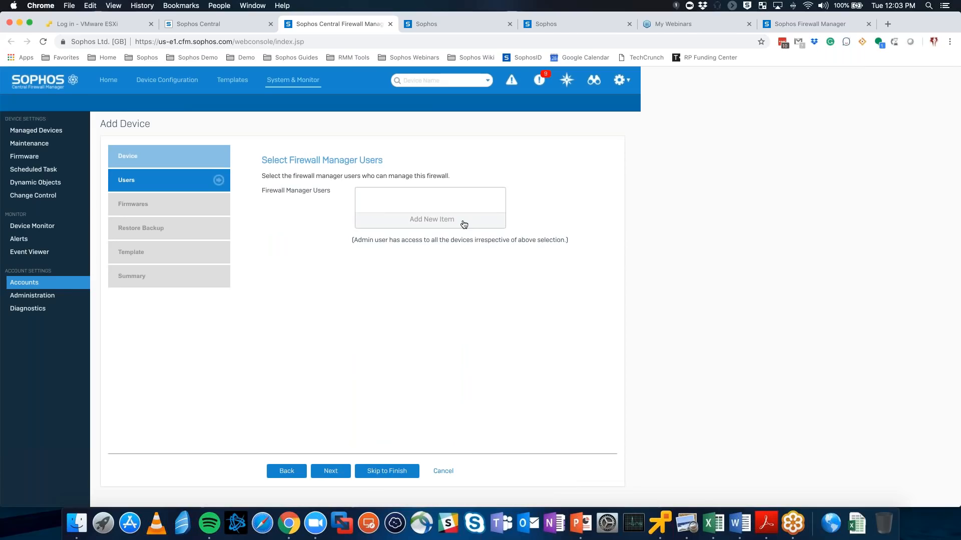
Skip Users, keep the current firmware, and set Restore Backup to No.
click(334, 469)
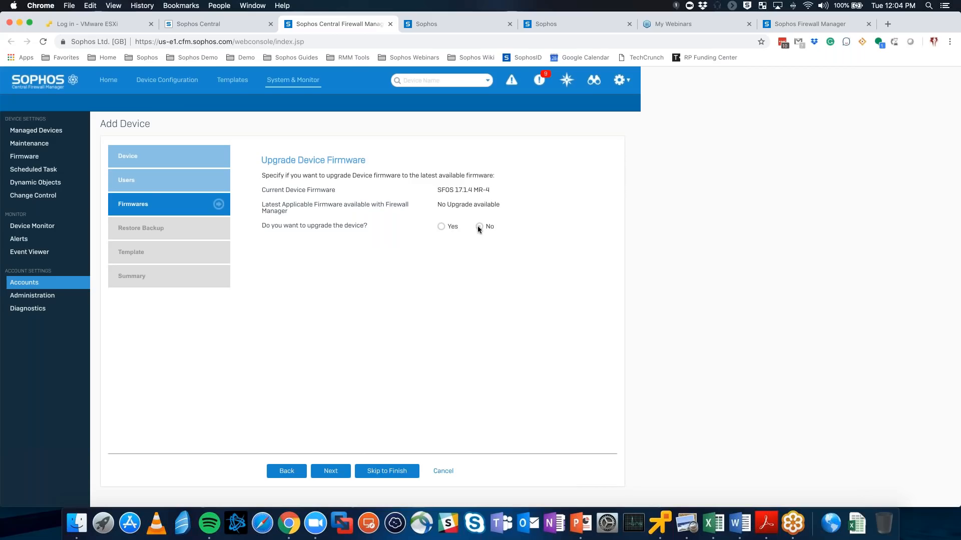
click(337, 472)
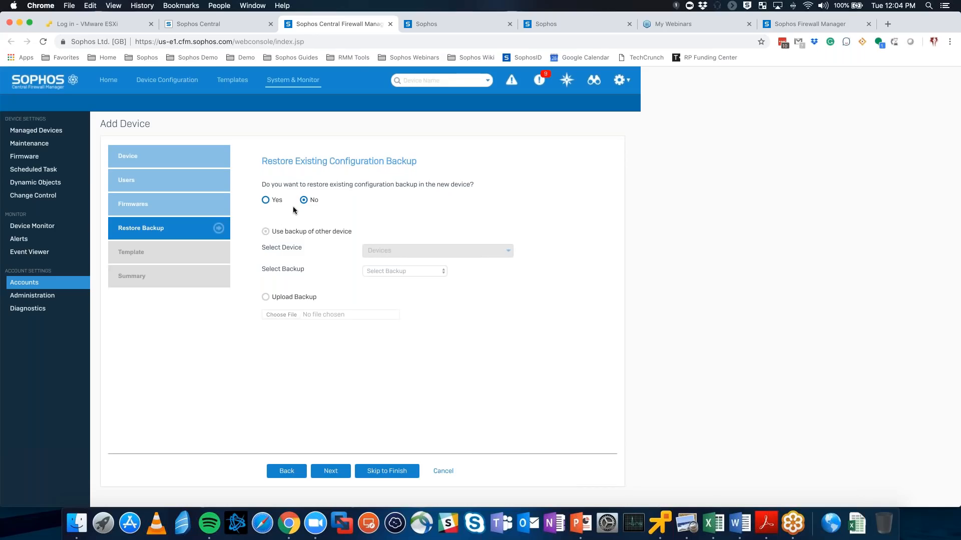
click(266, 200)
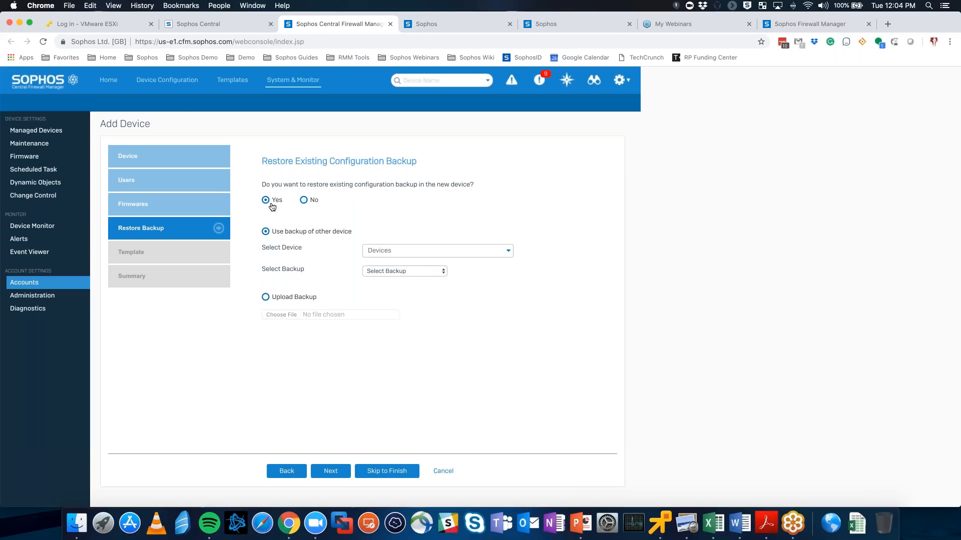
click(398, 255)
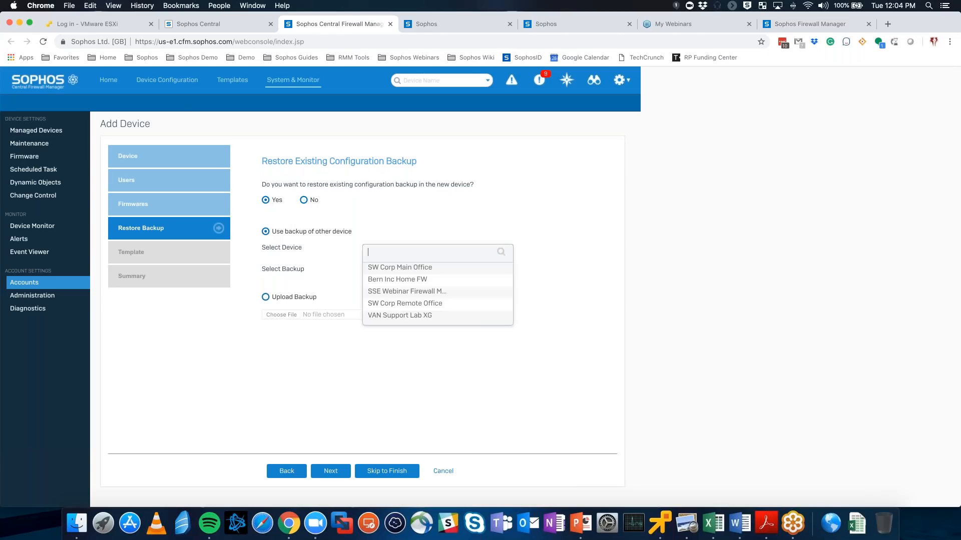
click(335, 279)
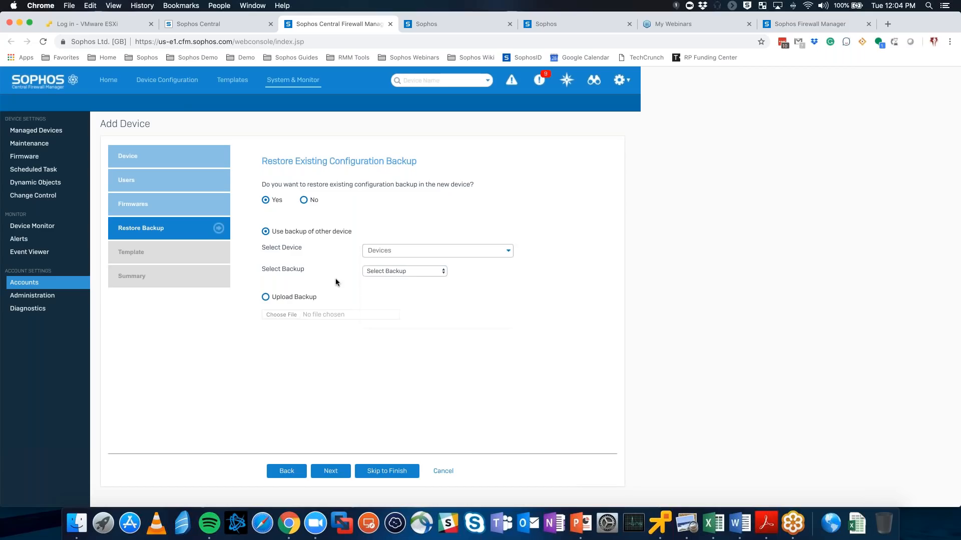
click(303, 201)
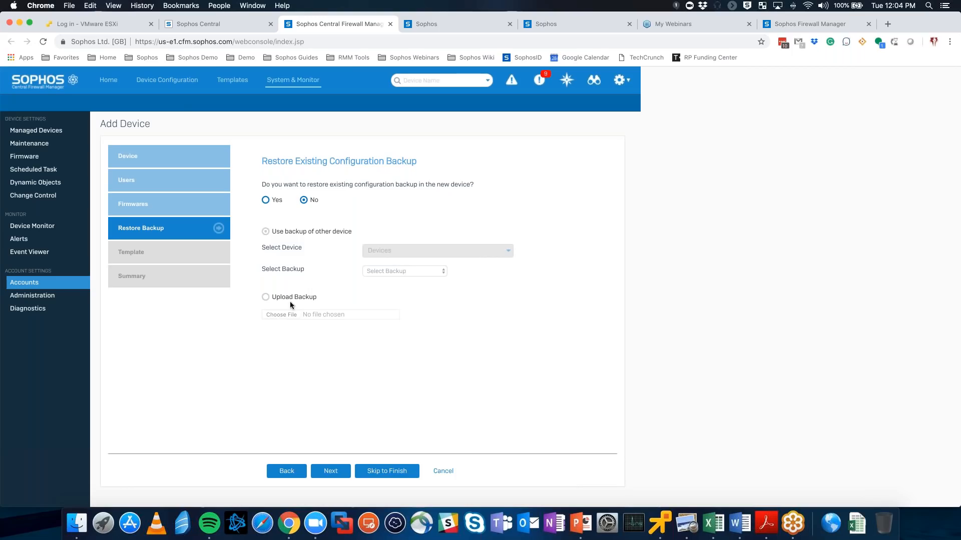
Set Template to No instead of applying Advanced Customer Template, and reach the Summary.
click(334, 472)
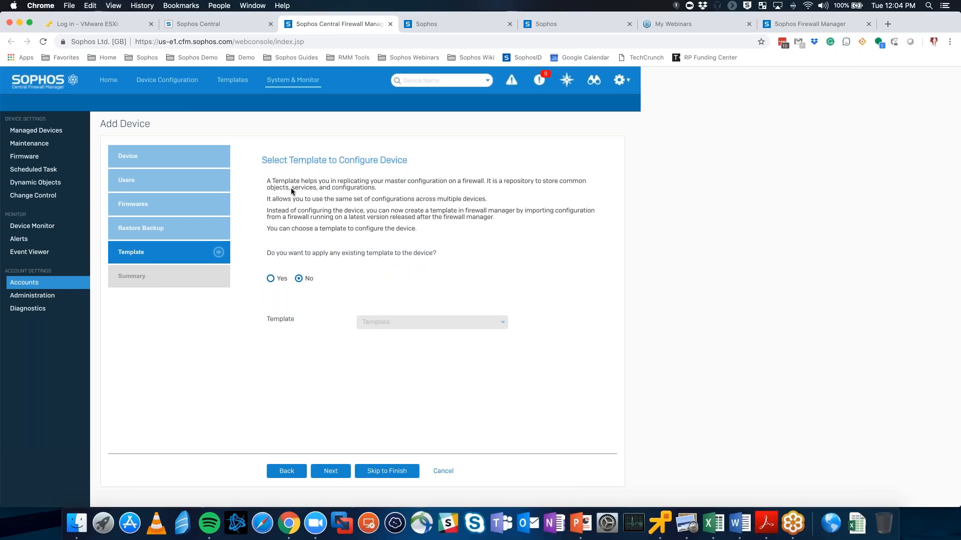
click(271, 279)
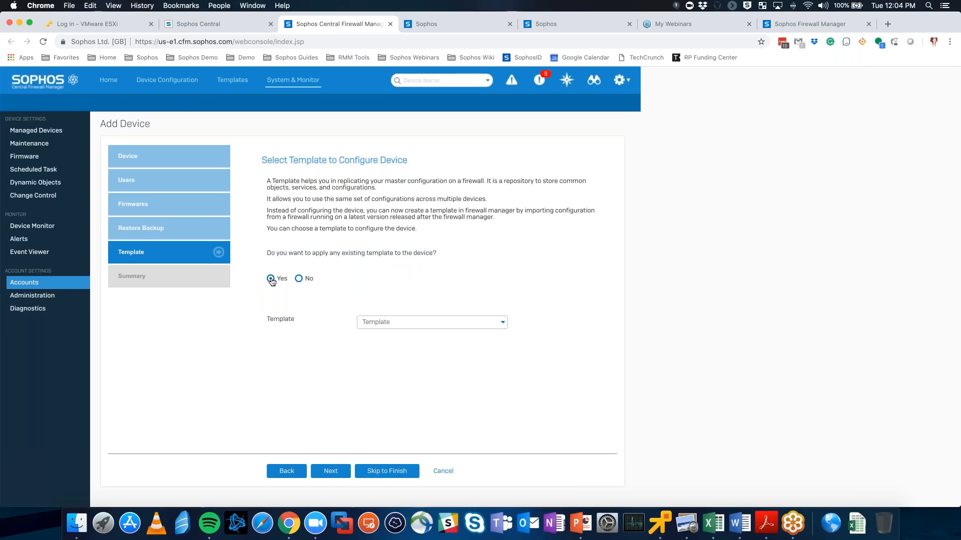
click(394, 326)
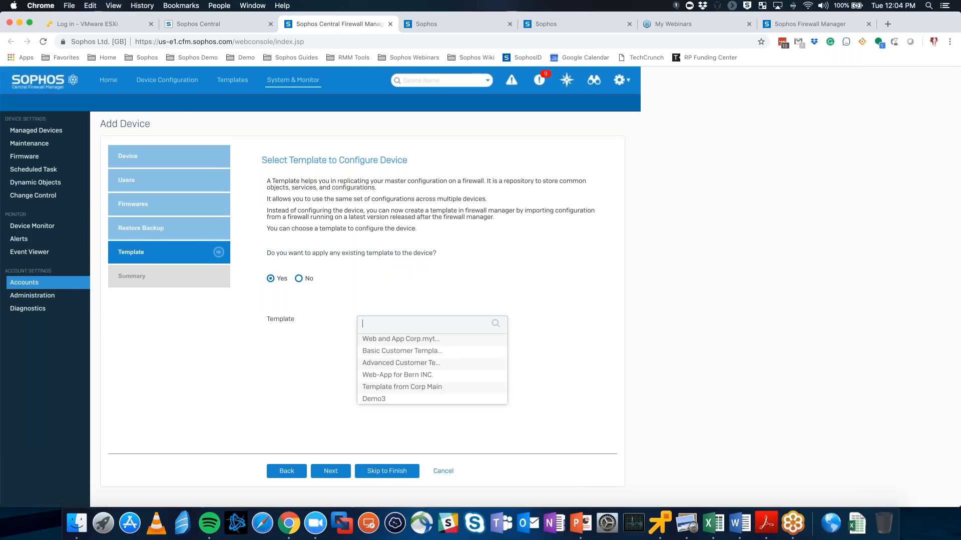
click(393, 364)
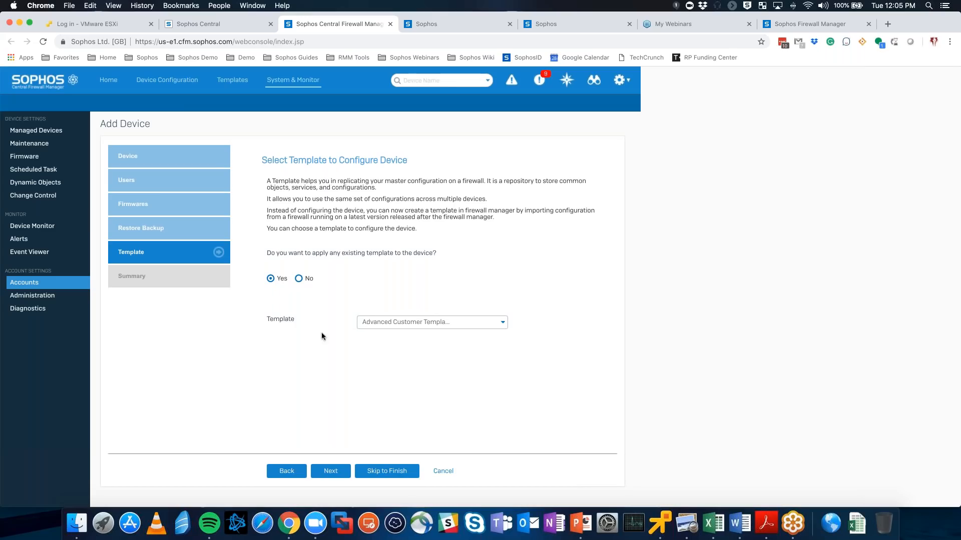
click(298, 280)
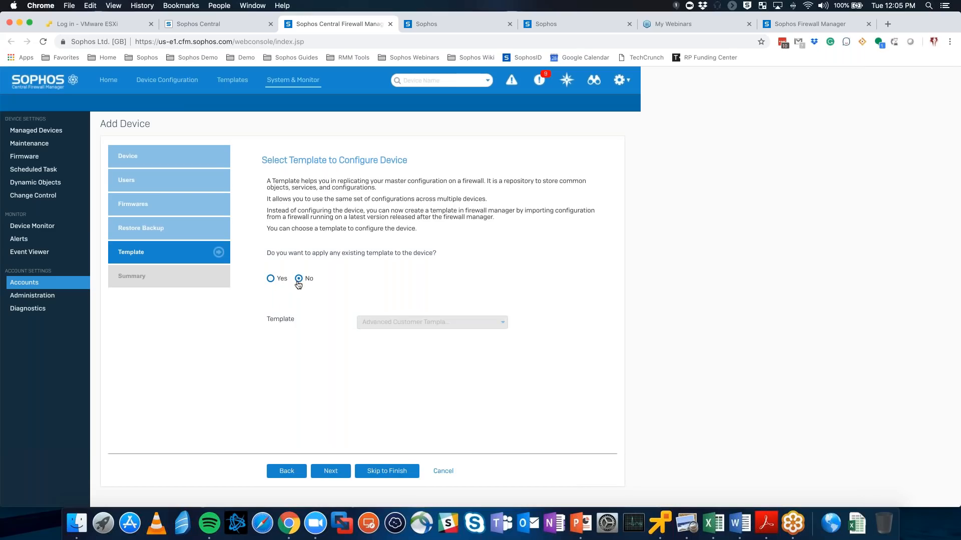
click(271, 280)
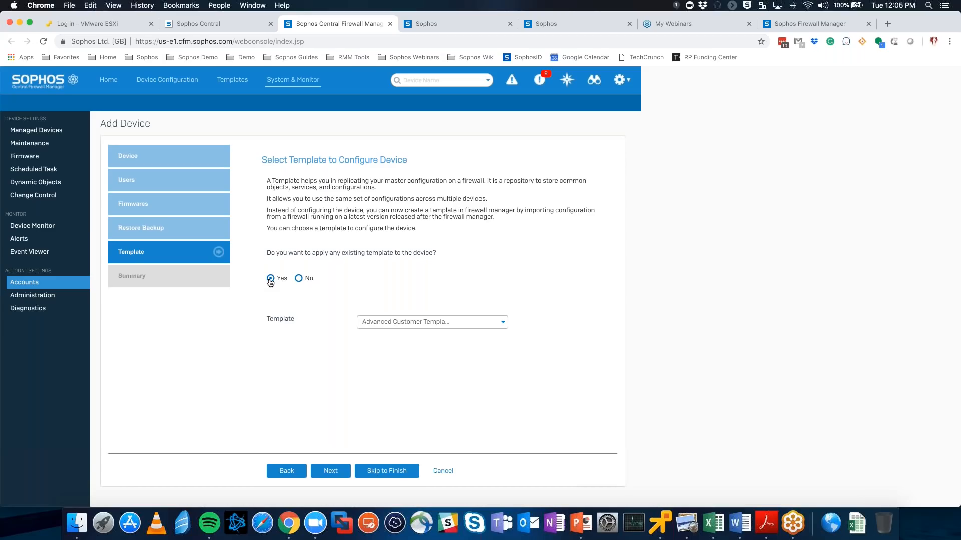
click(383, 326)
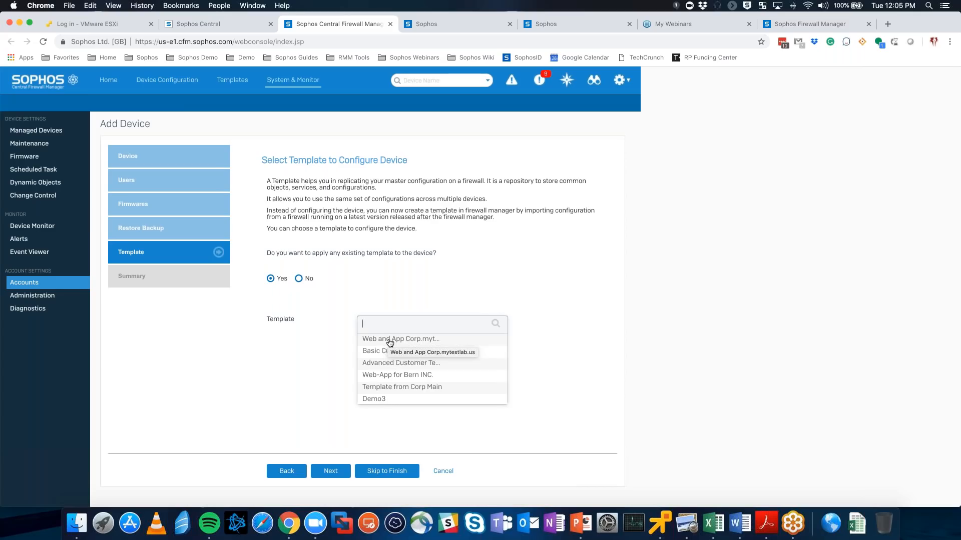
click(395, 363)
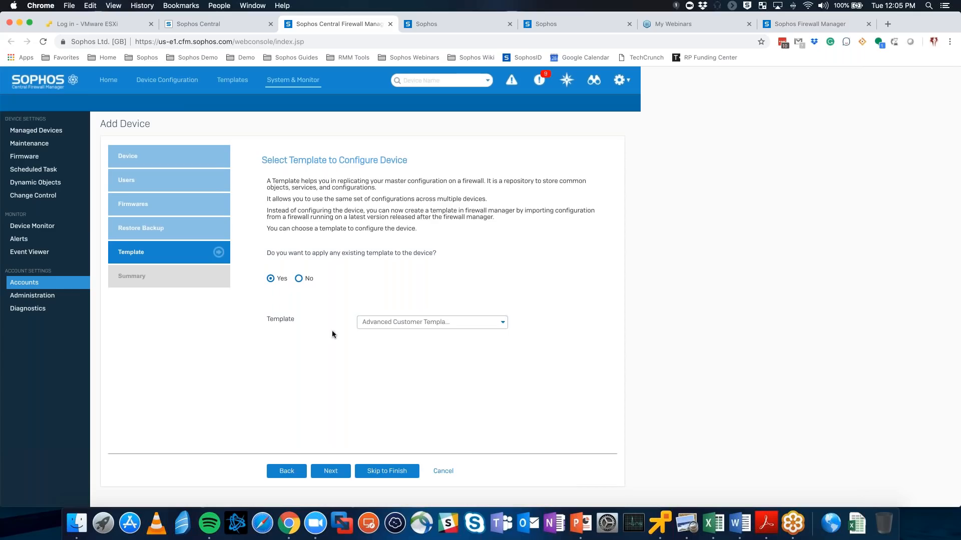
click(306, 281)
click(332, 471)
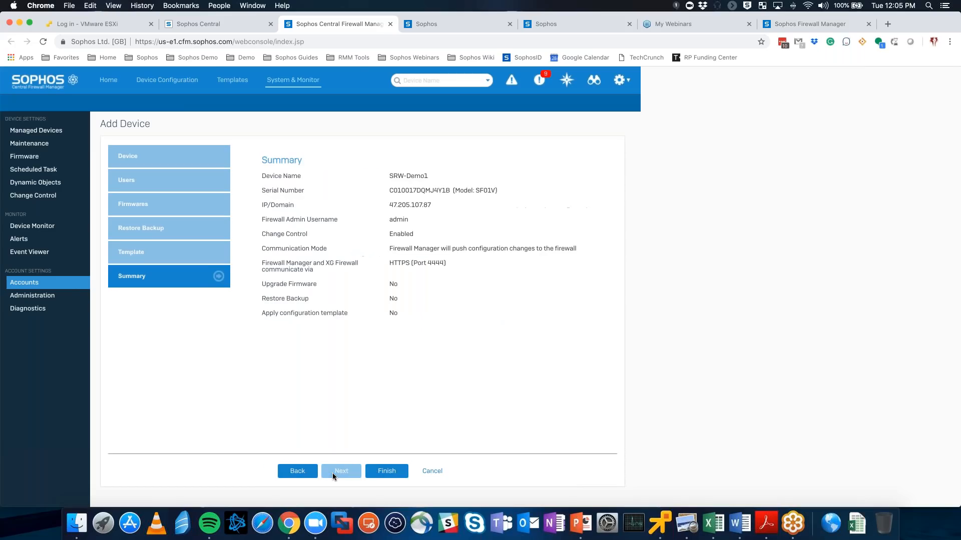
Finish the wizard and review SRW-Demo1 as Unregistered in the Managed Devices table.
click(392, 474)
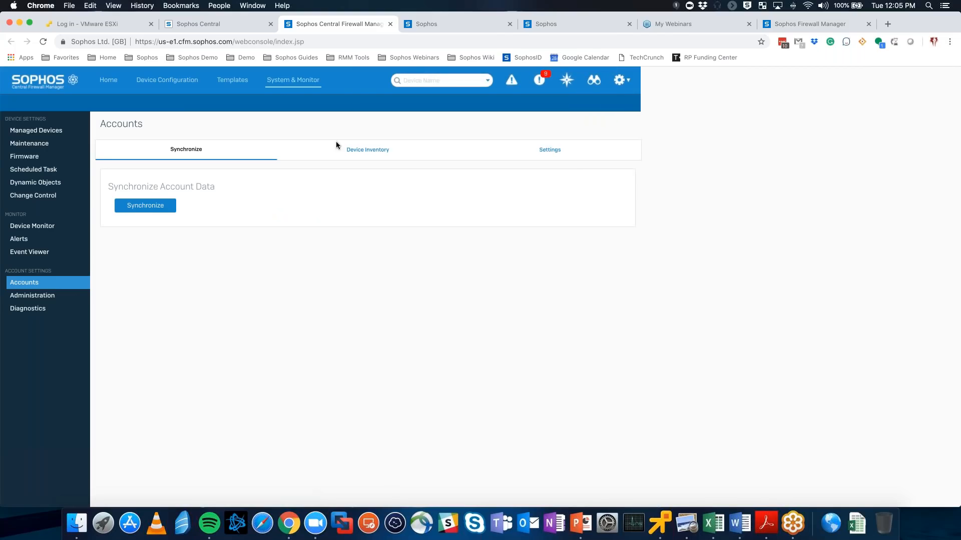
click(44, 135)
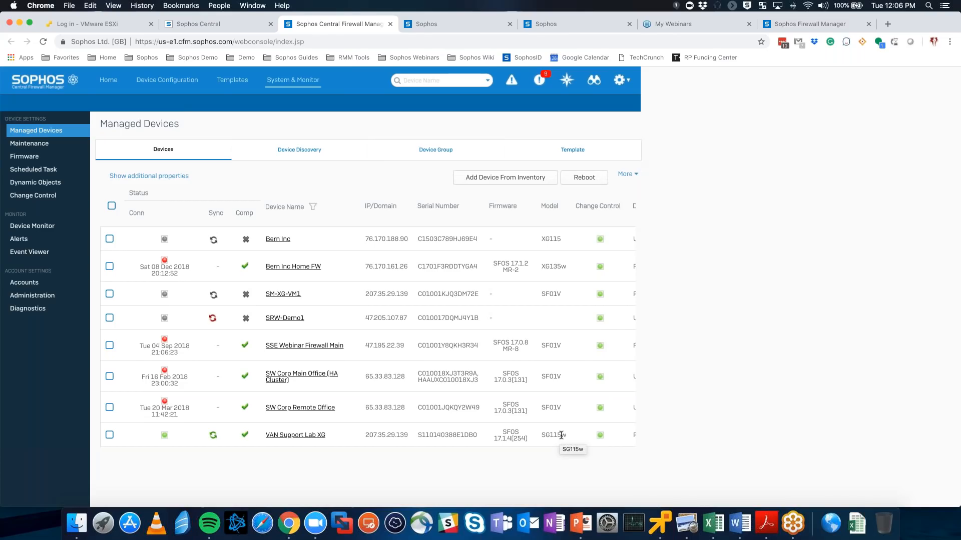
scroll(561, 435, right, 8)
scroll(561, 435, right, 5)
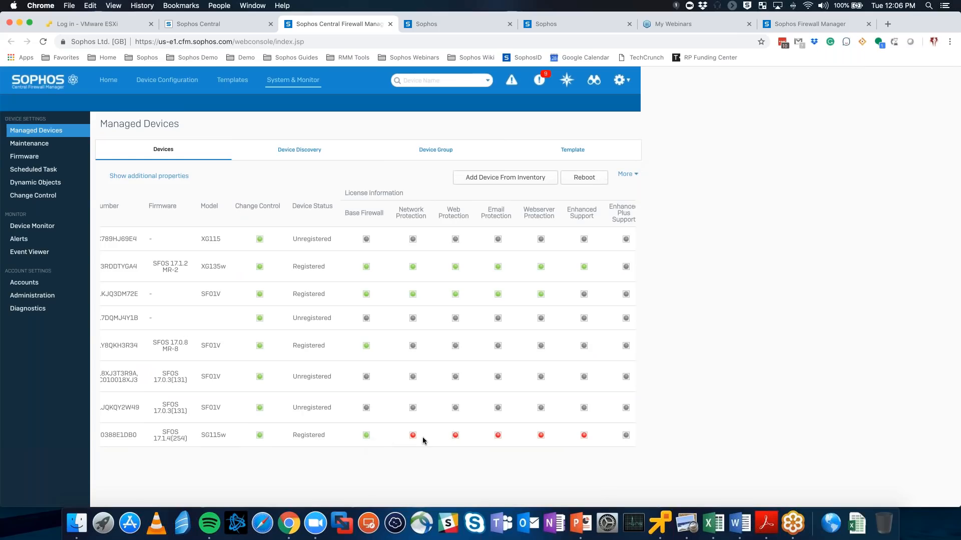
scroll(422, 439, right, 4)
scroll(422, 437, left, 5)
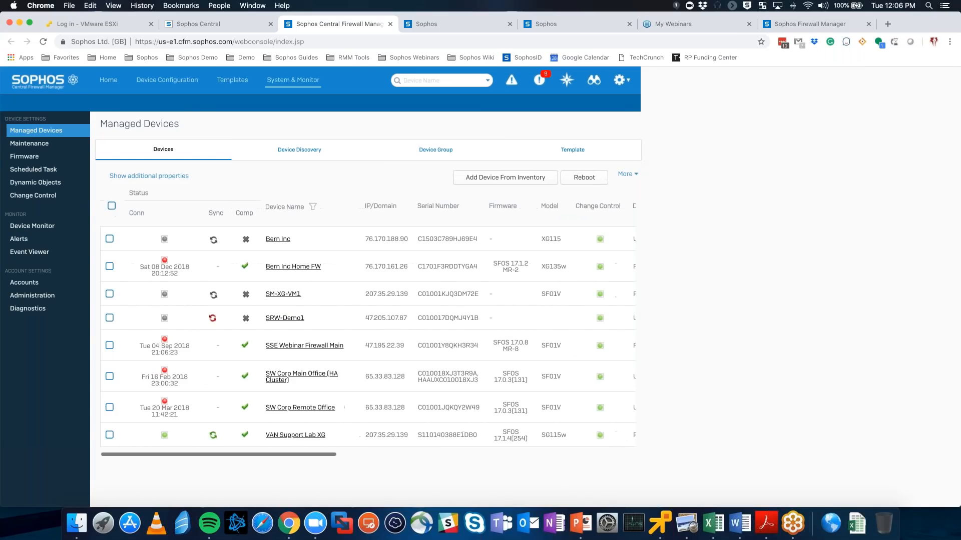
Select VAN Support Lab XG in Device Configuration, then view the XG Firewall's Control Center.
click(168, 81)
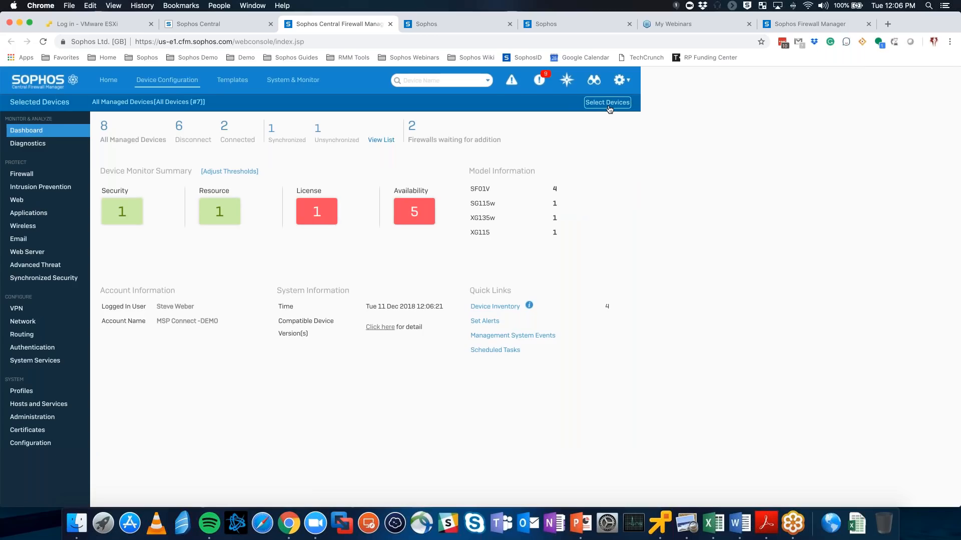
click(176, 102)
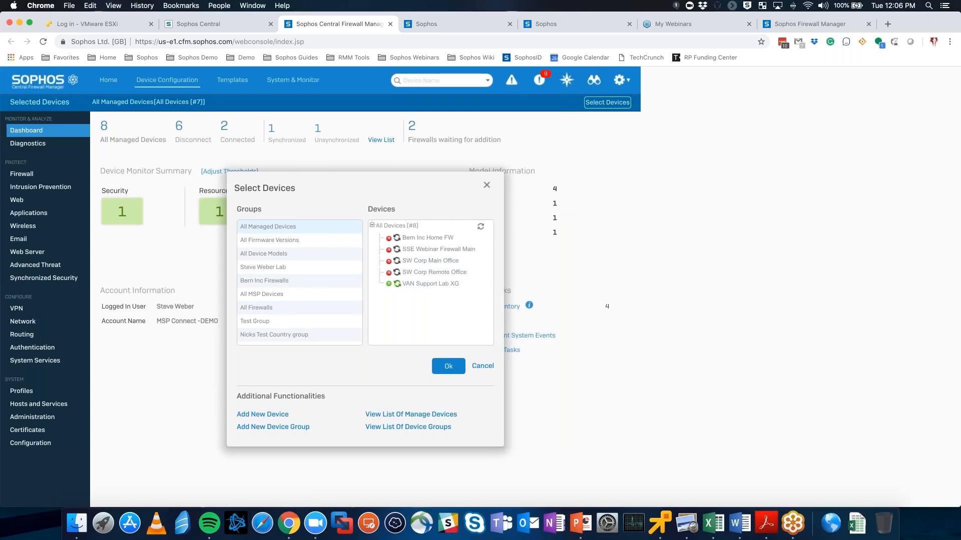
click(415, 285)
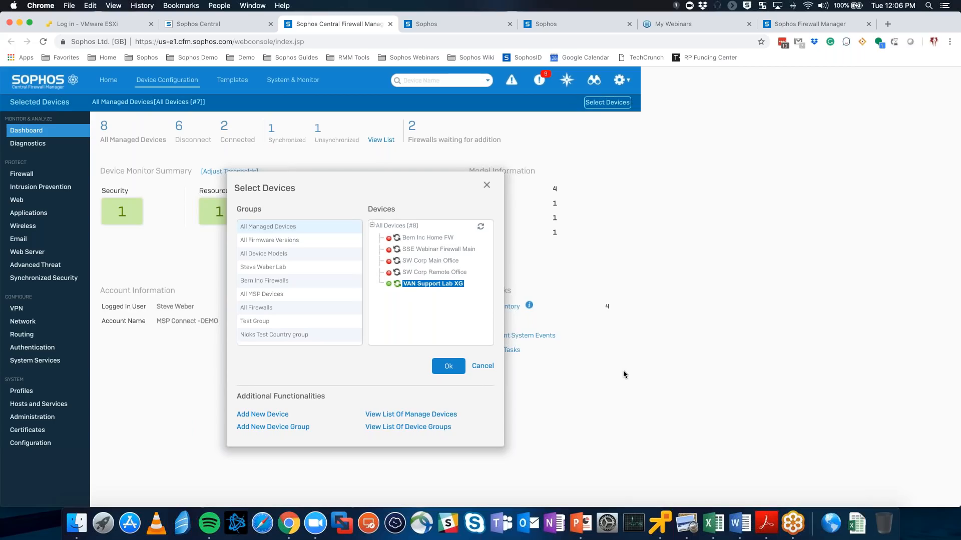
click(439, 22)
click(47, 128)
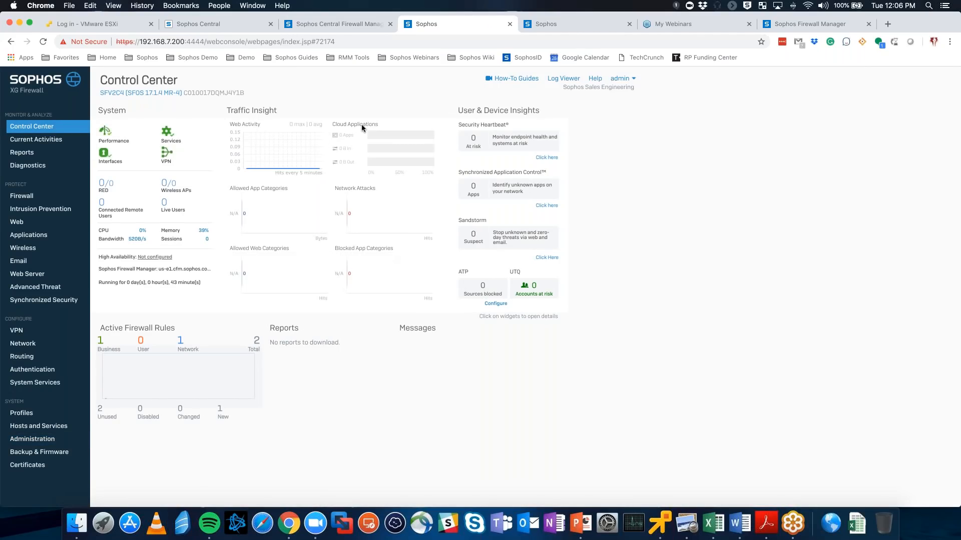
Return to the Central Firewall Manager tab showing the Select Devices dialog.
click(330, 27)
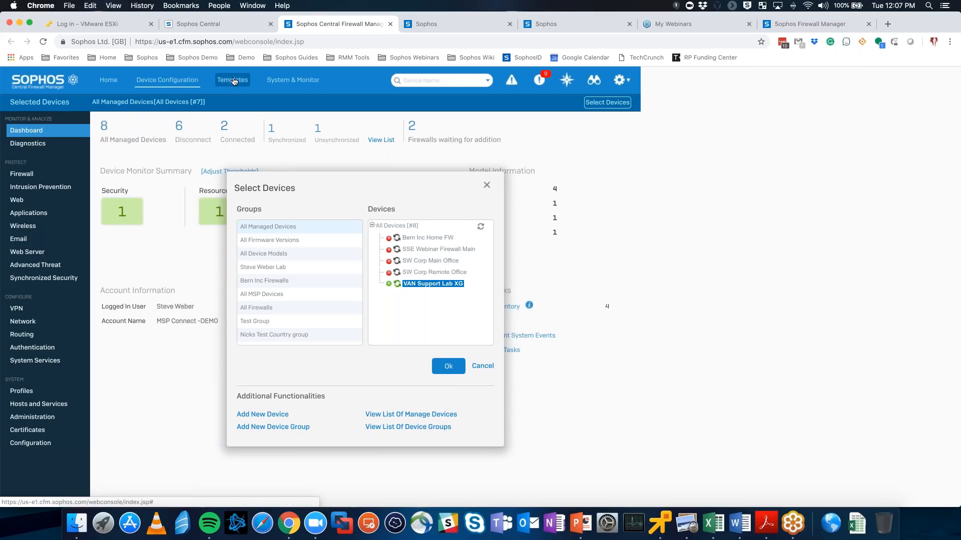
In on-premise Firewall Manager, try Add Template's import and clone options, then cancel.
click(791, 25)
click(218, 82)
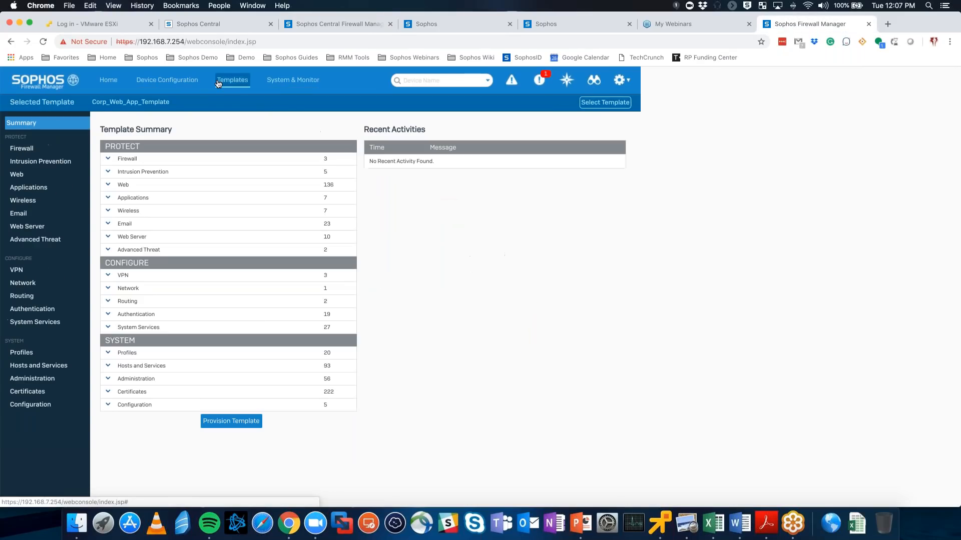
click(120, 106)
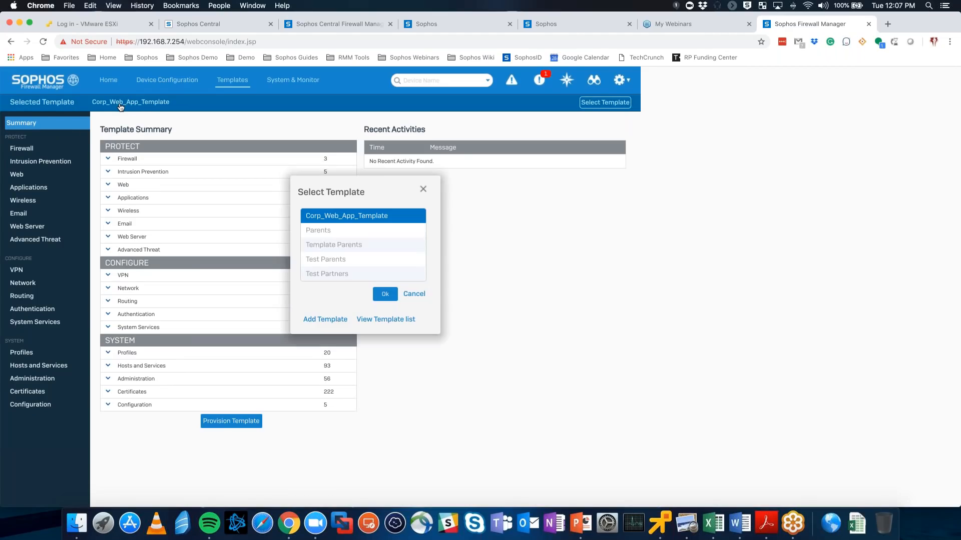
click(329, 319)
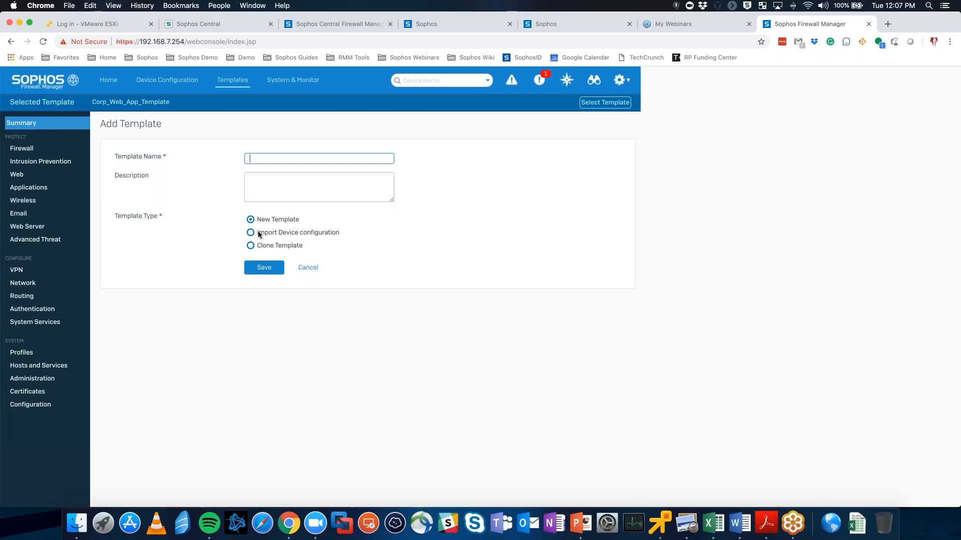
click(256, 232)
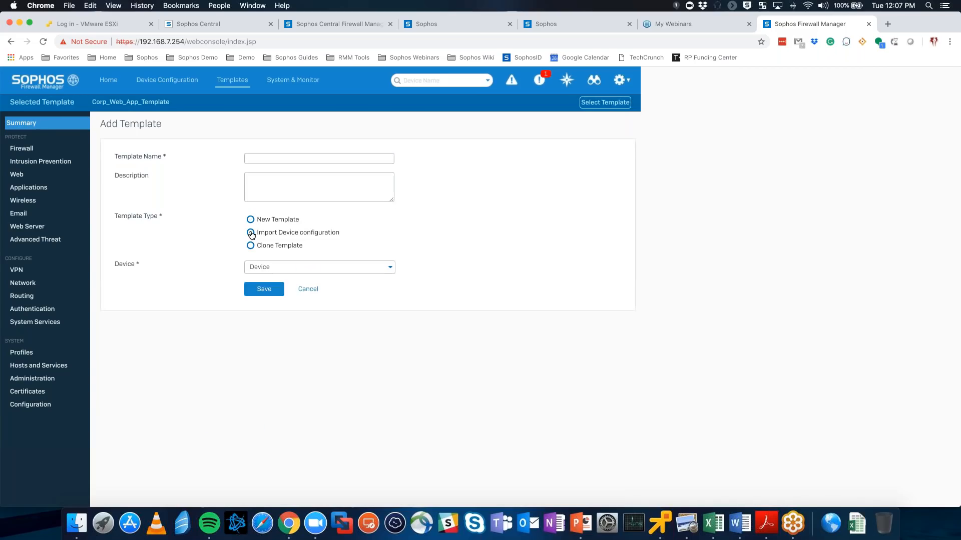
click(292, 270)
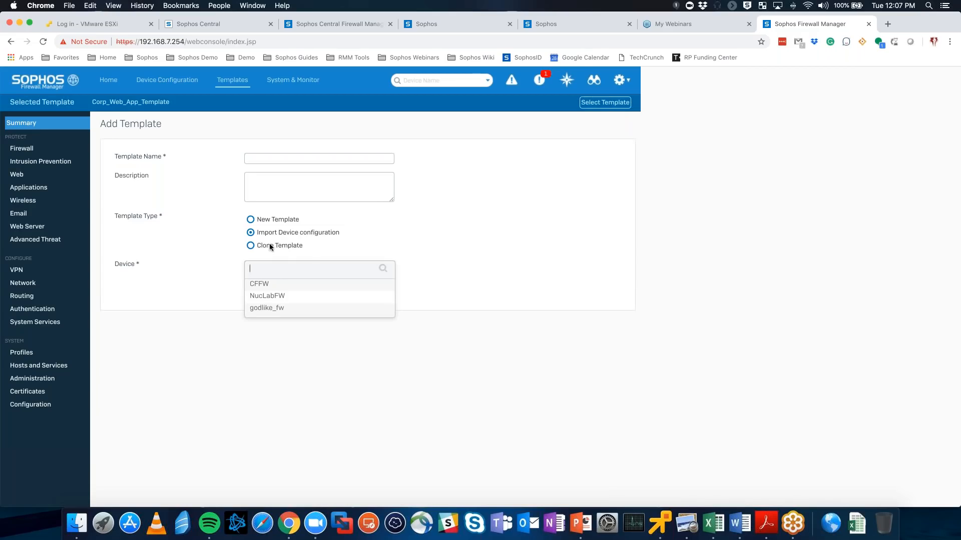
click(249, 247)
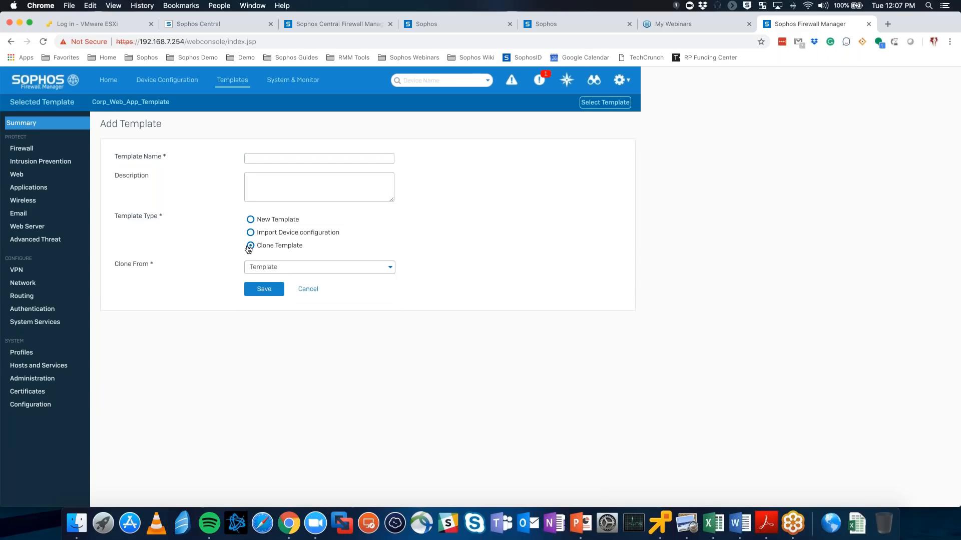
click(269, 268)
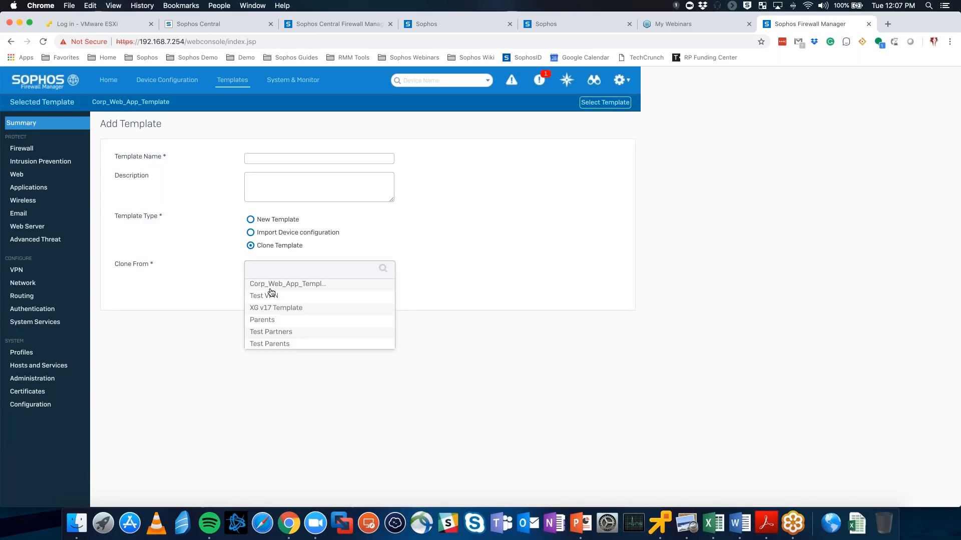
click(359, 217)
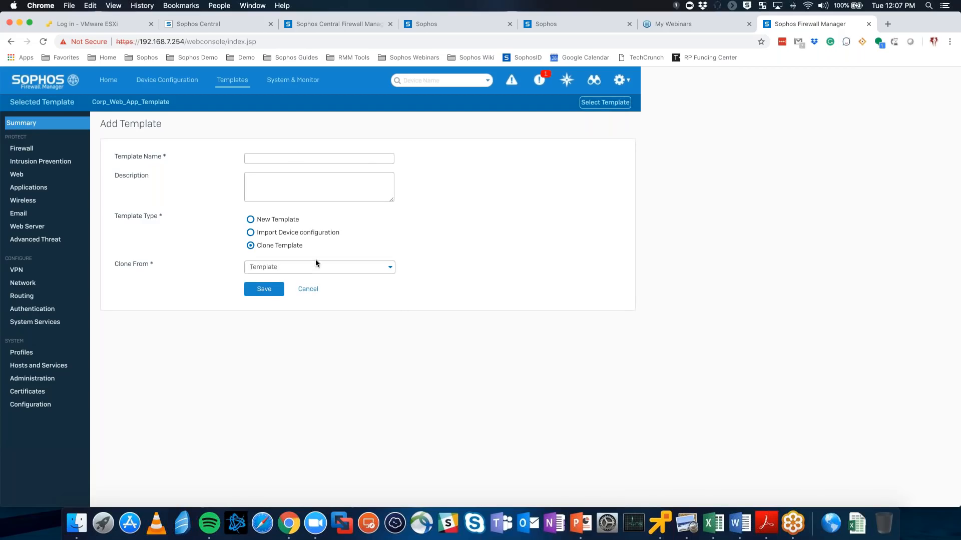
click(308, 289)
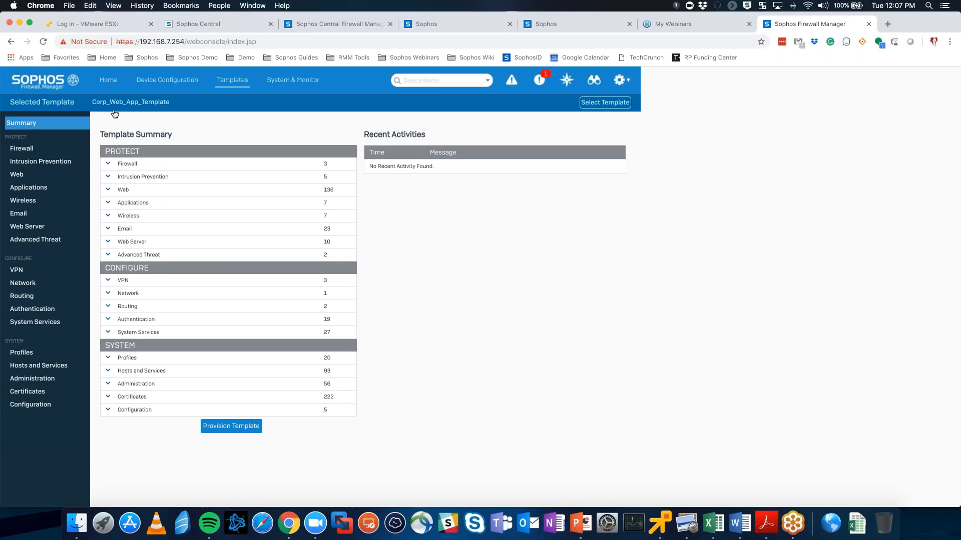
click(32, 149)
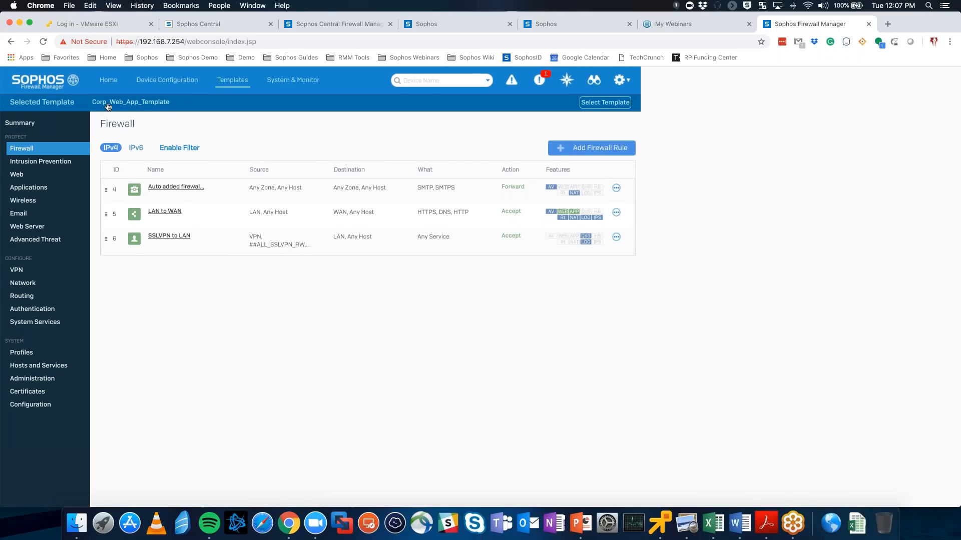
click(36, 174)
click(114, 214)
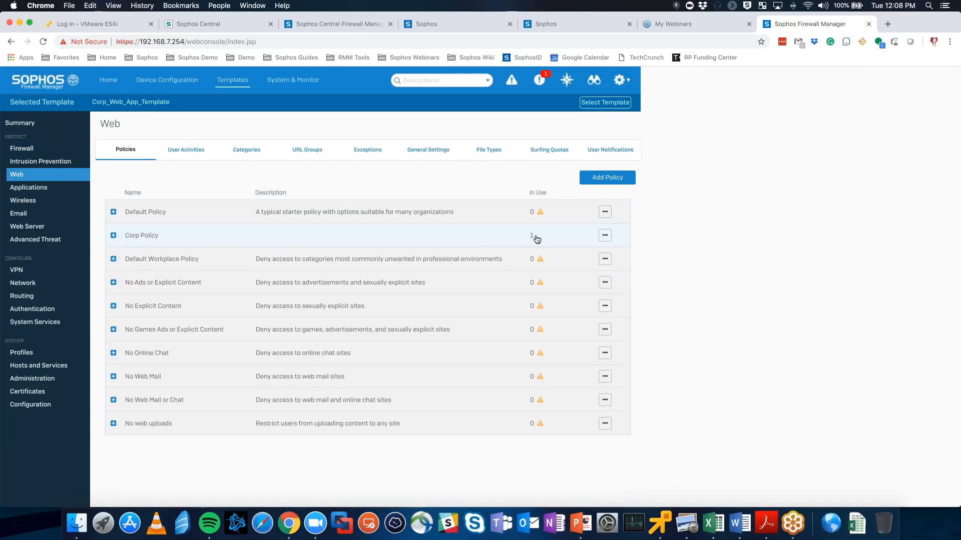
click(113, 236)
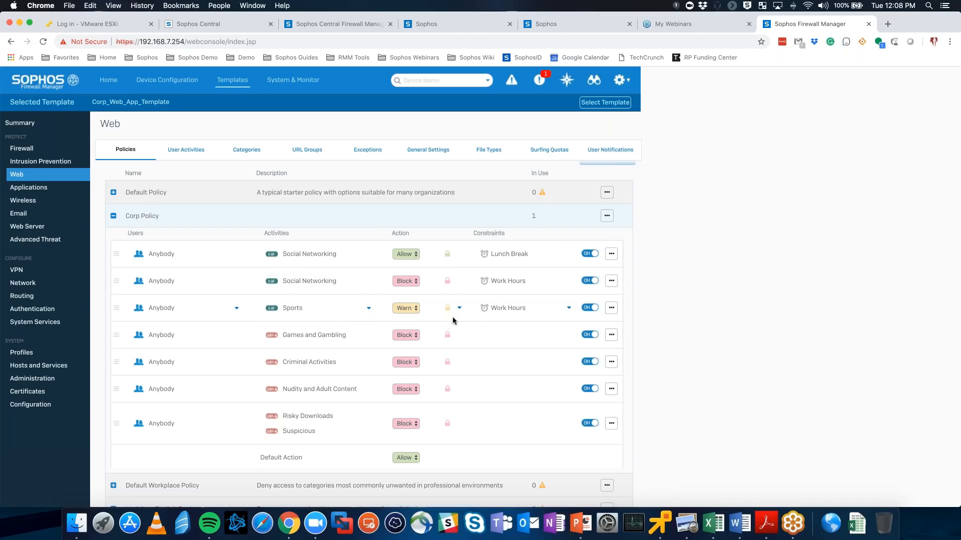
click(29, 188)
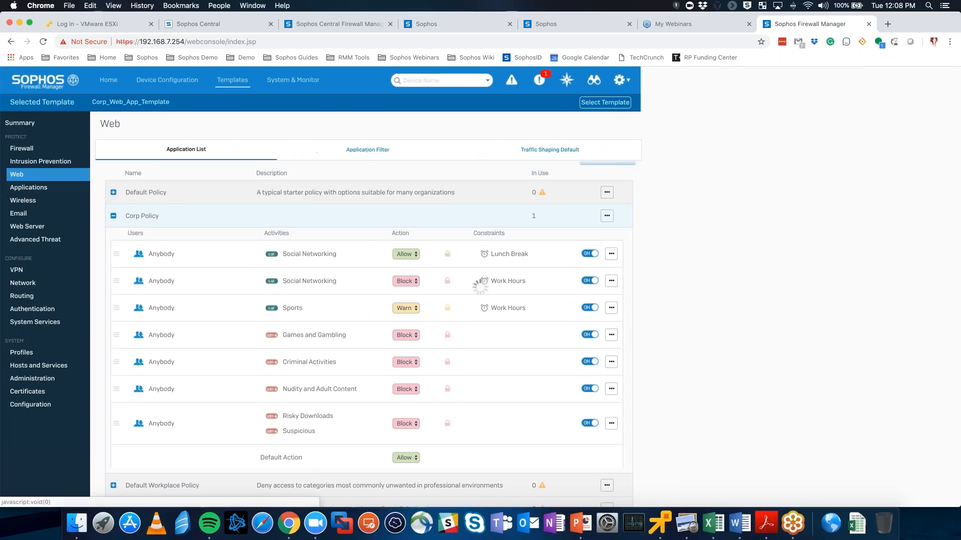
click(388, 160)
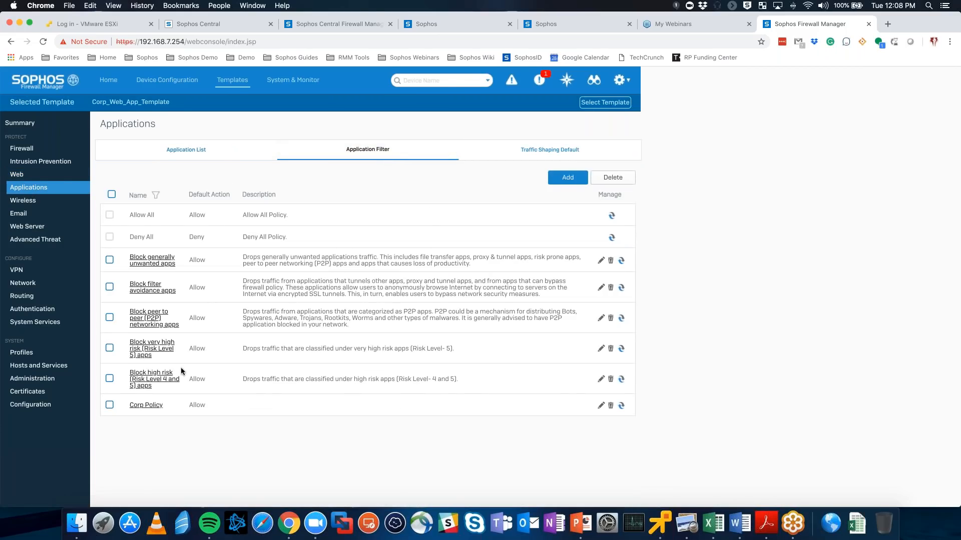
click(150, 405)
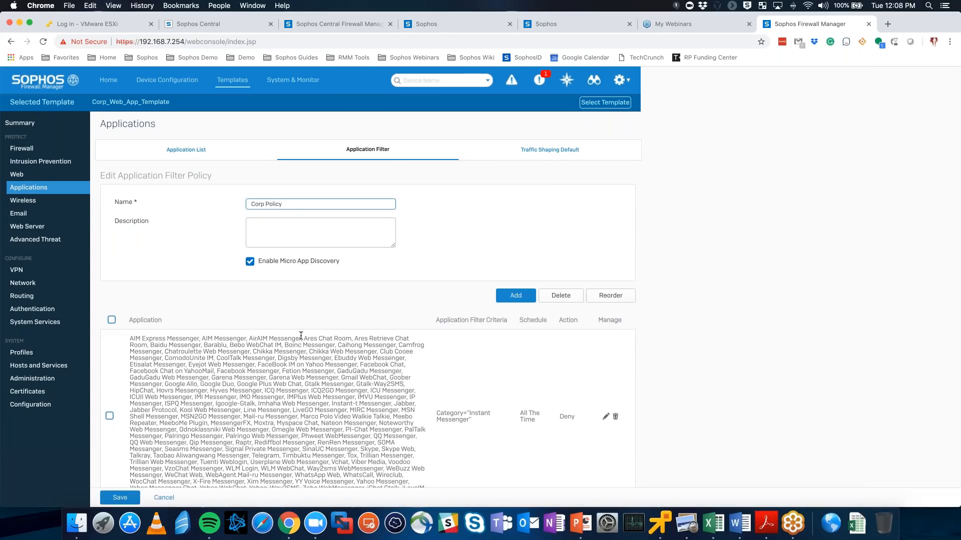
scroll(151, 409, down, 5)
scroll(365, 325, down, 5)
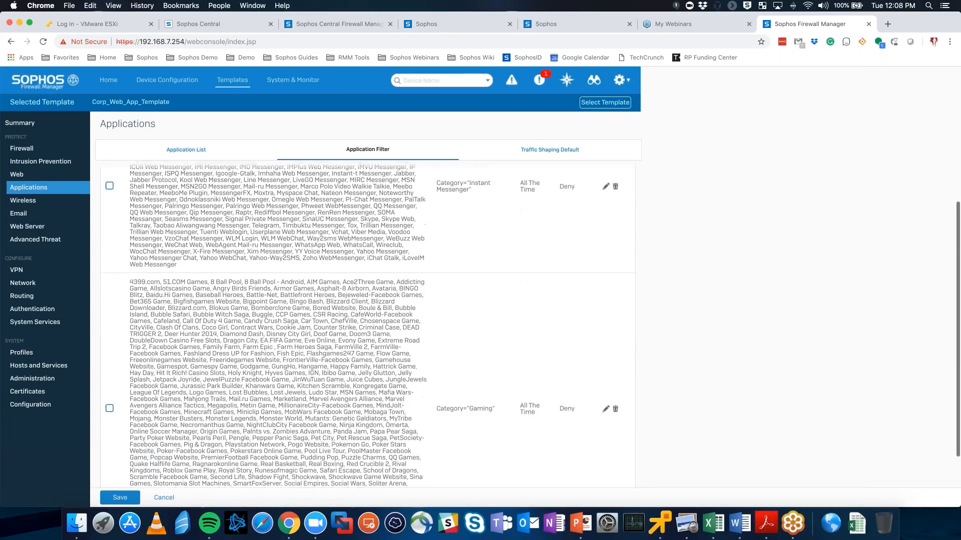
scroll(367, 325, up, 3)
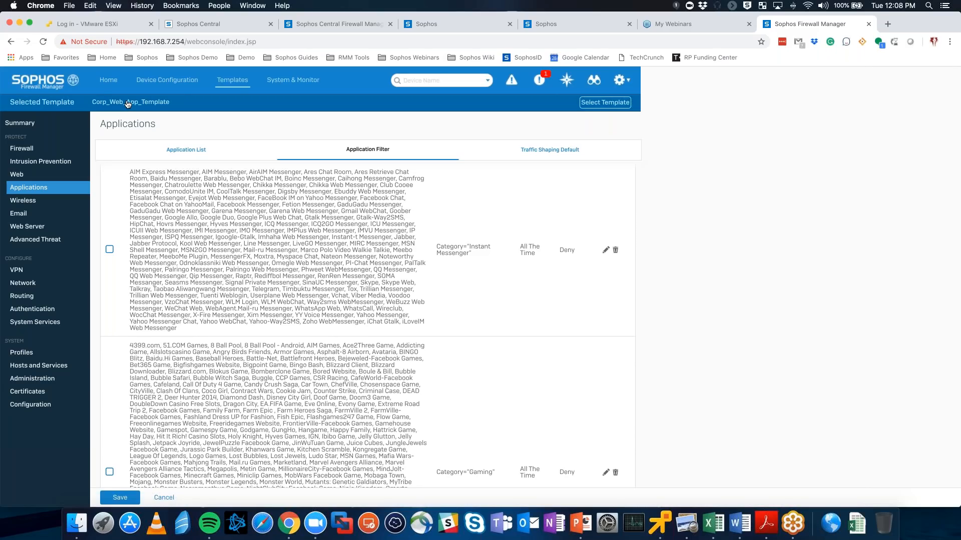
click(31, 125)
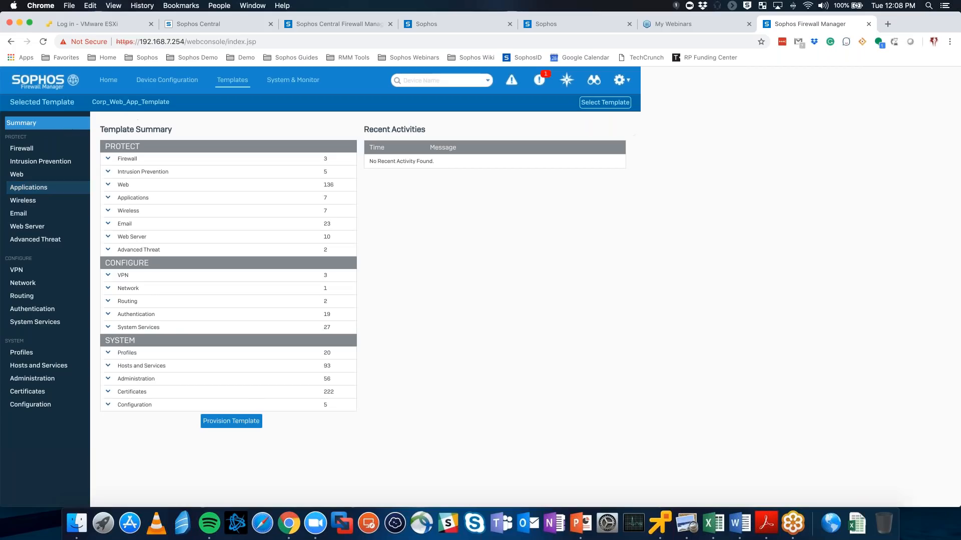
Provision the template with only Web Policies and Application Filter entities selected, and confirm.
click(231, 422)
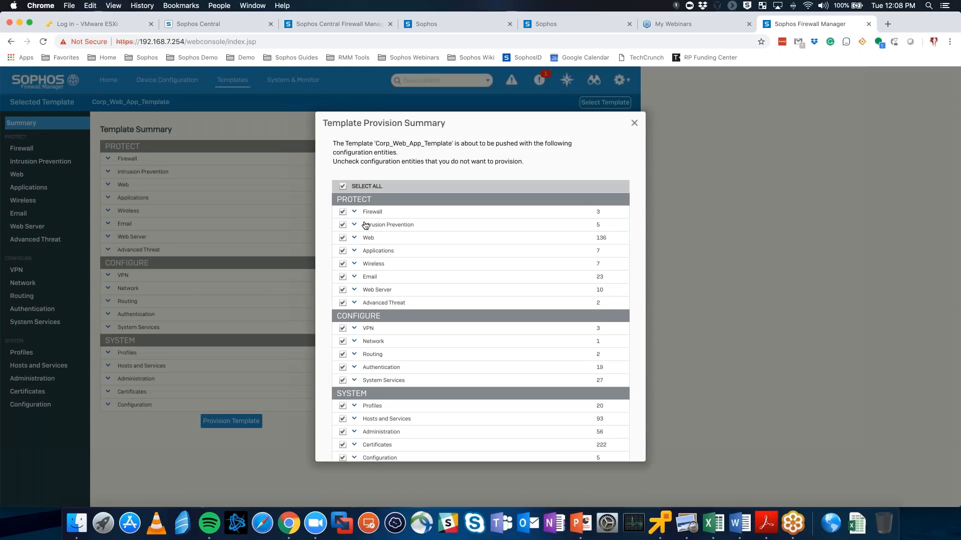
click(342, 186)
click(353, 239)
click(359, 253)
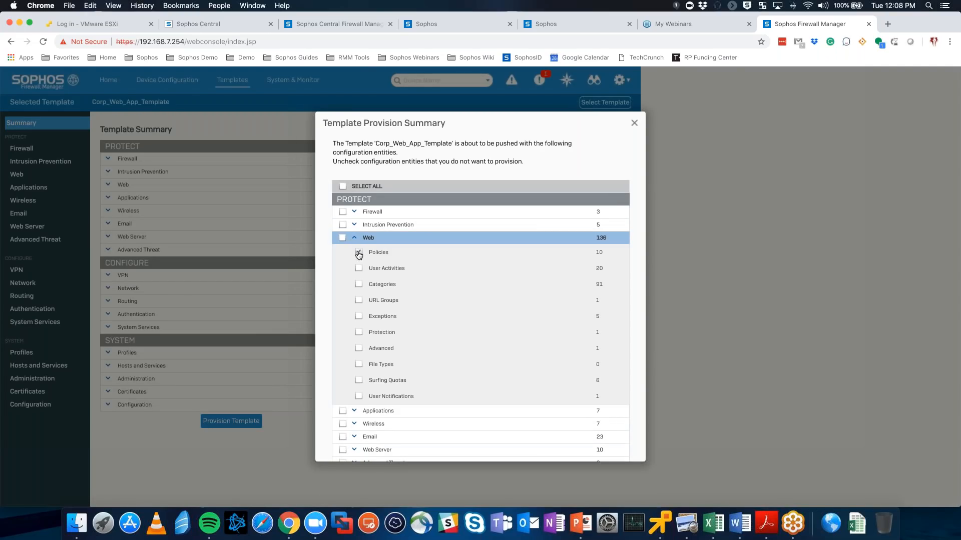
click(354, 238)
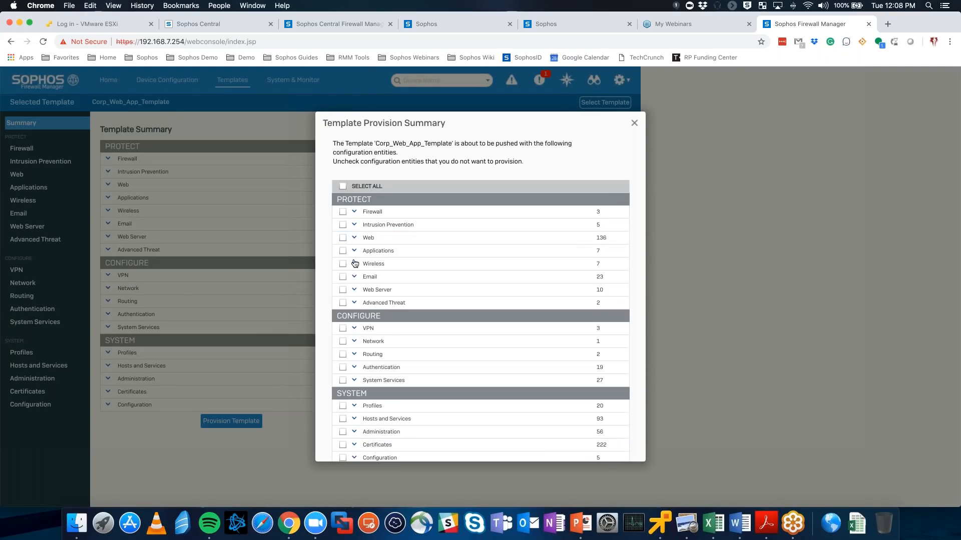
click(354, 251)
click(358, 265)
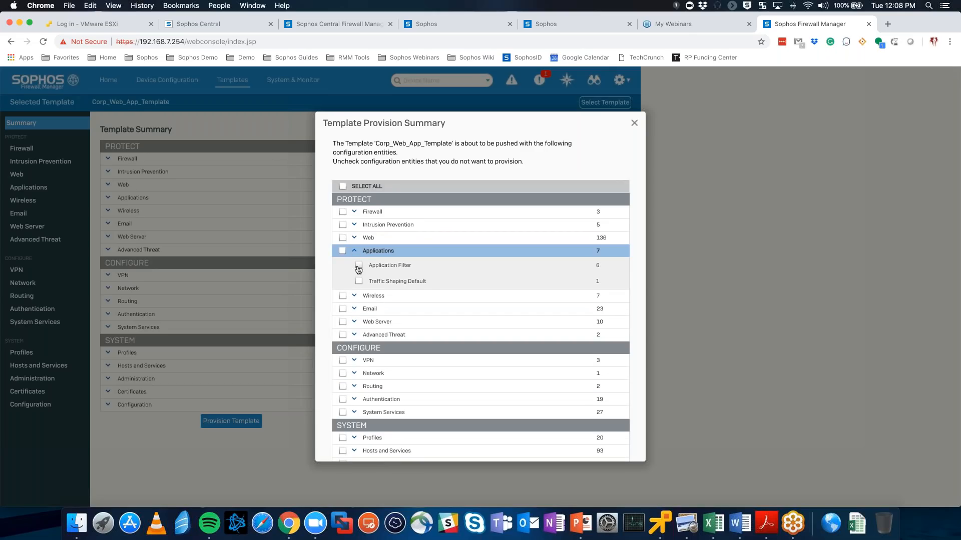
scroll(424, 391, down, 2)
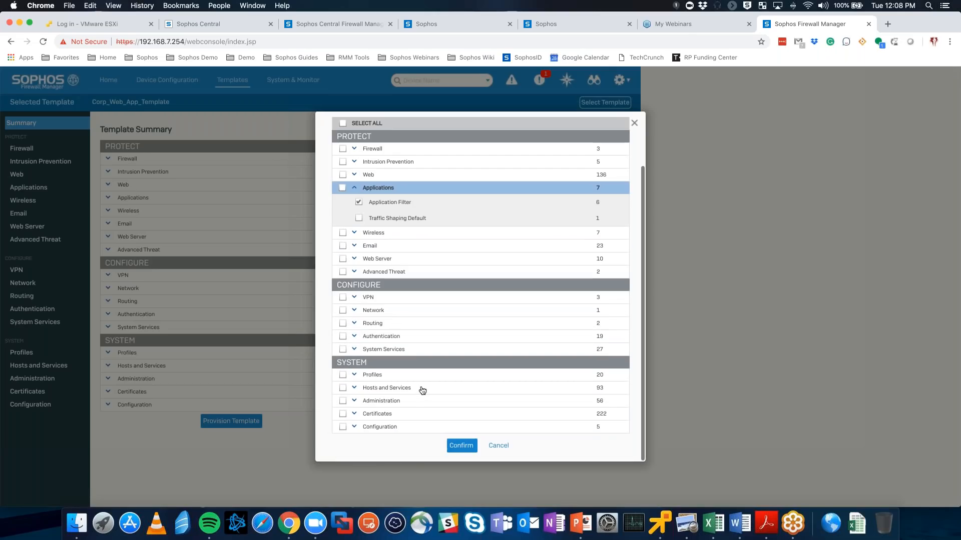
click(460, 445)
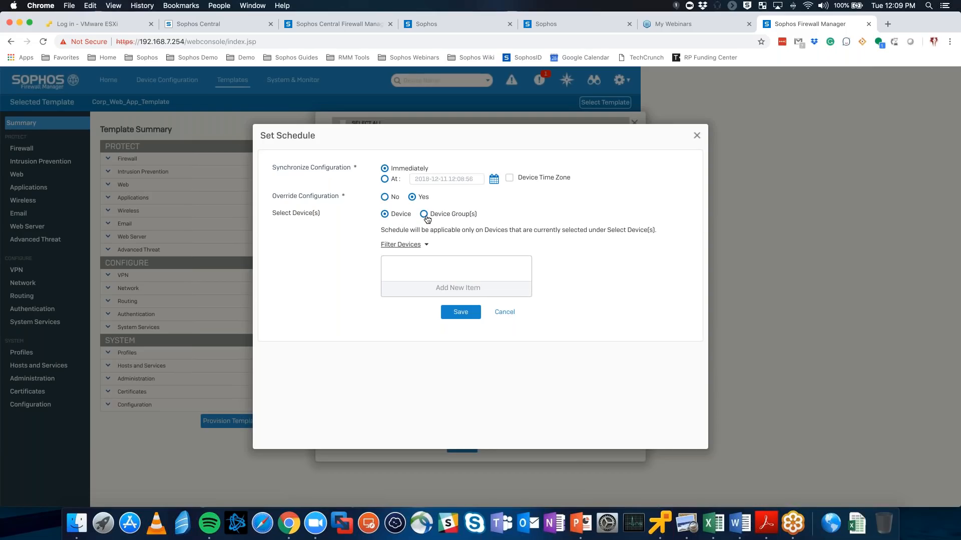
Pick NucLabFW as the schedule's target device, cancel the provisioning, then open the System & Monitor dashboard.
click(444, 288)
click(390, 330)
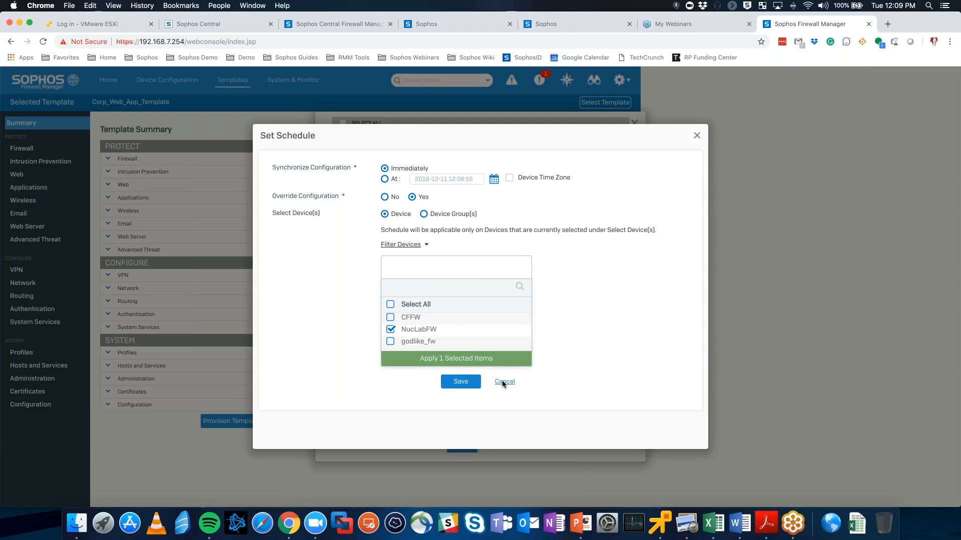
click(503, 382)
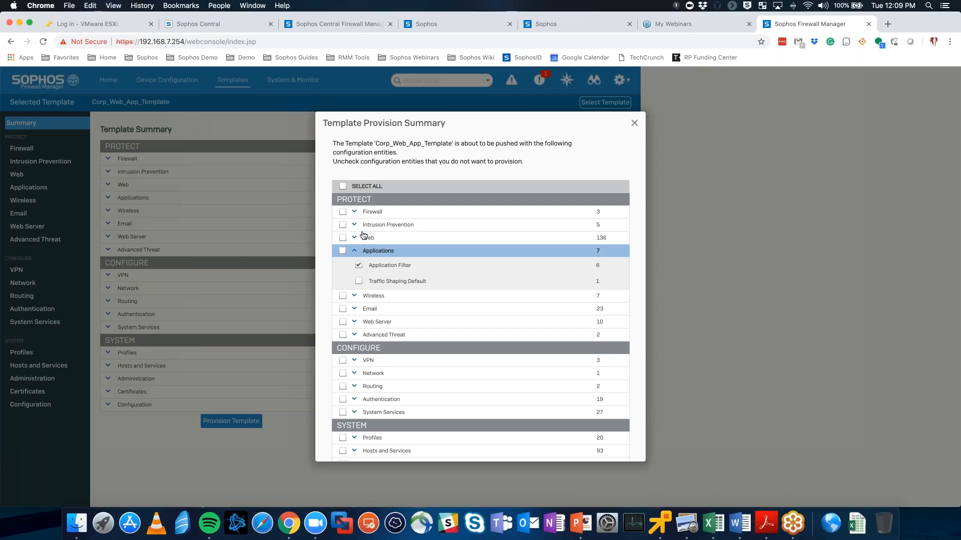
click(634, 123)
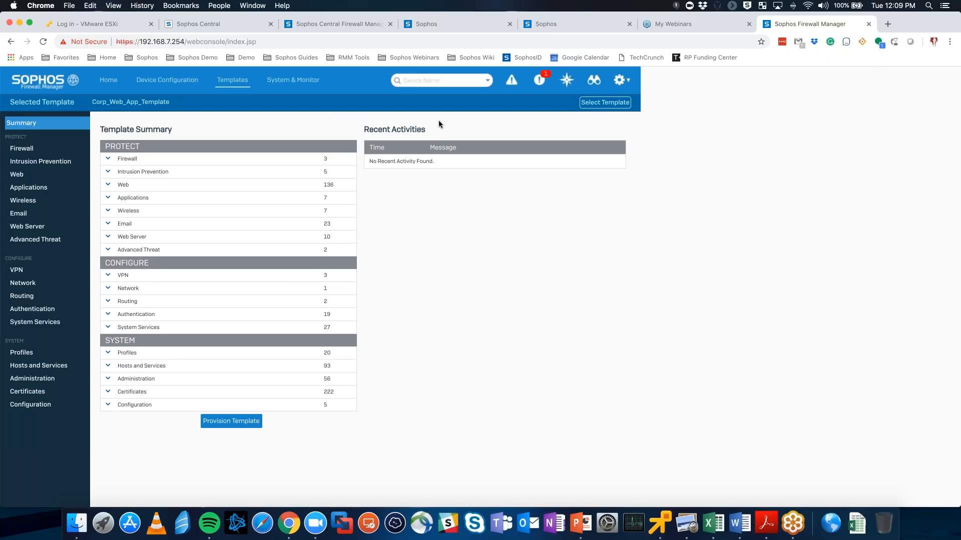
click(301, 83)
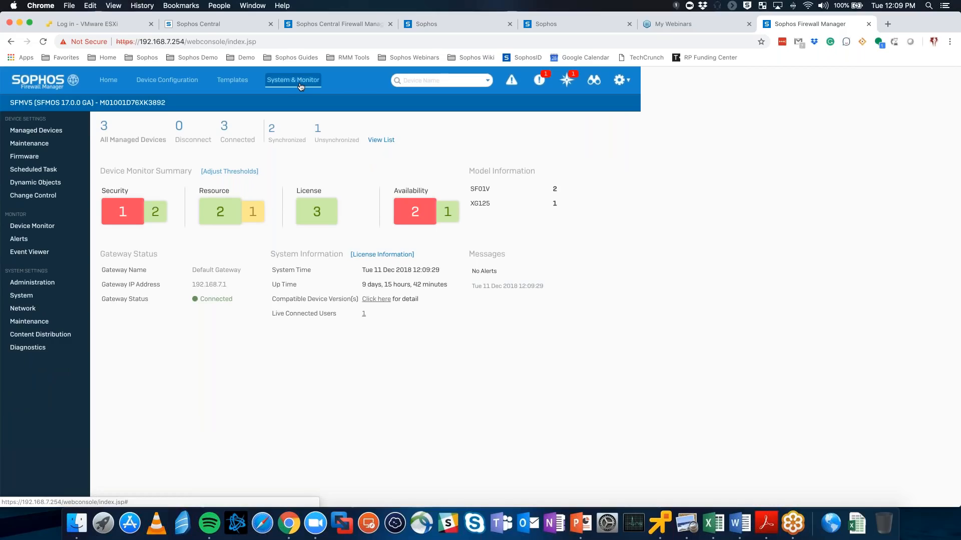
Open Managed Devices and show the Device Group tab listing the five groups.
click(45, 132)
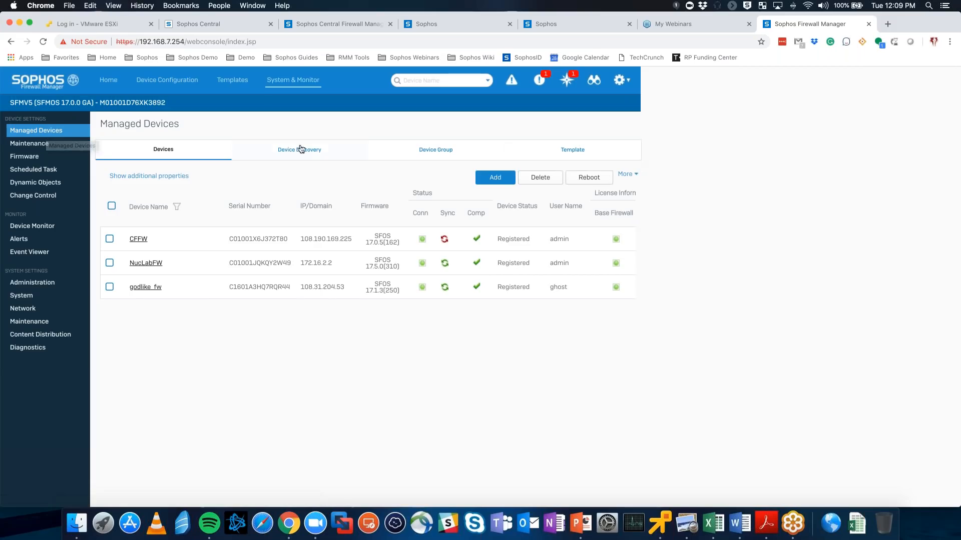
click(459, 157)
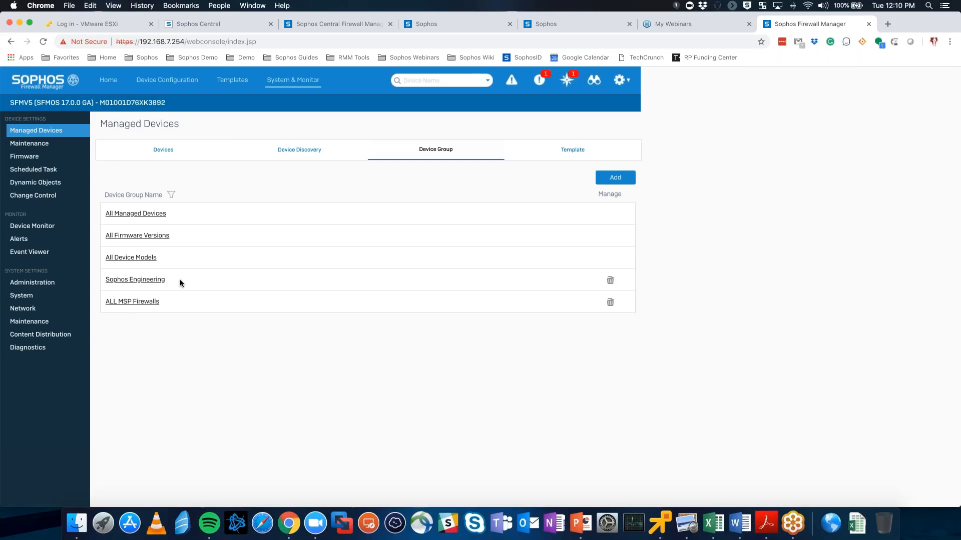
click(614, 177)
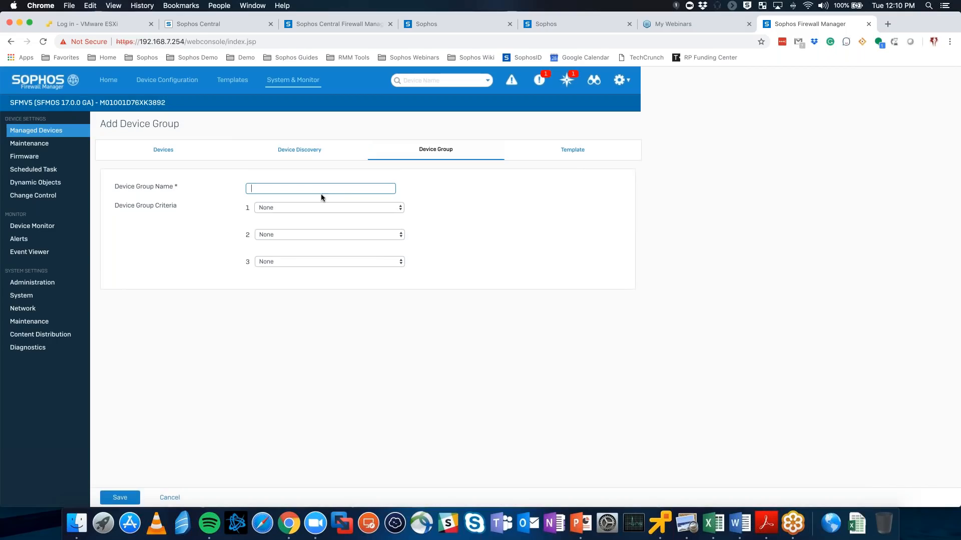
text(All Firewqwalls)
key(BackSpace)
key(BackSpace)
key(BackSpace)
key(BackSpace)
key(BackSpace)
key(BackSpace)
text(alls)
click(325, 208)
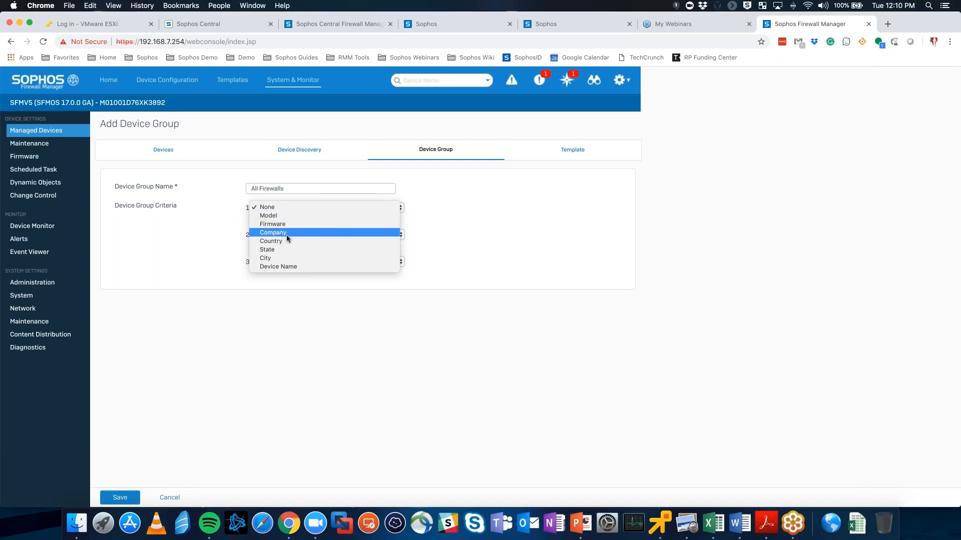
click(279, 243)
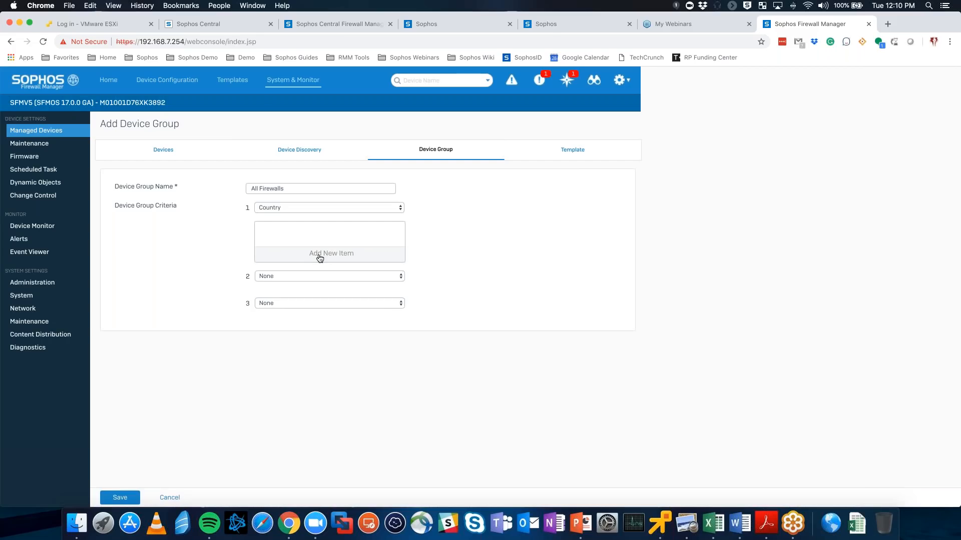
click(320, 258)
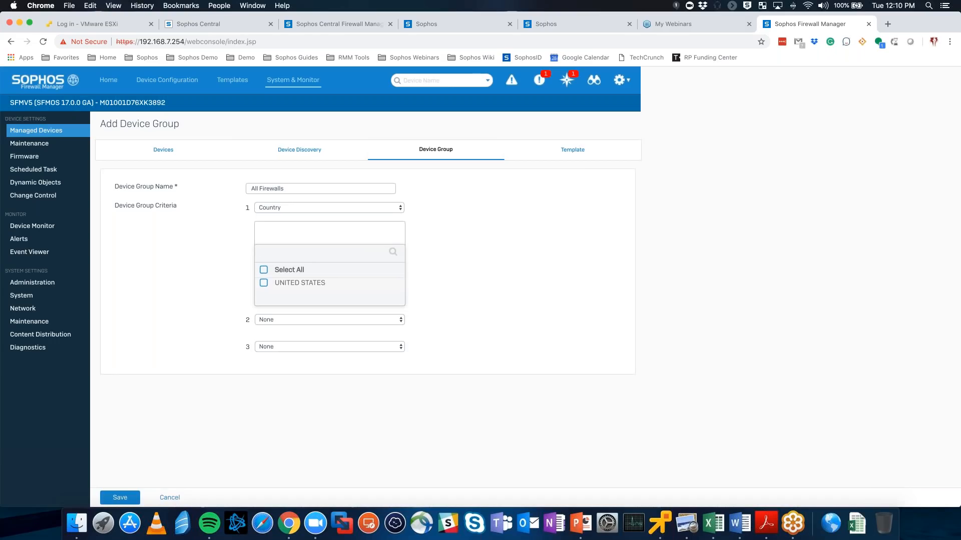
click(264, 284)
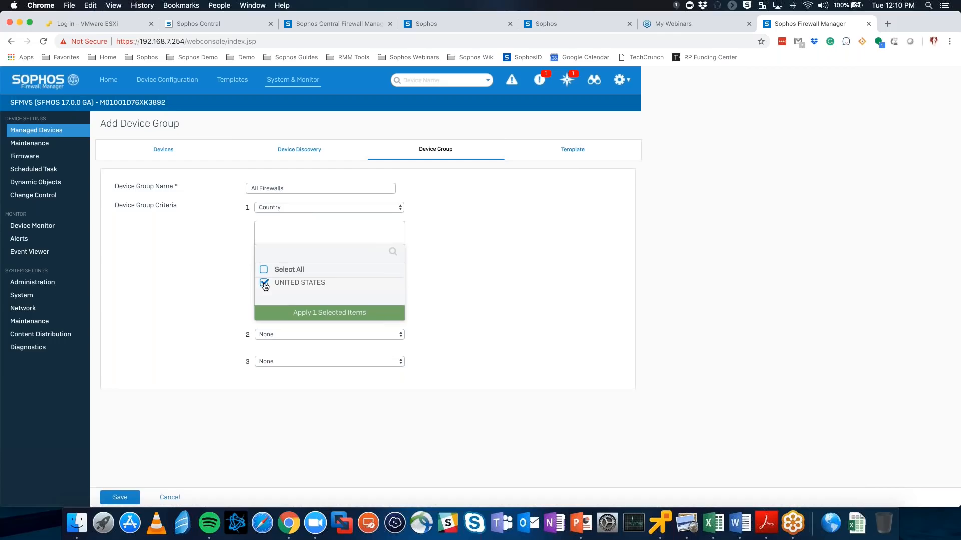
click(303, 313)
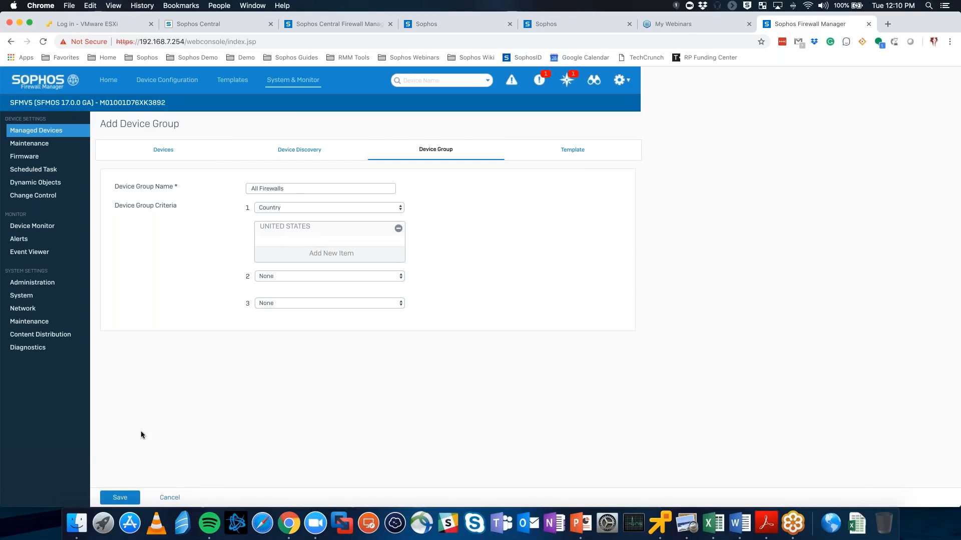
click(123, 497)
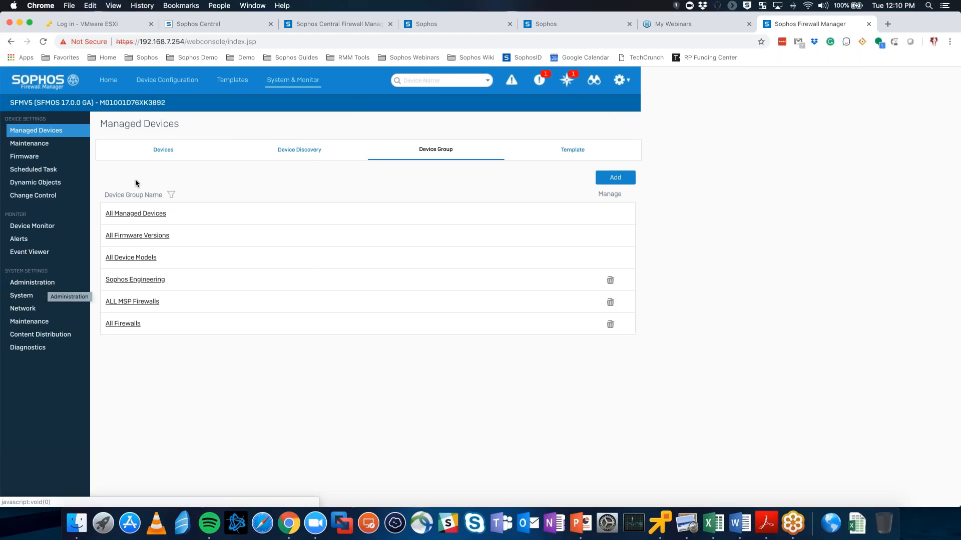
click(321, 24)
click(486, 186)
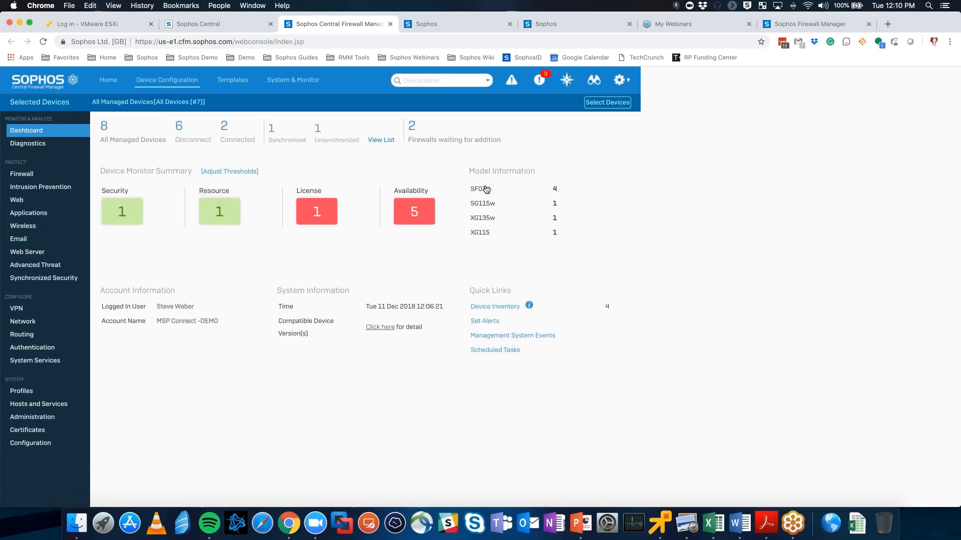
click(293, 80)
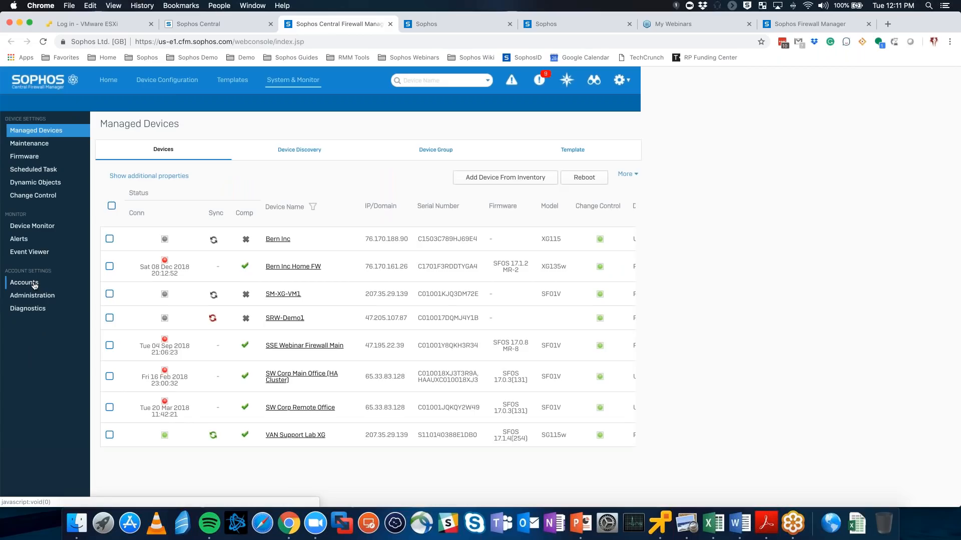
click(34, 286)
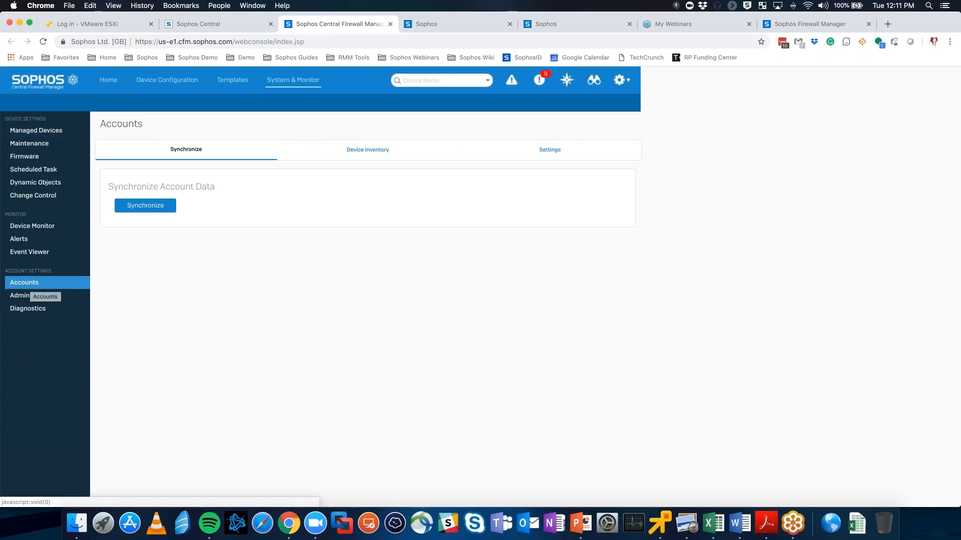
click(24, 298)
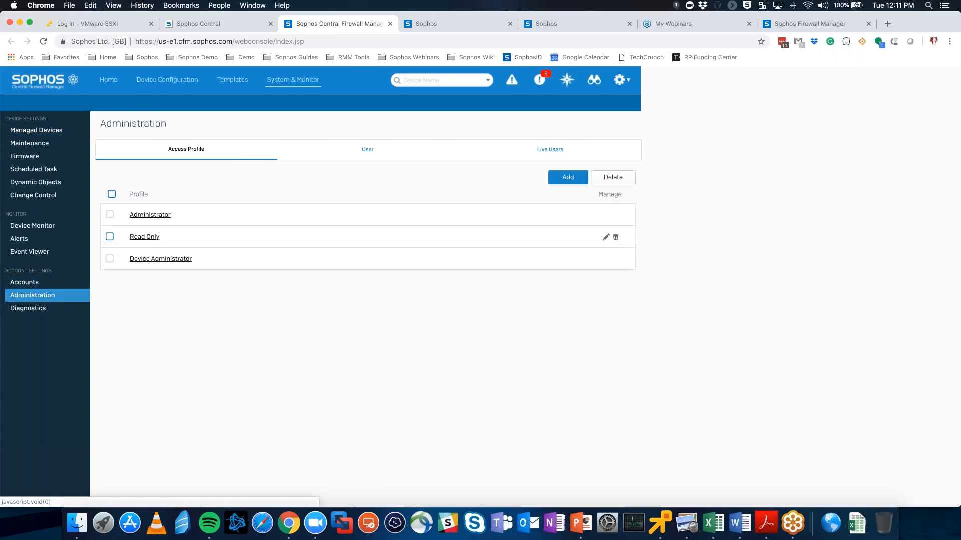
click(368, 150)
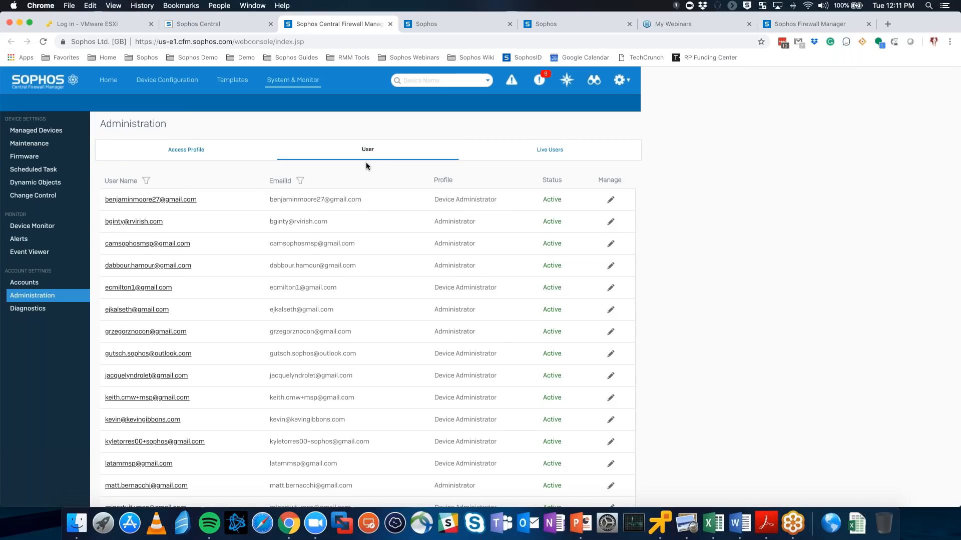
click(788, 28)
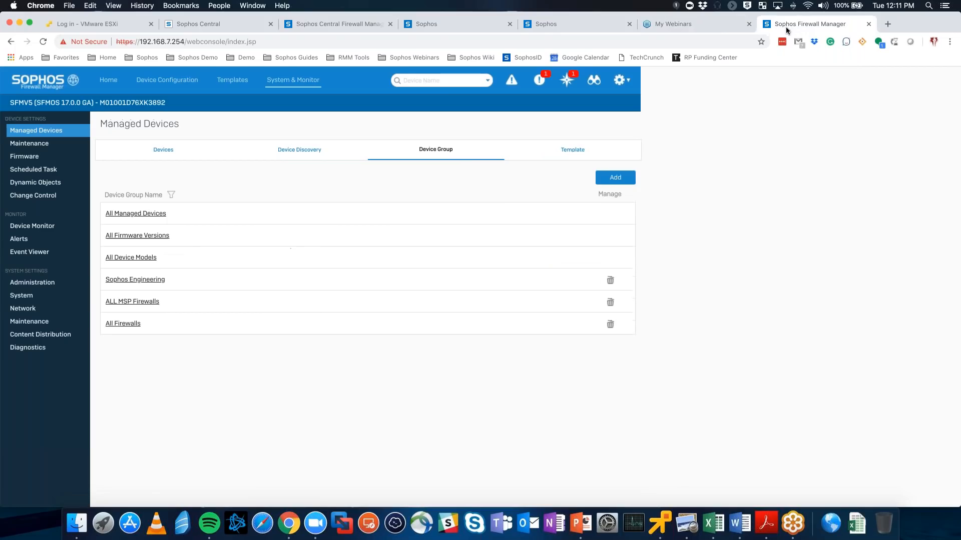
Open Administration > User and edit the temporary admin user's account.
click(30, 284)
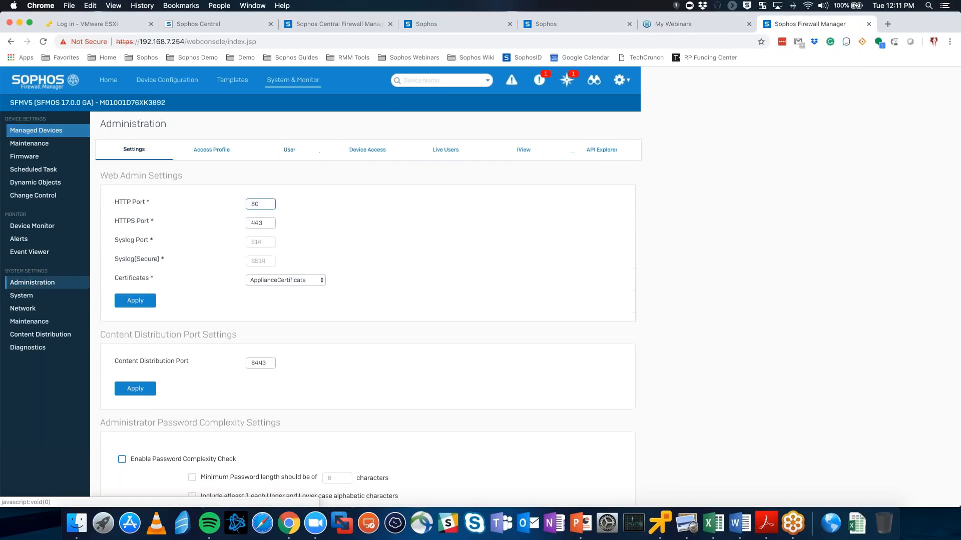
click(303, 158)
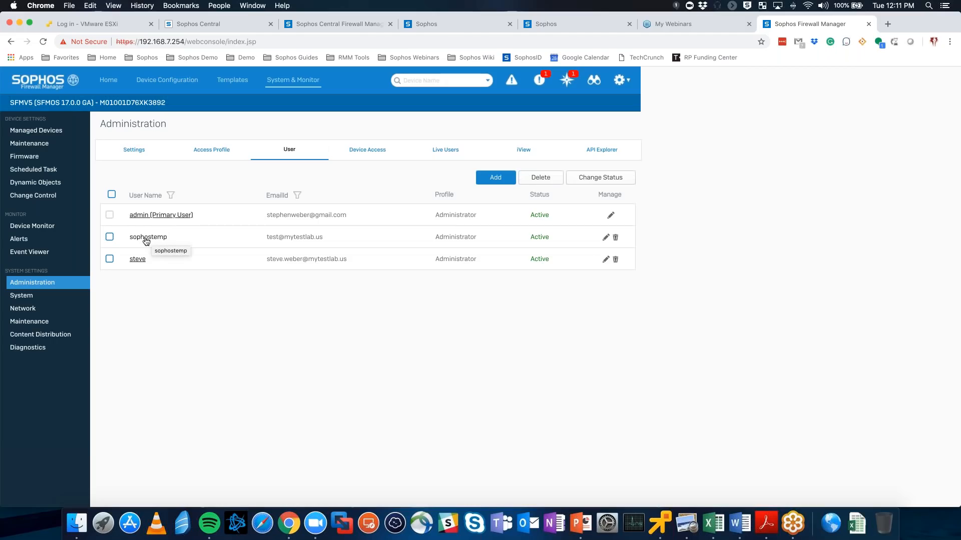
click(605, 237)
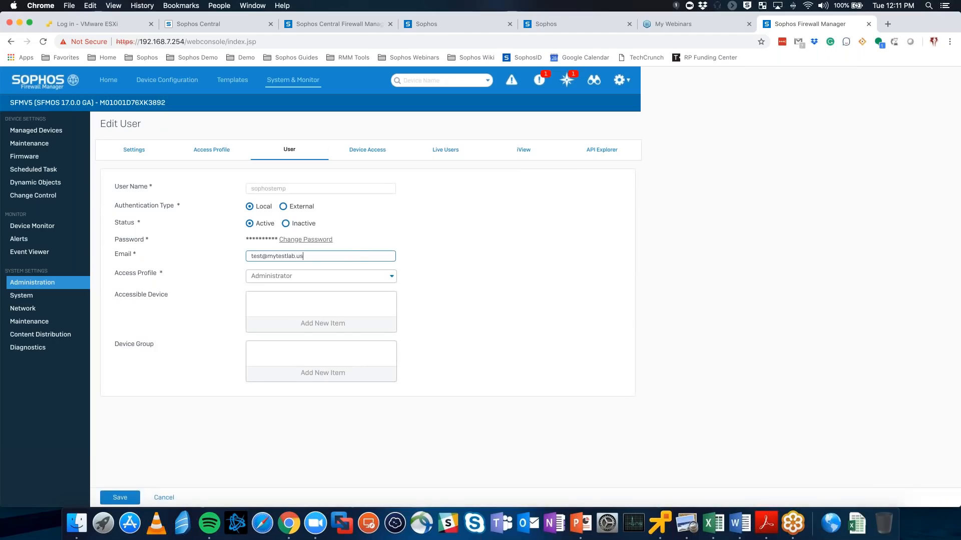
Review the access profile options, keeping Administrator, and browse the device groups available to assign.
click(295, 278)
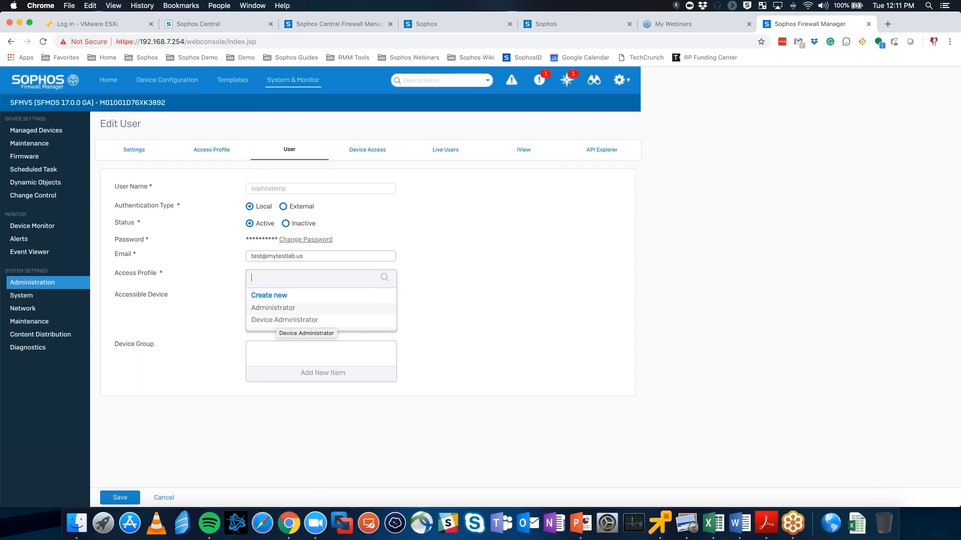
click(294, 371)
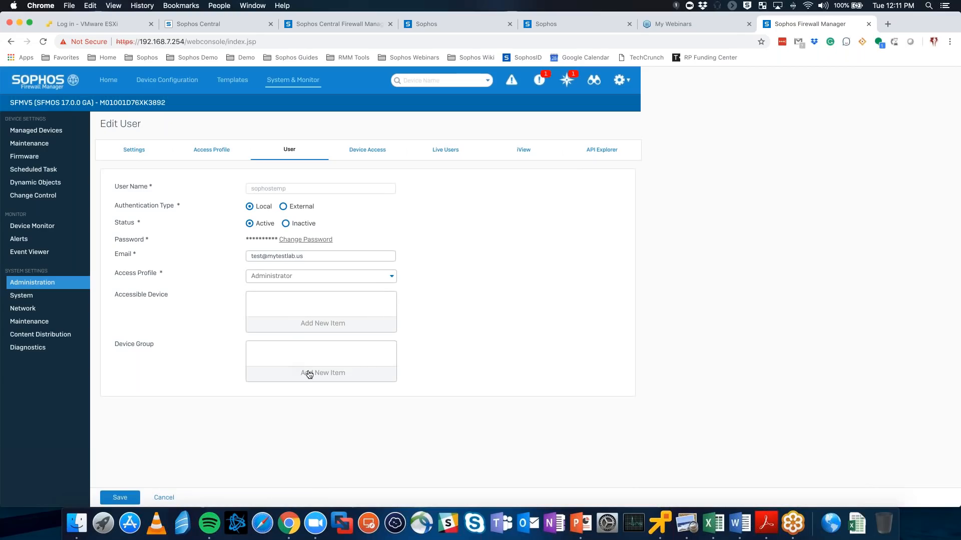
click(305, 372)
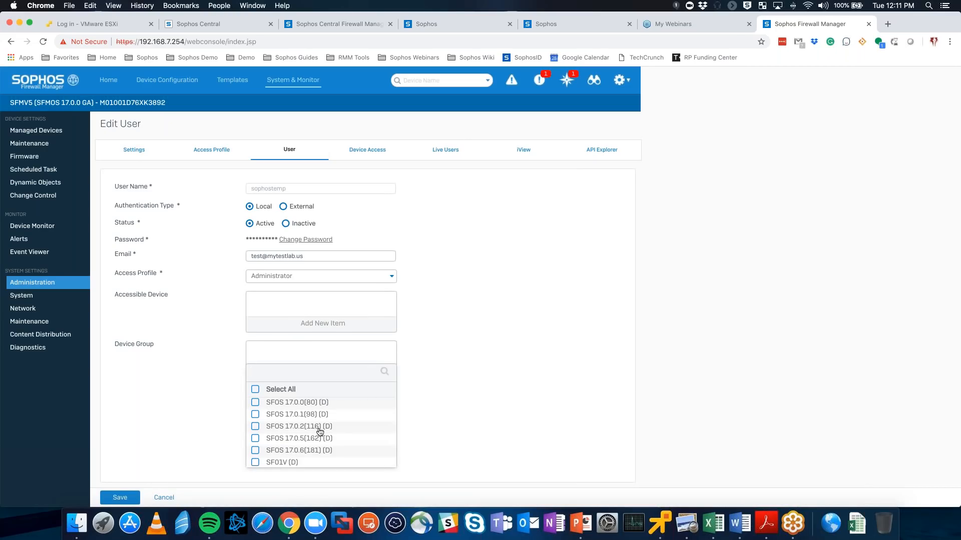
scroll(319, 431, down, 5)
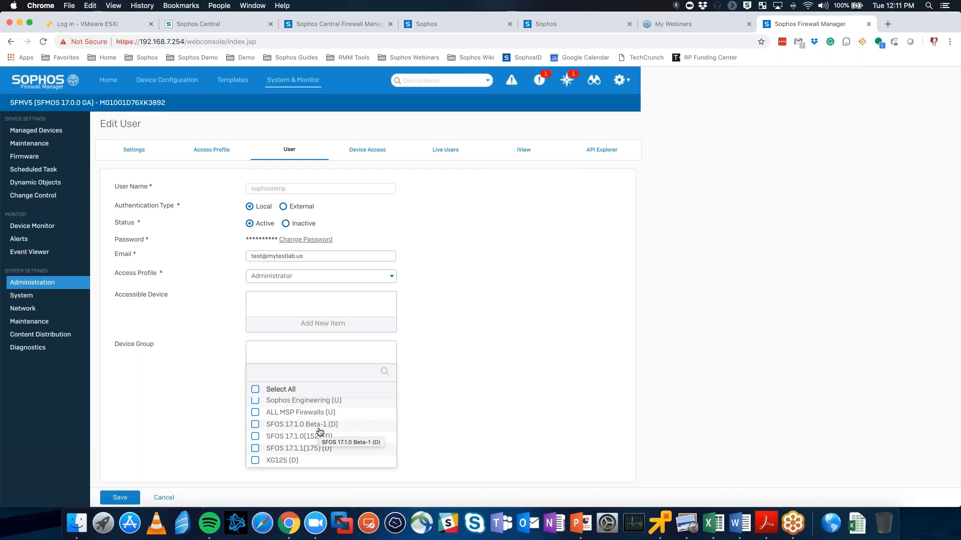
click(315, 25)
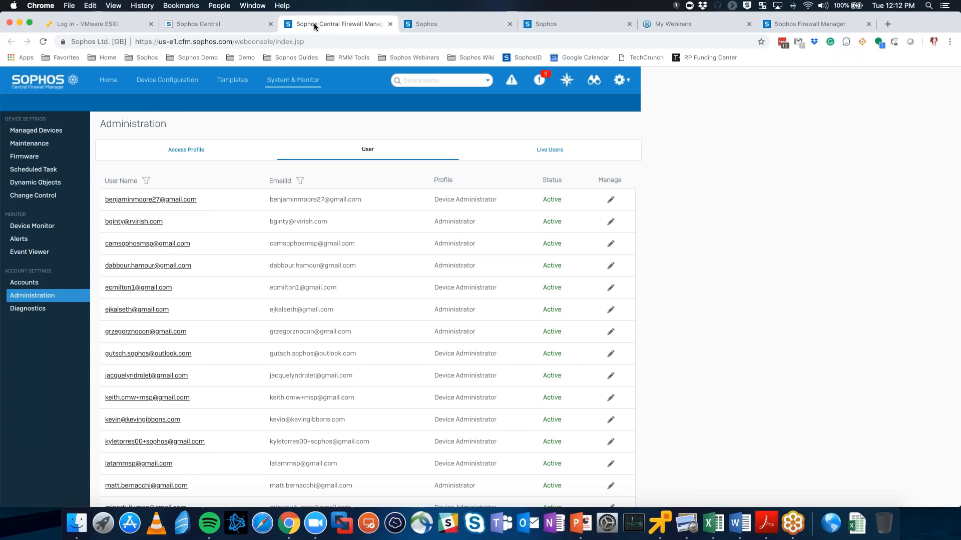
click(791, 22)
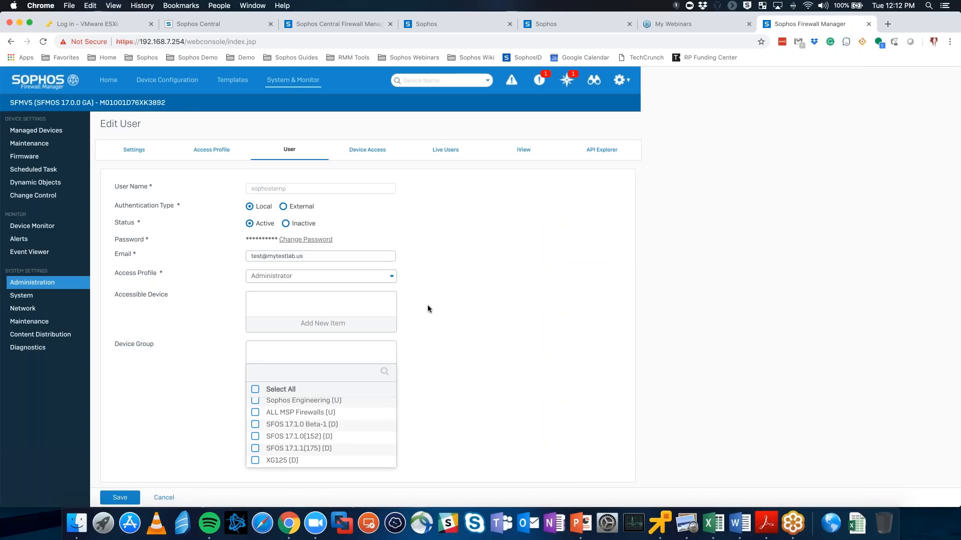
Set the access profile to Device Administrator and close the device list without assigning CFFW or godlike_fw.
click(340, 326)
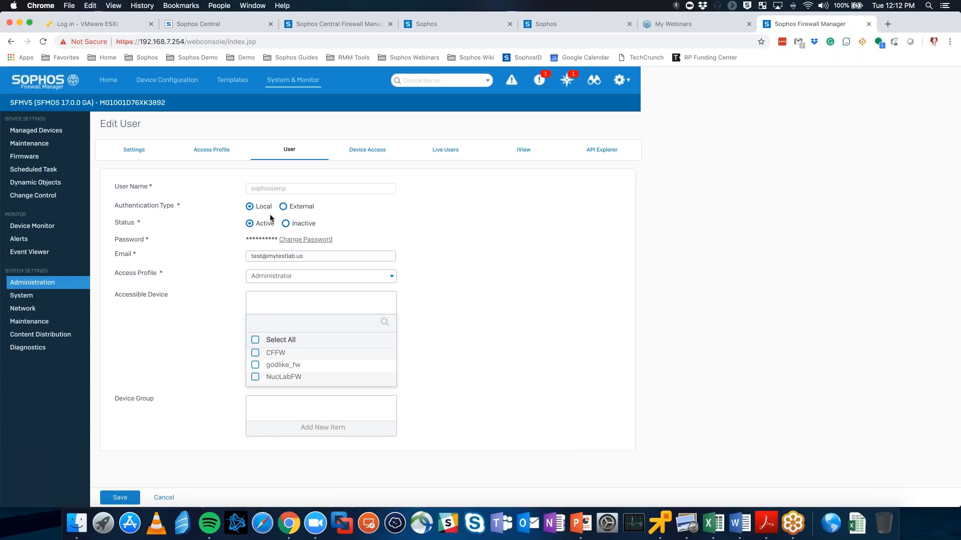
click(288, 278)
click(281, 322)
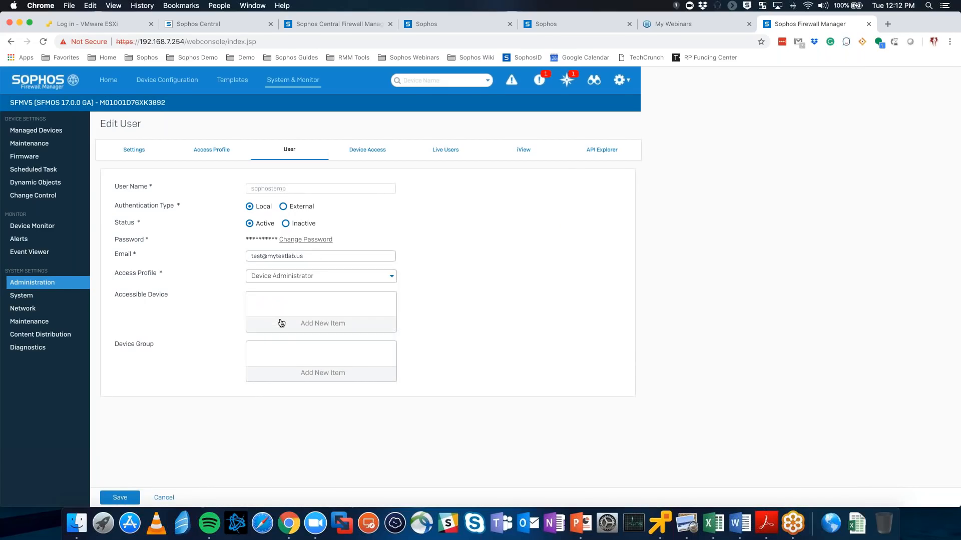
click(297, 325)
click(256, 353)
click(256, 365)
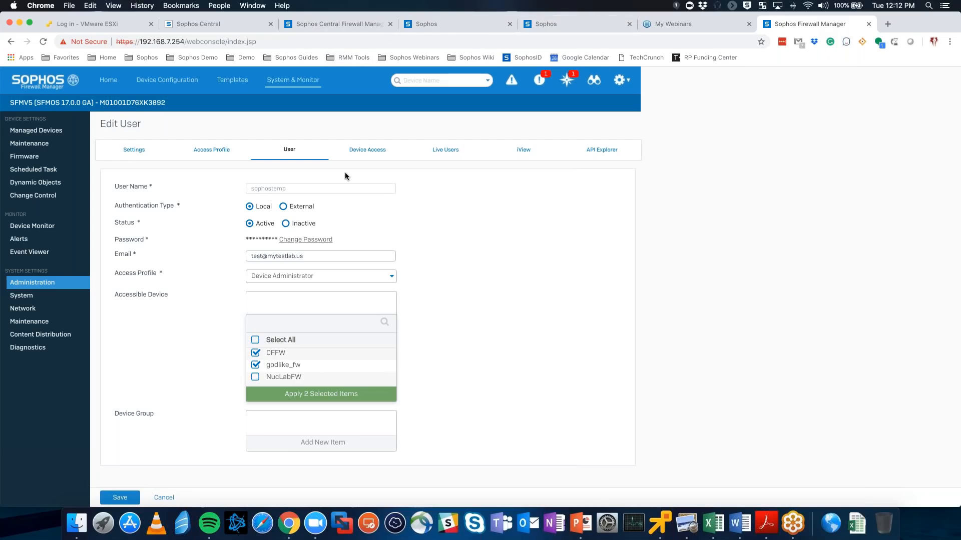
click(316, 432)
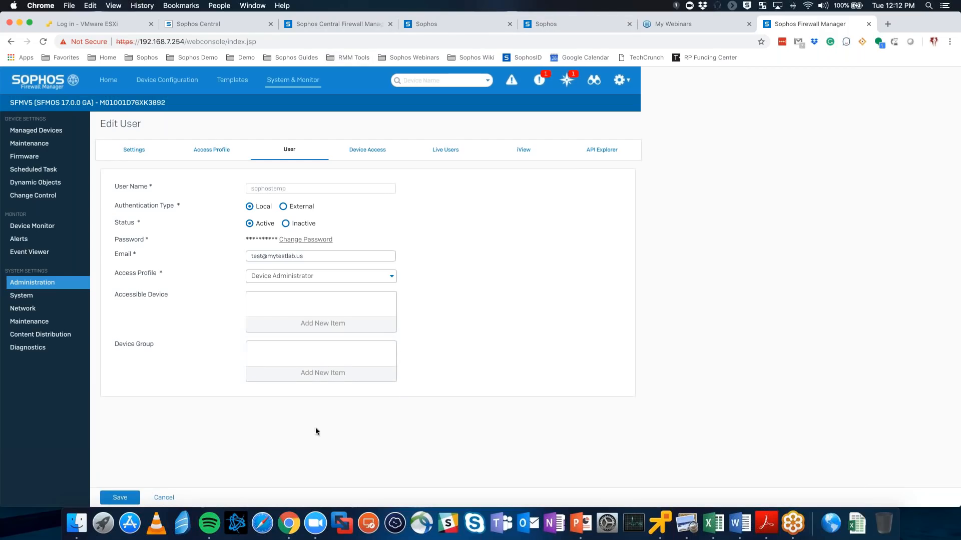
Assign the ALL MSP Firewalls device group to the user and apply the selection.
click(313, 372)
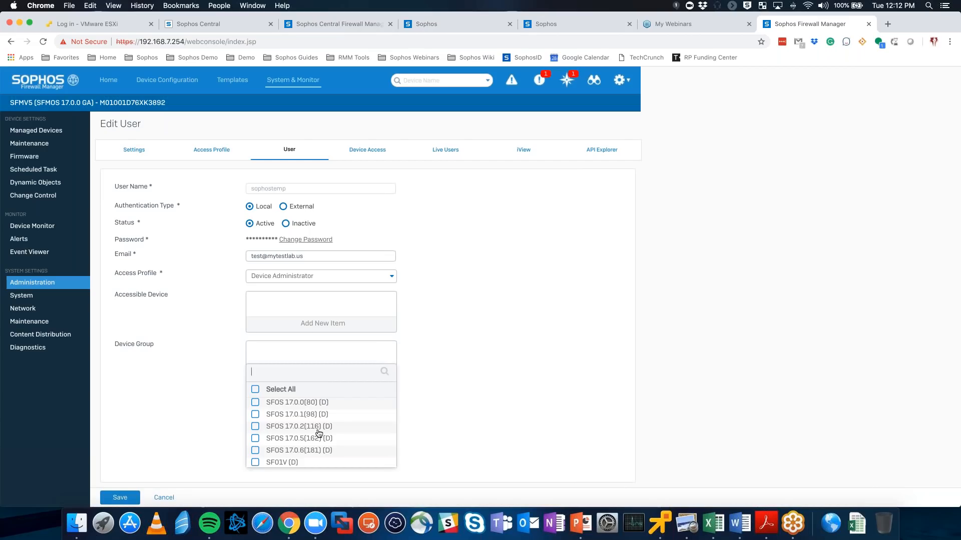
scroll(319, 433, down, 5)
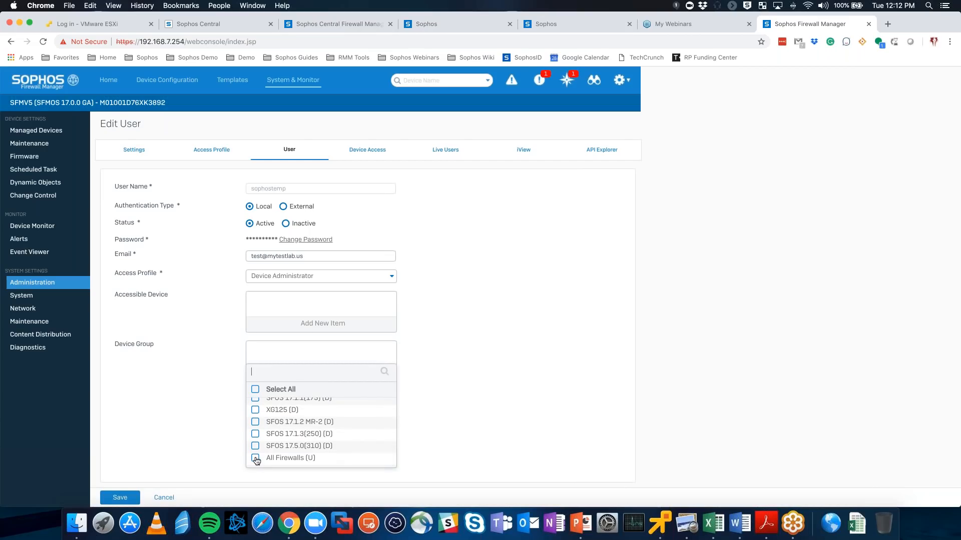
scroll(310, 433, up, 5)
click(266, 423)
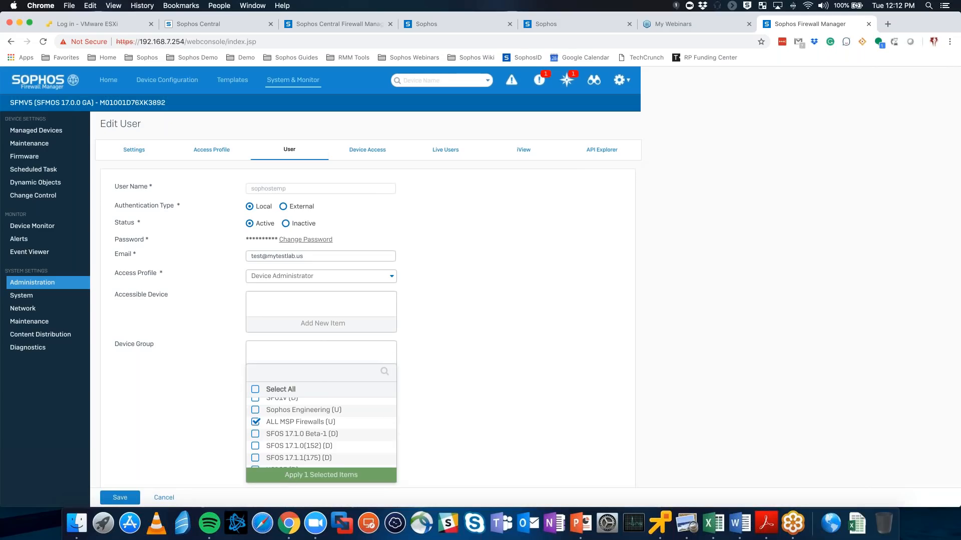
click(321, 475)
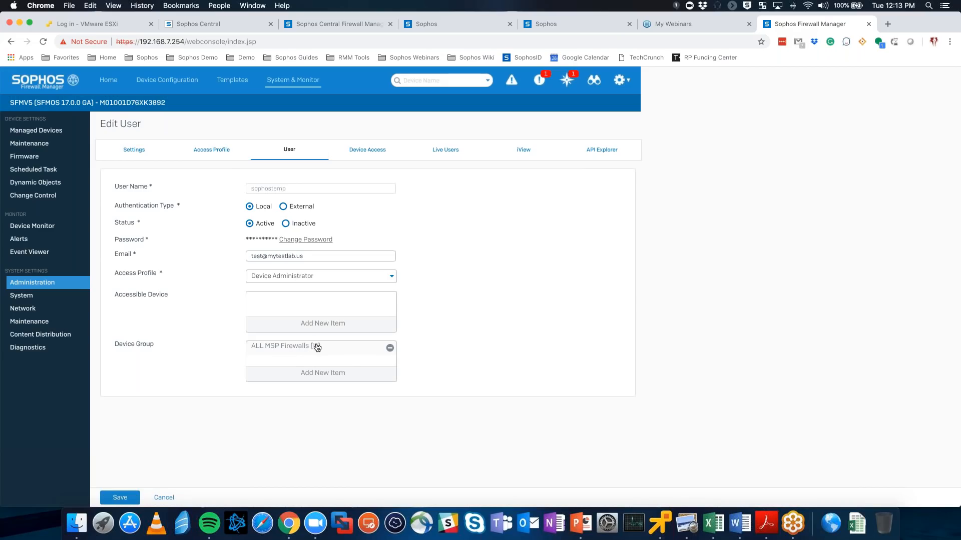
Switch the access profile to Administrator, then back to Device Administrator.
click(297, 277)
click(283, 310)
click(257, 276)
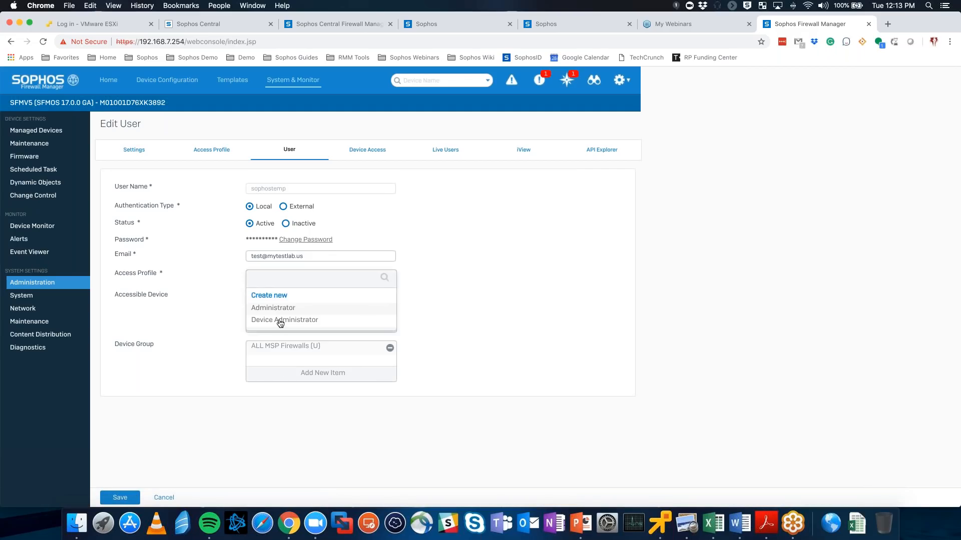
click(280, 321)
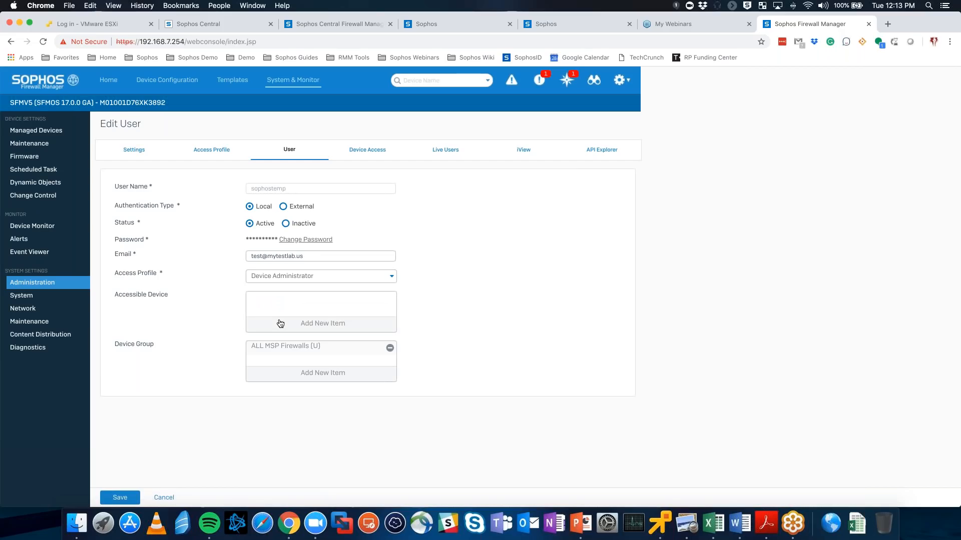
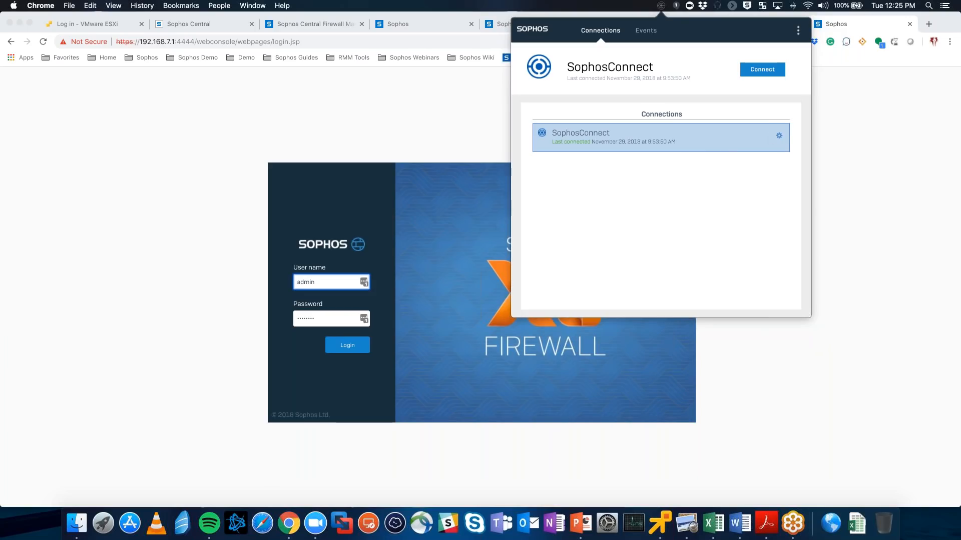
Delete the saved SophosConnect connection, then log in to the XG Firewall admin console.
click(780, 137)
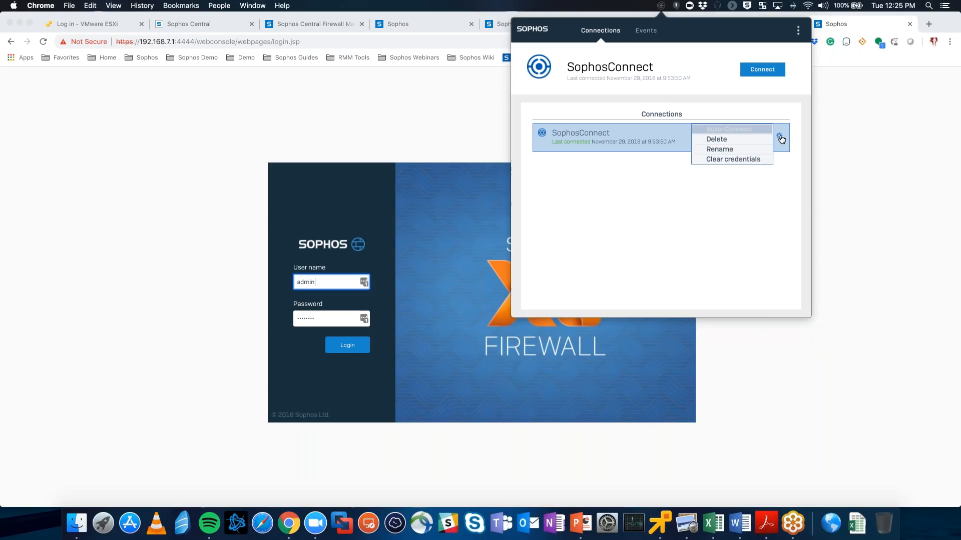
click(716, 139)
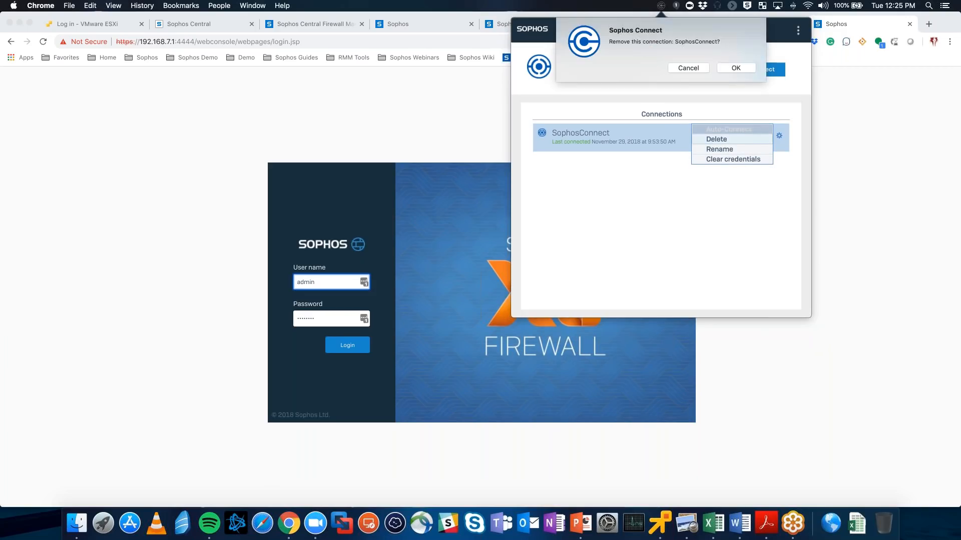
click(730, 68)
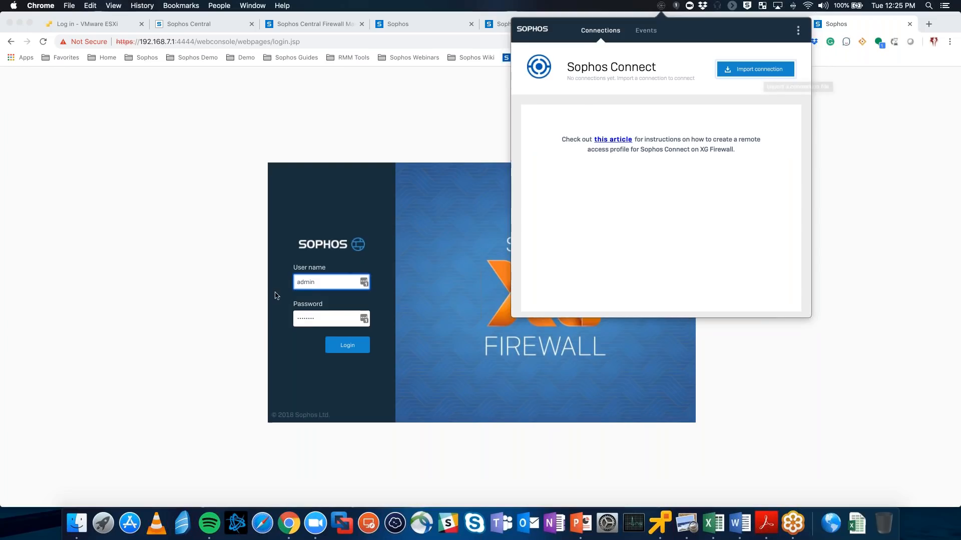
click(336, 341)
click(342, 345)
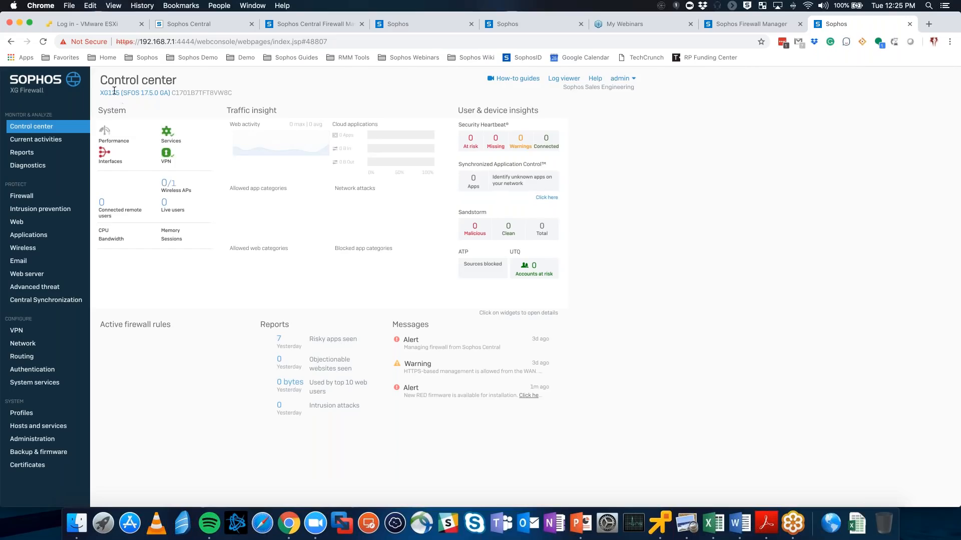
Review the Sophos Connect client settings under VPN.
click(16, 331)
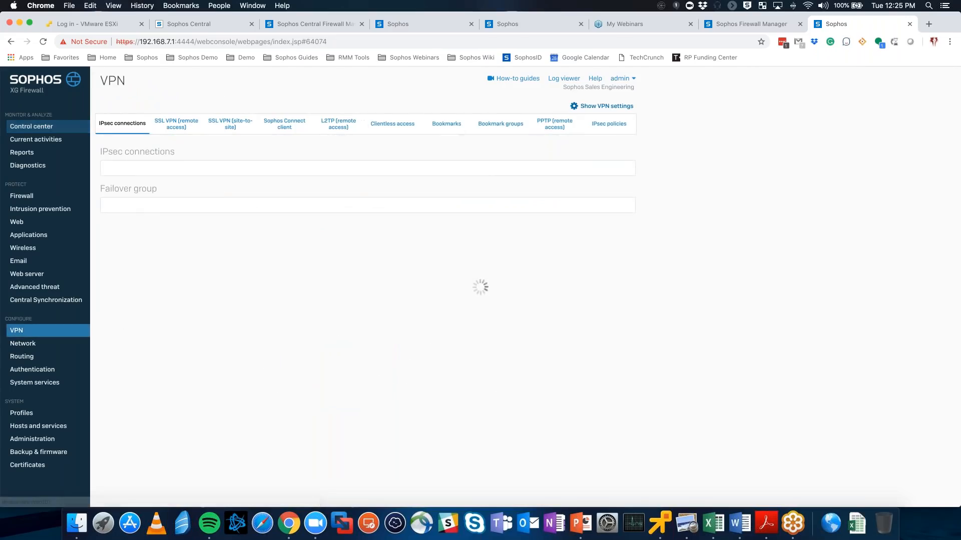
click(281, 127)
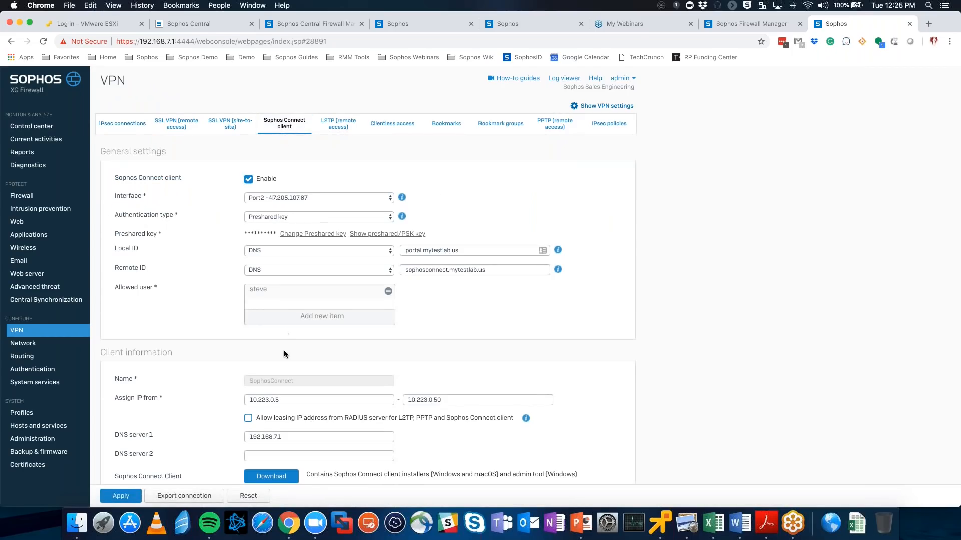
scroll(202, 462, down, 2)
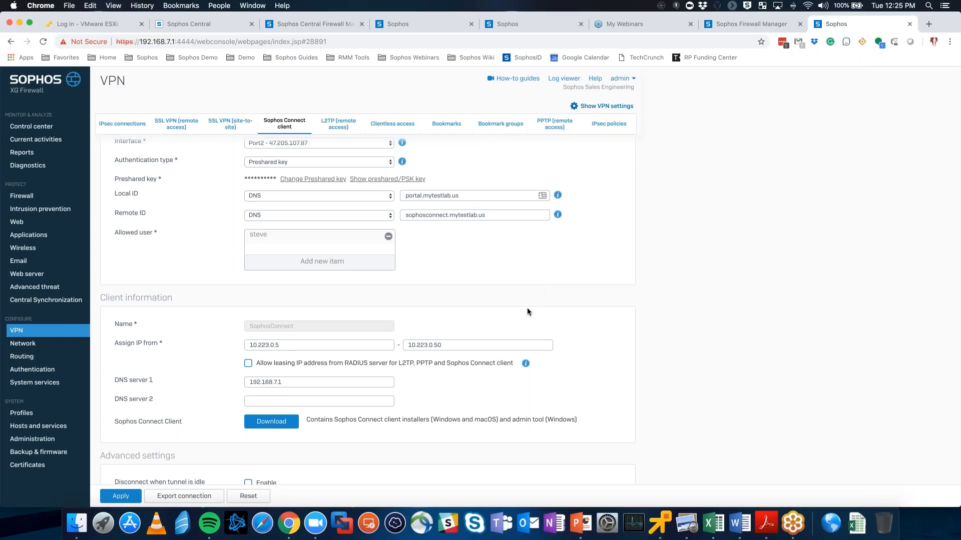
scroll(518, 320, down, 1)
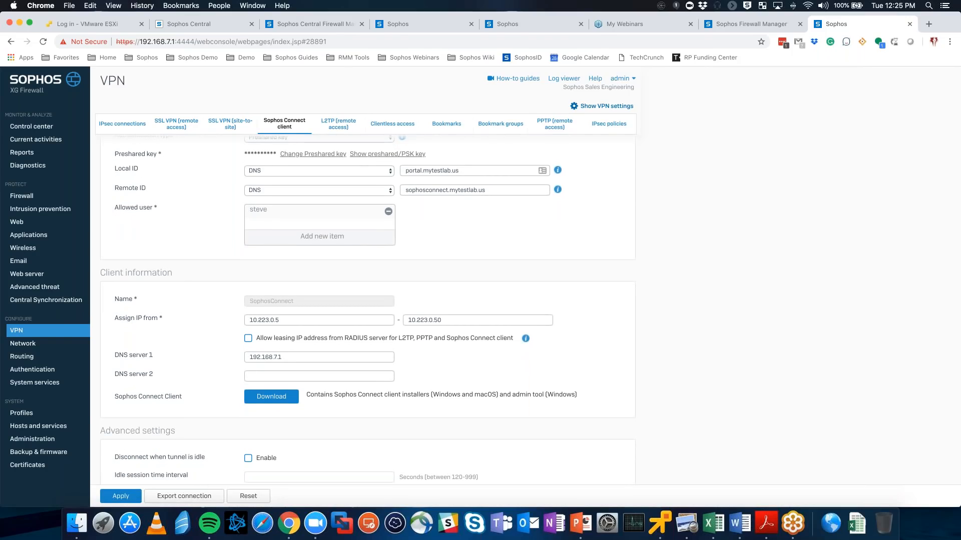
Check the Sophos Connect connections list, then register the firewall via Central Synchronization.
click(661, 6)
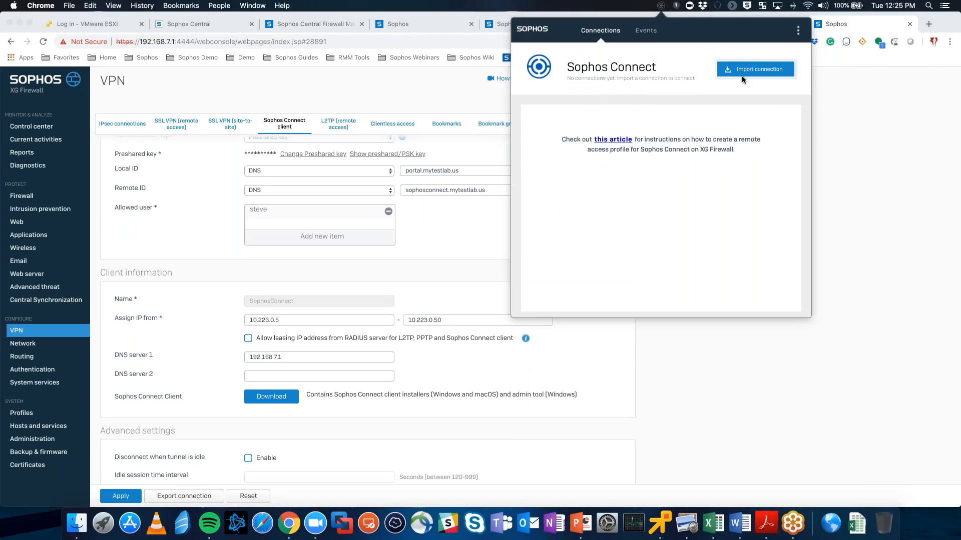
click(716, 399)
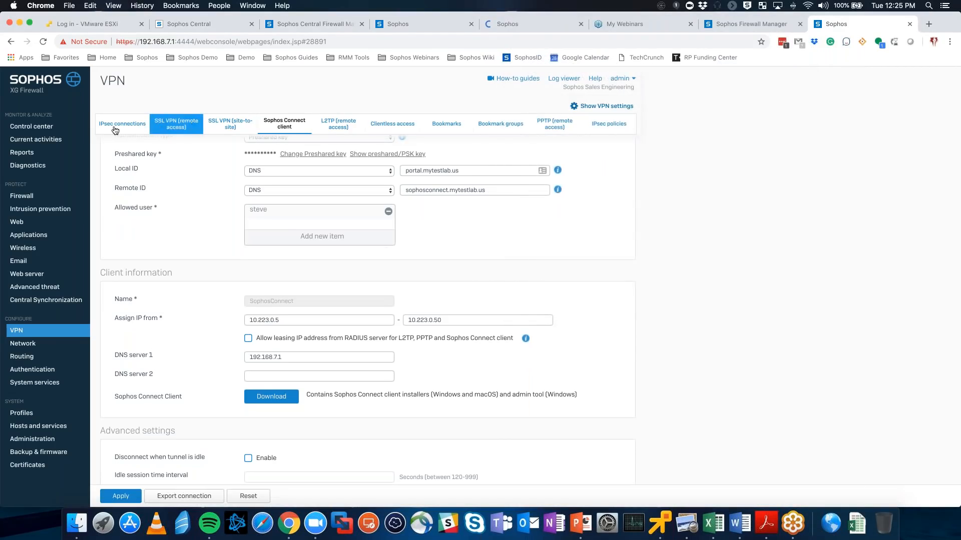
click(52, 300)
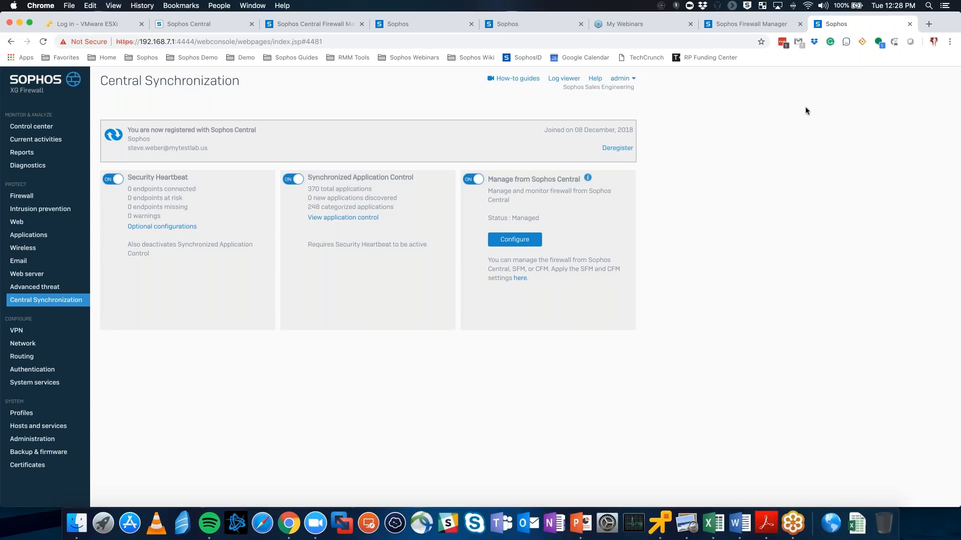
click(929, 24)
Go to Sophos Central Admin from the Home bookmarks and sign in with the saved admin account.
click(101, 58)
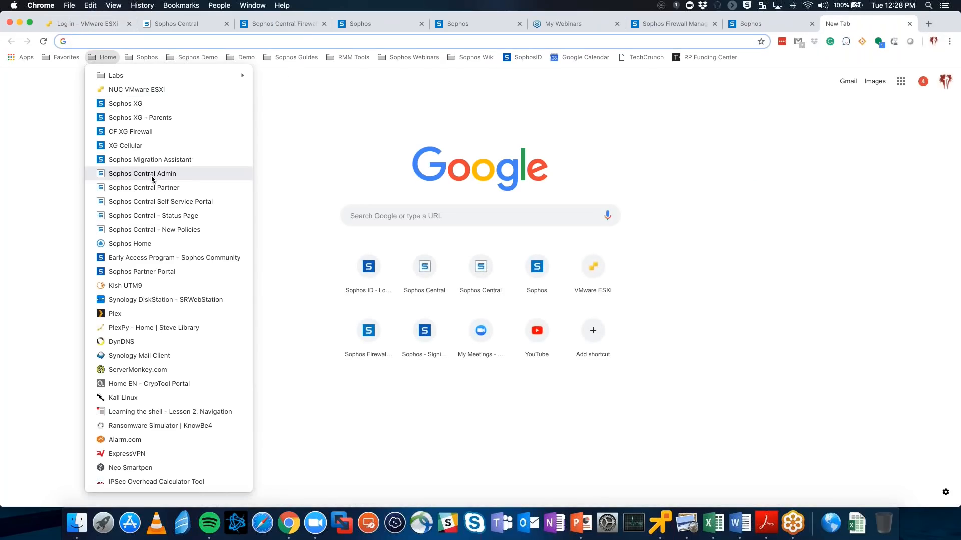
click(151, 176)
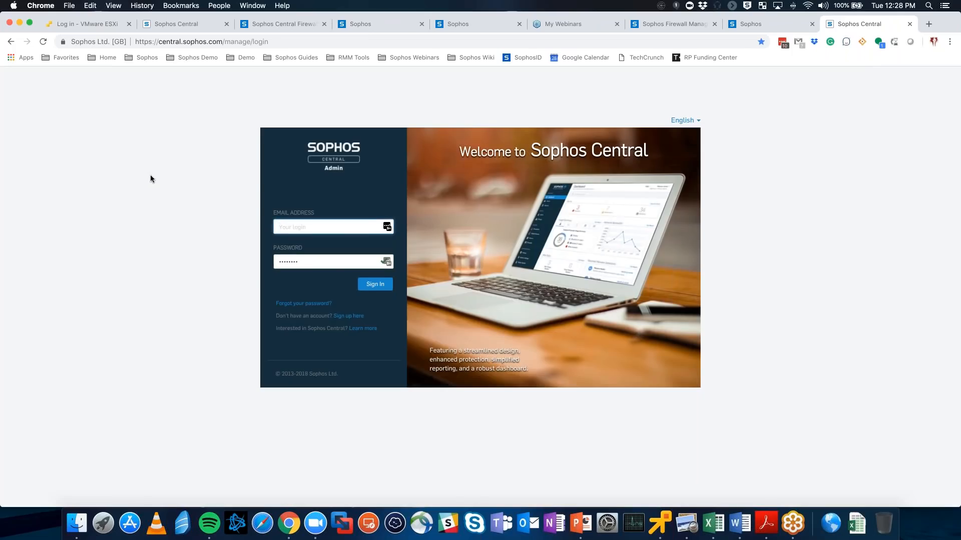
click(387, 227)
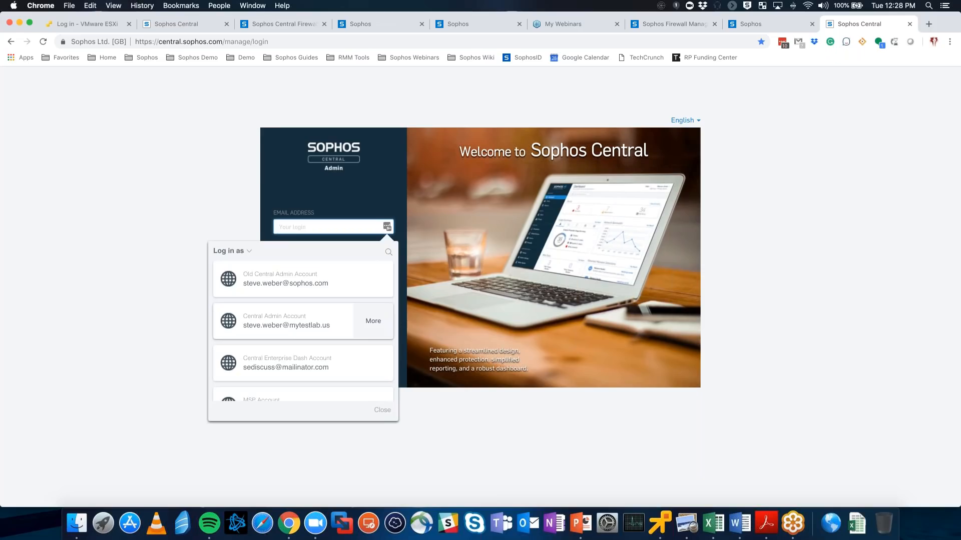
click(318, 324)
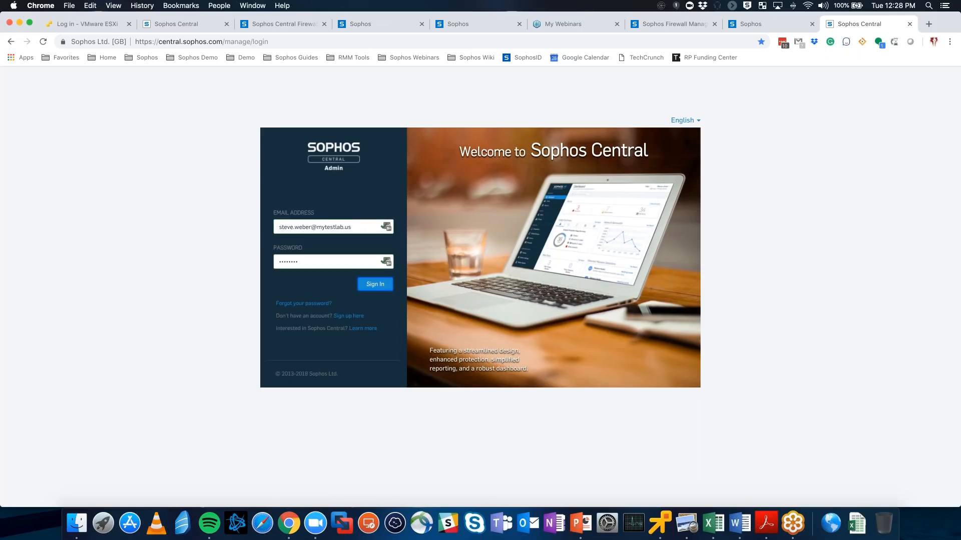
click(368, 288)
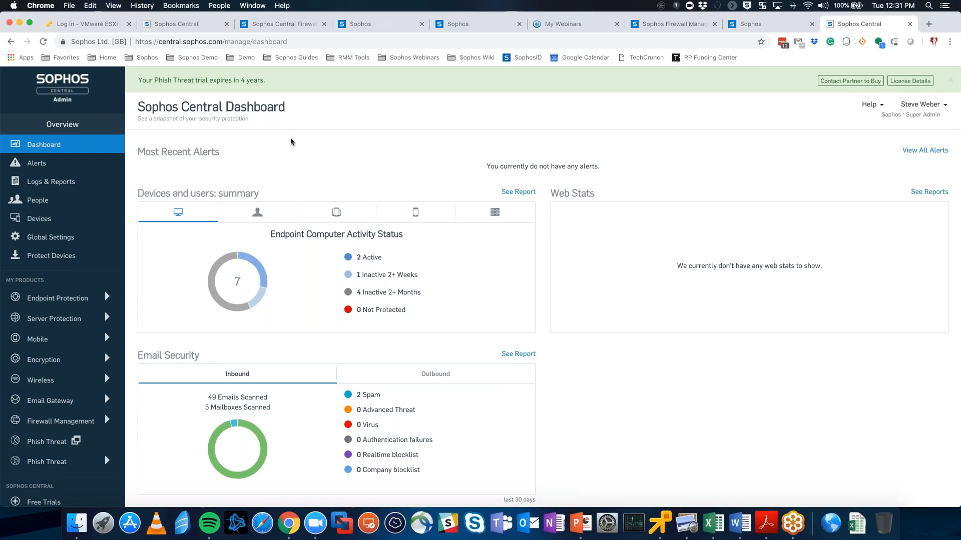
Filter Sophos Central's People list to Admins only, then go back to the Sophos XG tab.
click(38, 200)
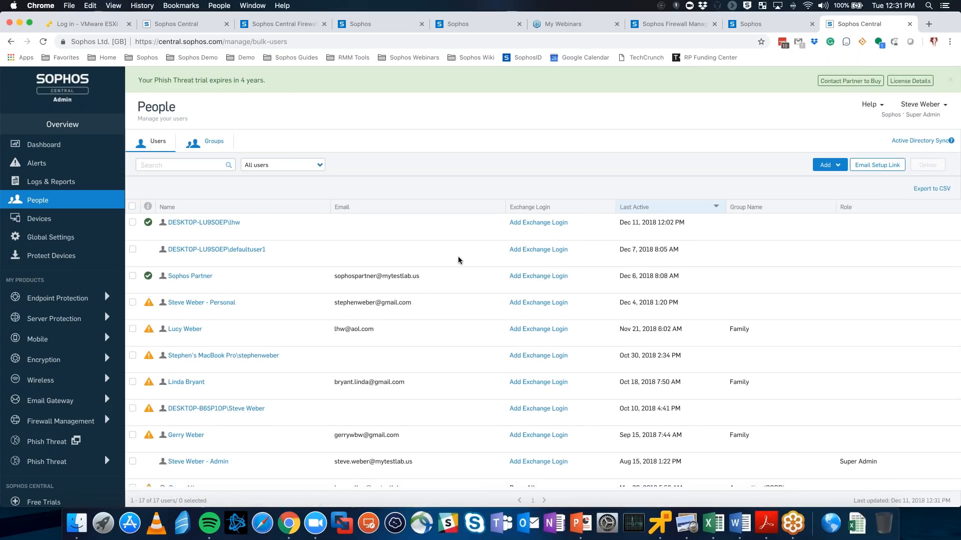
click(319, 167)
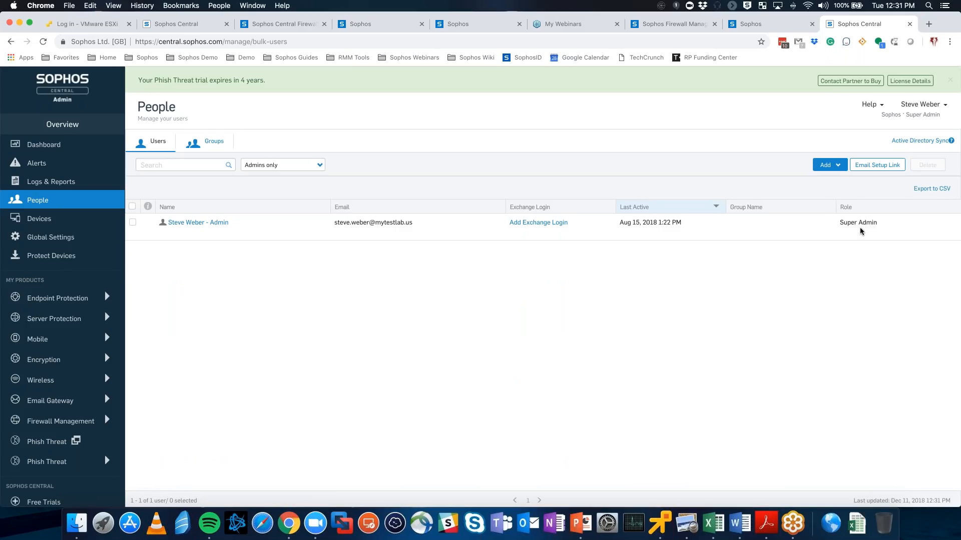
click(757, 24)
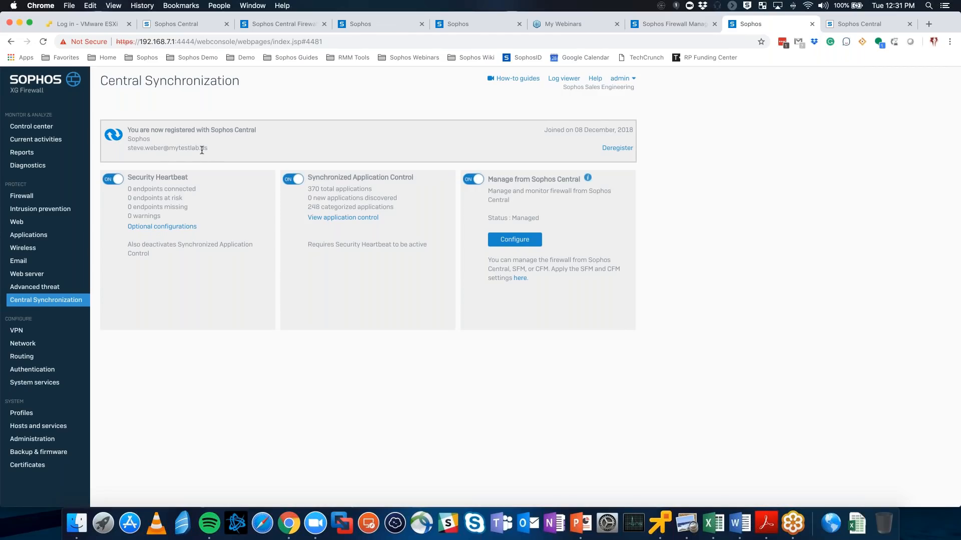
click(855, 27)
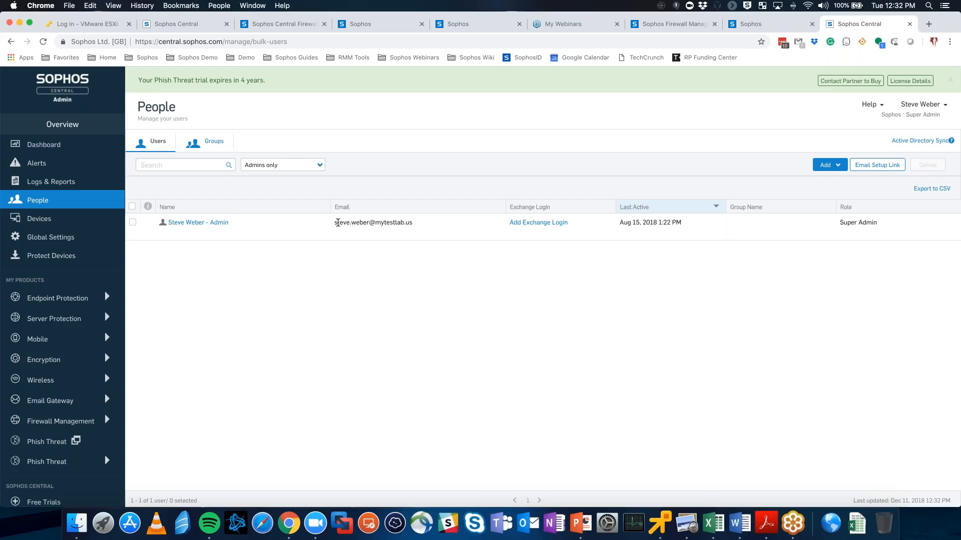
click(758, 26)
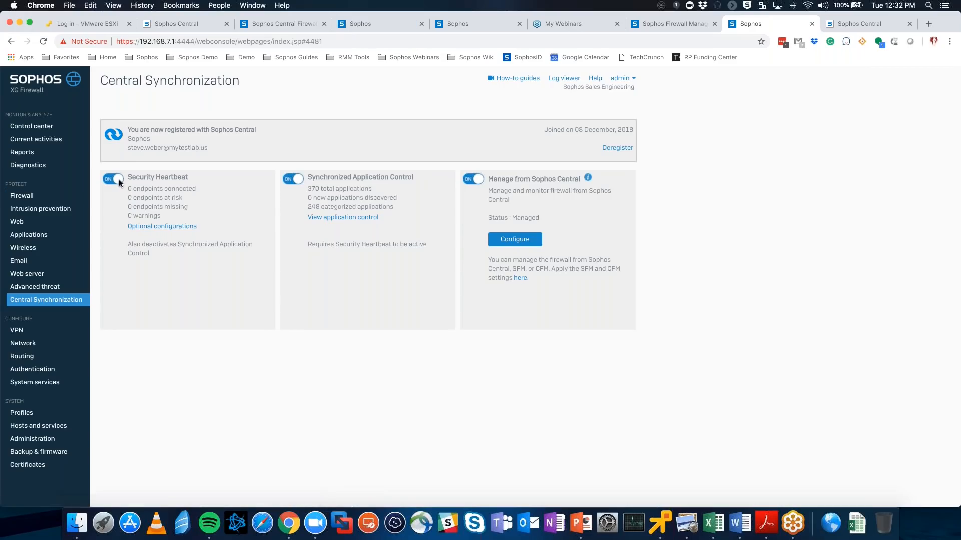
In Sophos Central's Firewall Management list, launch the Parents XG 125 firewall remotely.
mouse_move(289, 181)
click(852, 27)
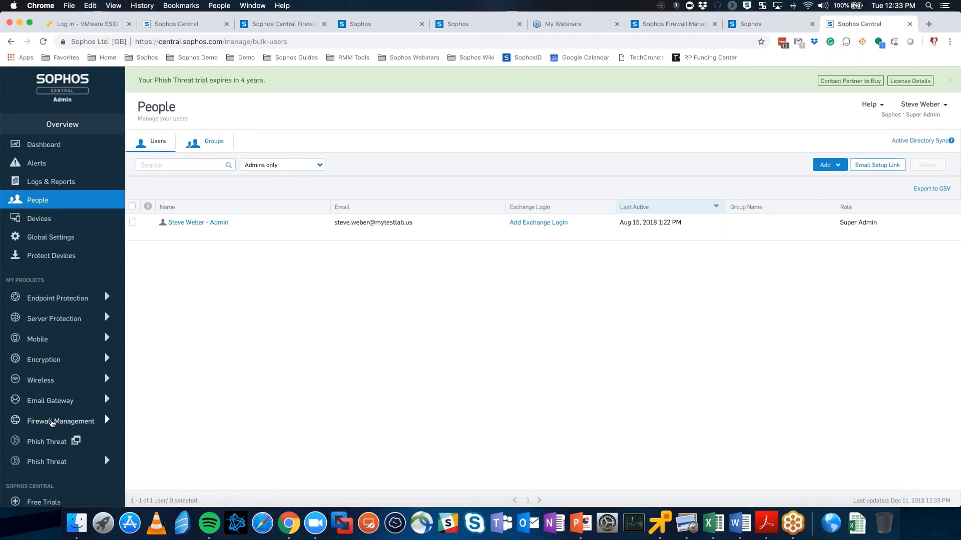
click(52, 423)
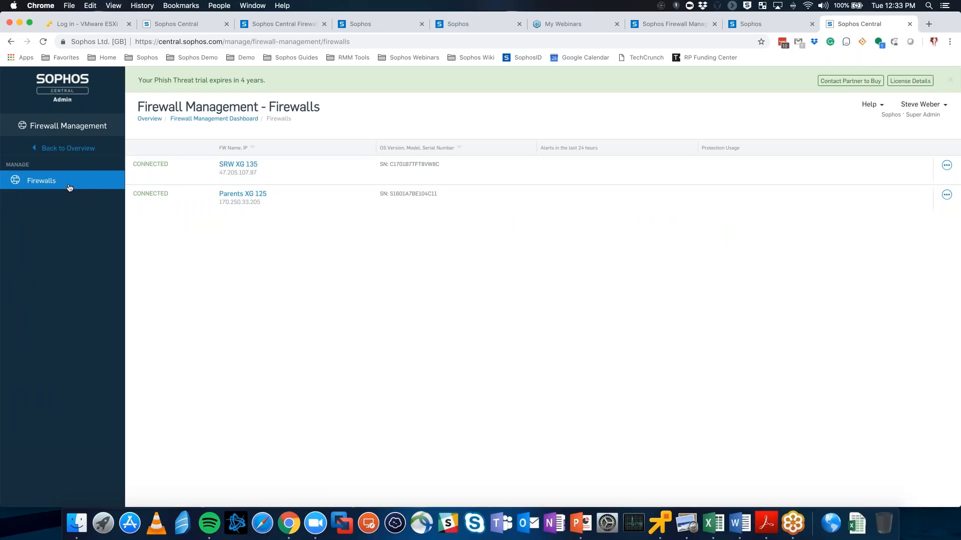
click(258, 194)
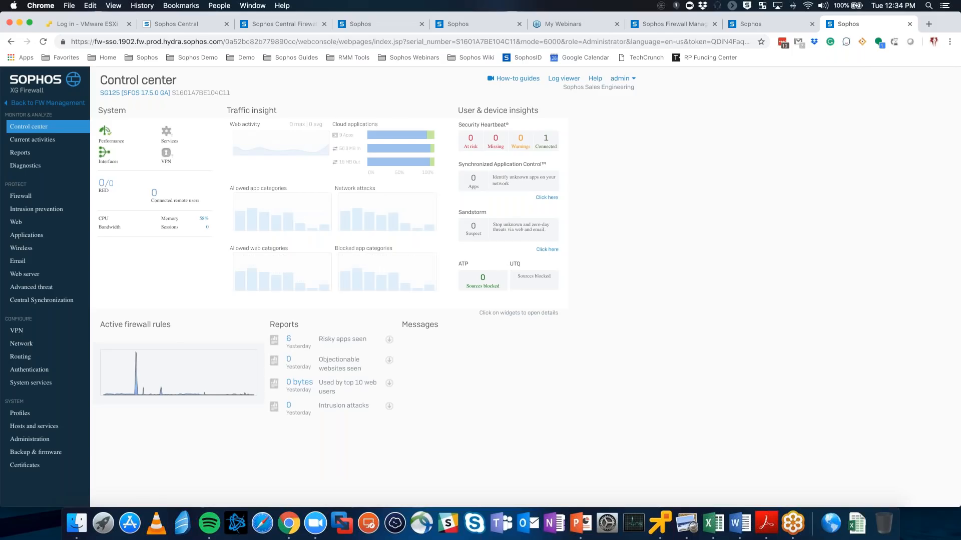
Use the top-right control on the remotely opened Parents XG 125 Control center.
click(949, 78)
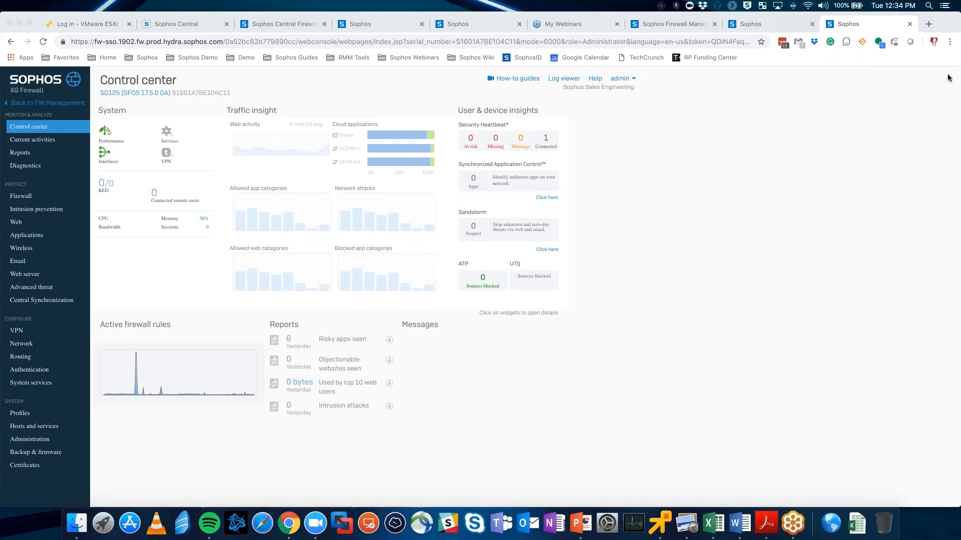